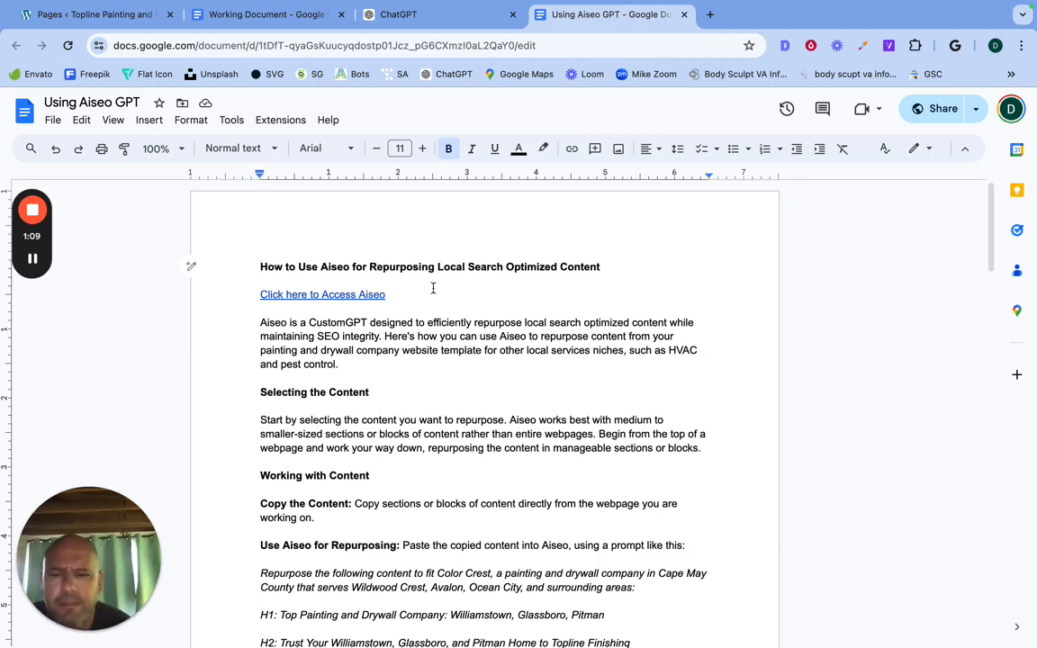
{"action": "left_click", "coordinate": [334, 294]}
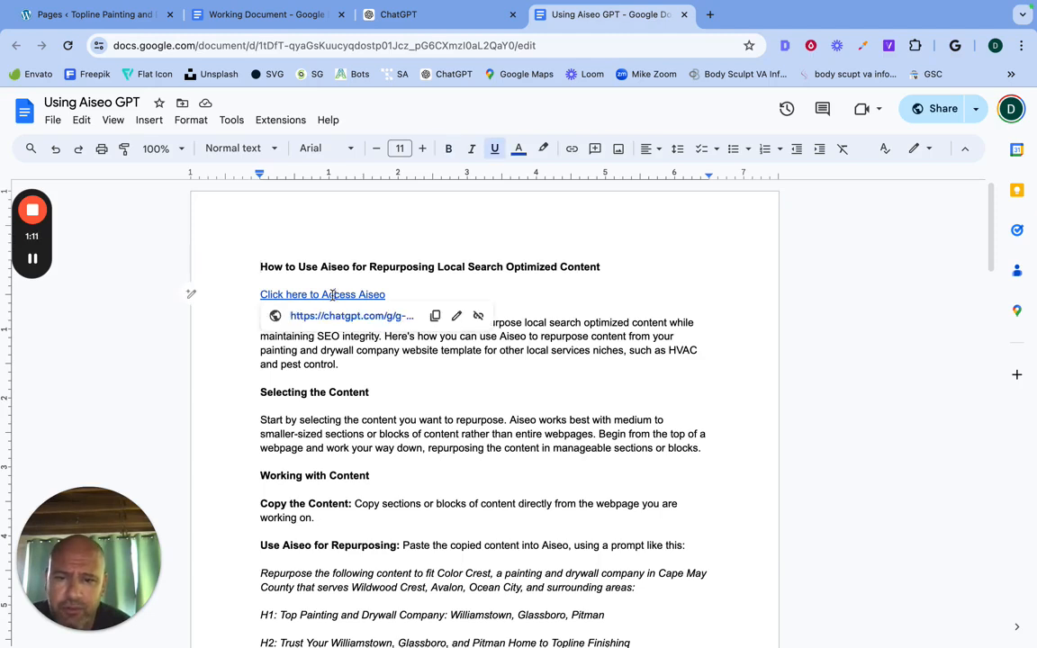
{"action": "left_click", "coordinate": [465, 267]}
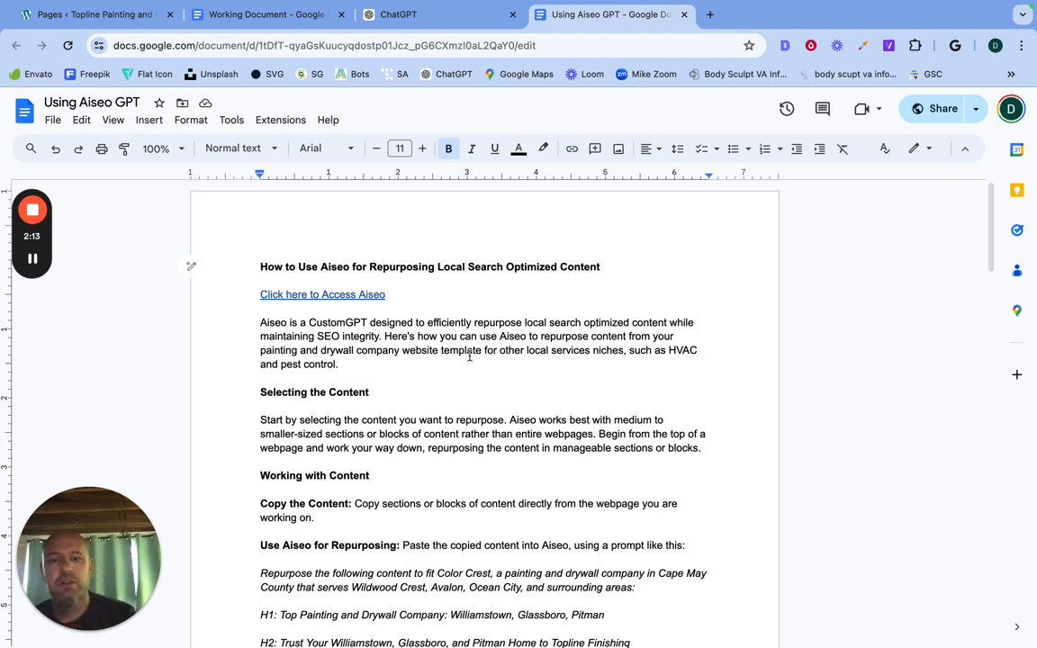
{"action": "mouse_move", "coordinate": [106, 586]}
{"action": "mouse_move", "coordinate": [87, 632]}
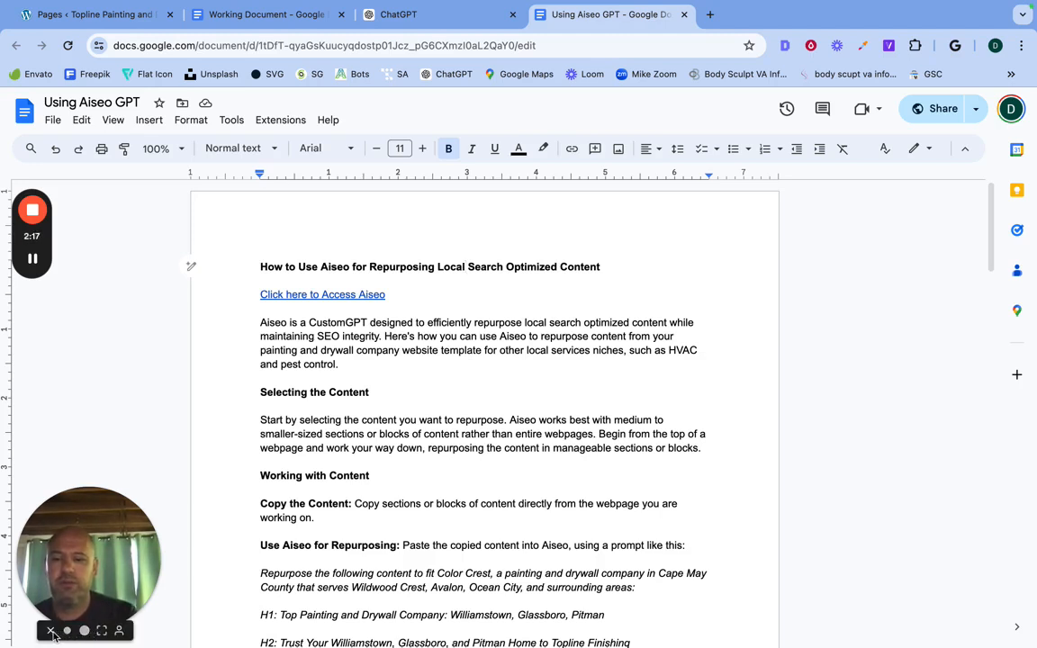
{"action": "left_click", "coordinate": [51, 632]}
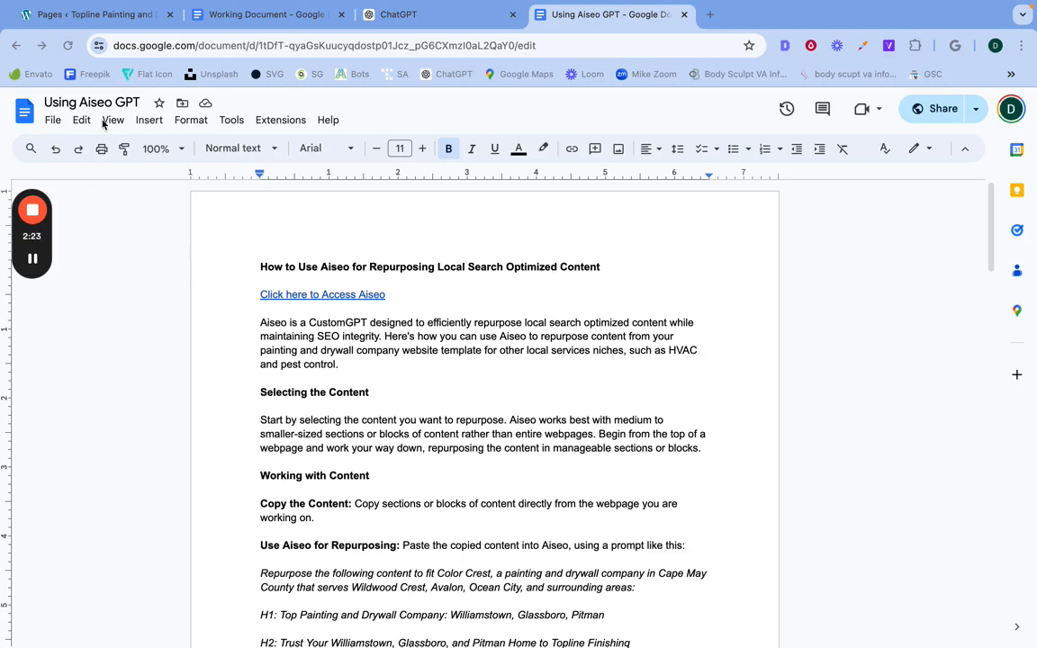
Step: Switch to the WordPress Pages list and duplicate the Topline Painting and Drywall front page with EA Duplicator
{"action": "left_click", "coordinate": [71, 15]}
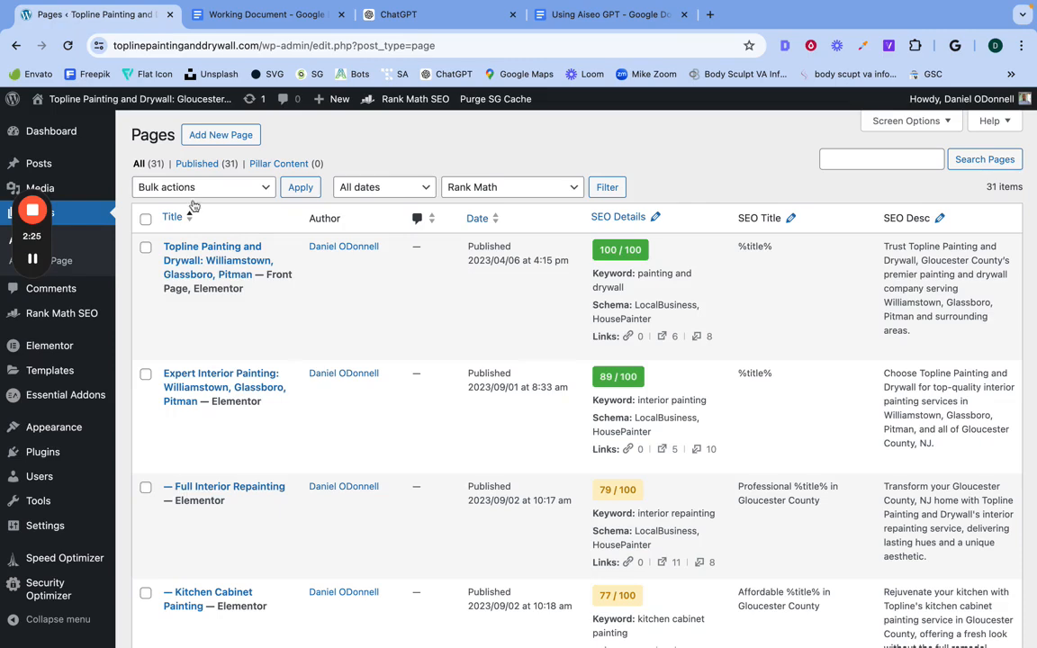
{"action": "scroll", "coordinate": [271, 355], "scroll_direction": "down", "scroll_amount": 1}
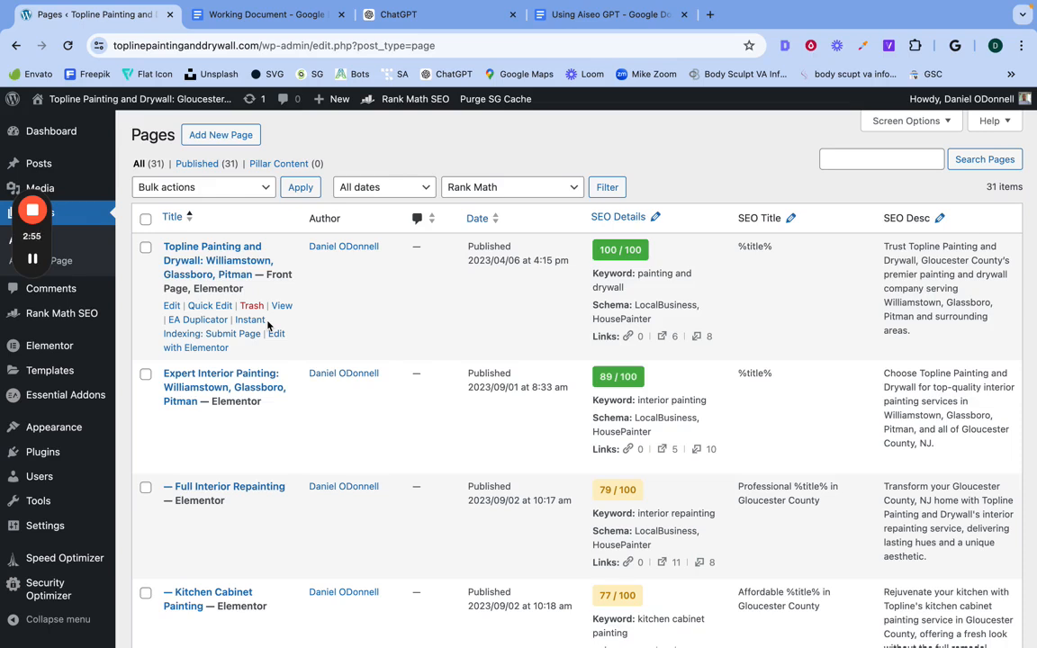
{"action": "left_click", "coordinate": [213, 324]}
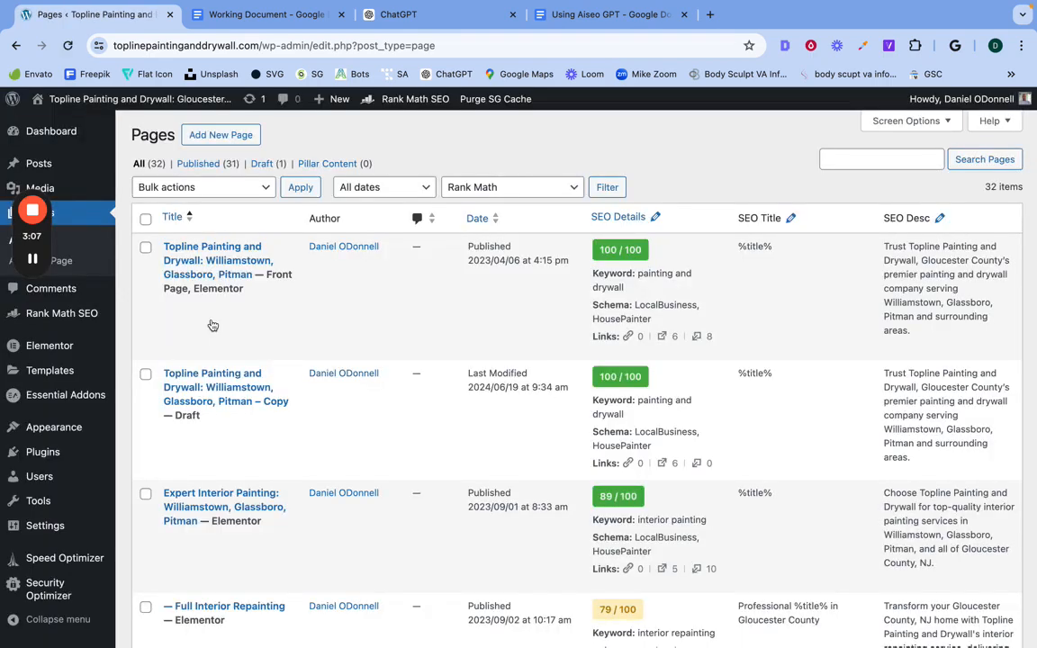
Step: Open the draft copy of the Topline Painting and Drywall page for editing in Elementor
{"action": "mouse_move", "coordinate": [232, 413]}
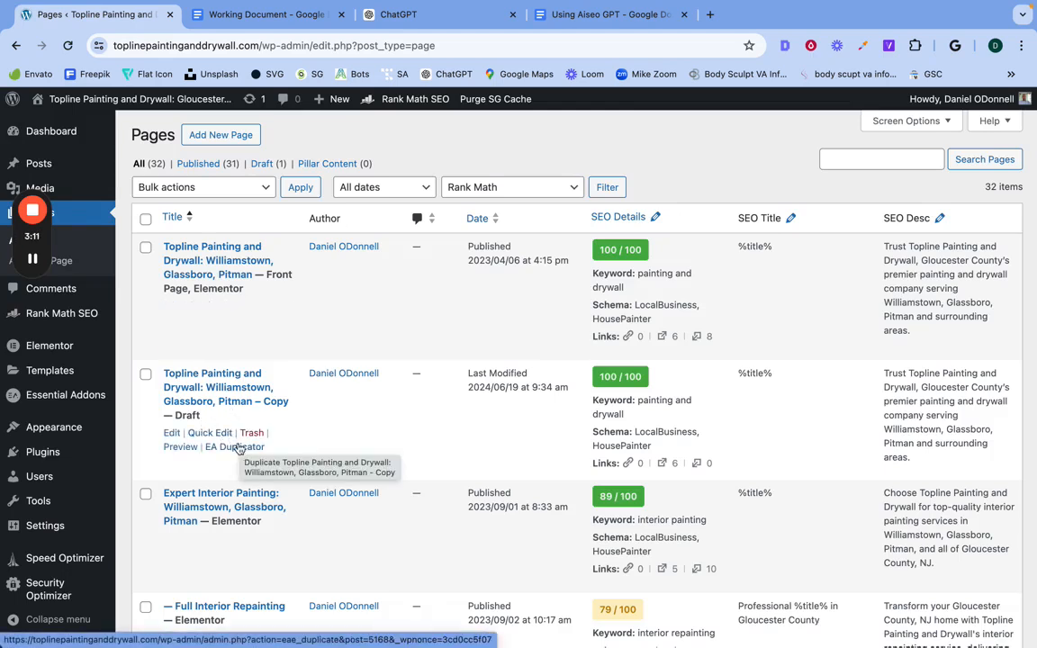
{"action": "left_click", "coordinate": [171, 434]}
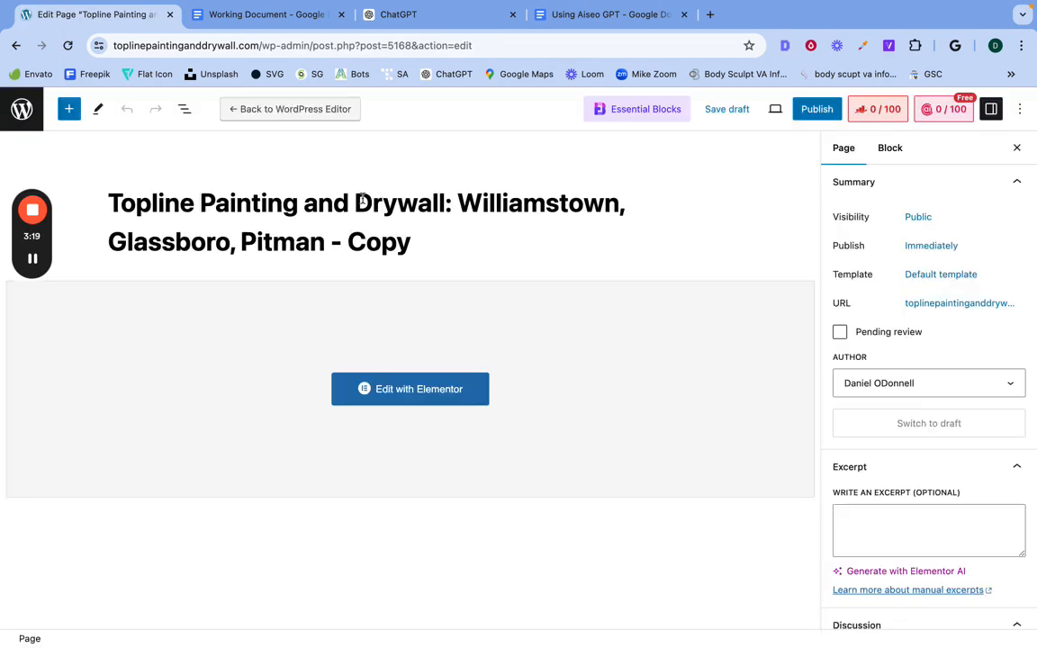
{"action": "left_click", "coordinate": [394, 389]}
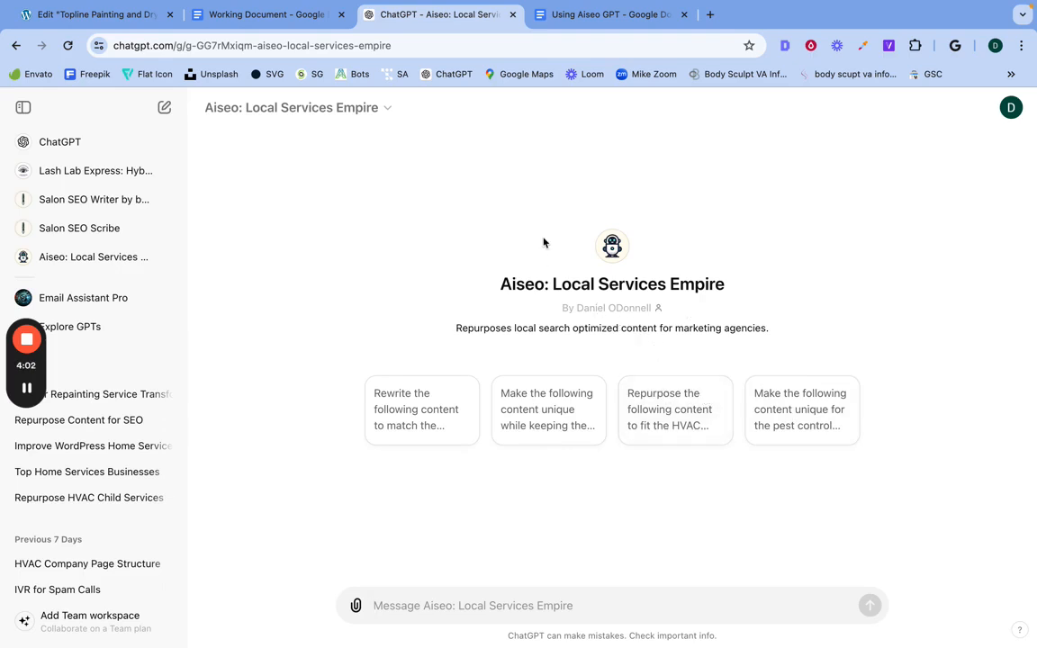
Step: Preview the duplicated page from Elementor in a separate browser tab and look over its content
{"action": "left_click", "coordinate": [241, 17]}
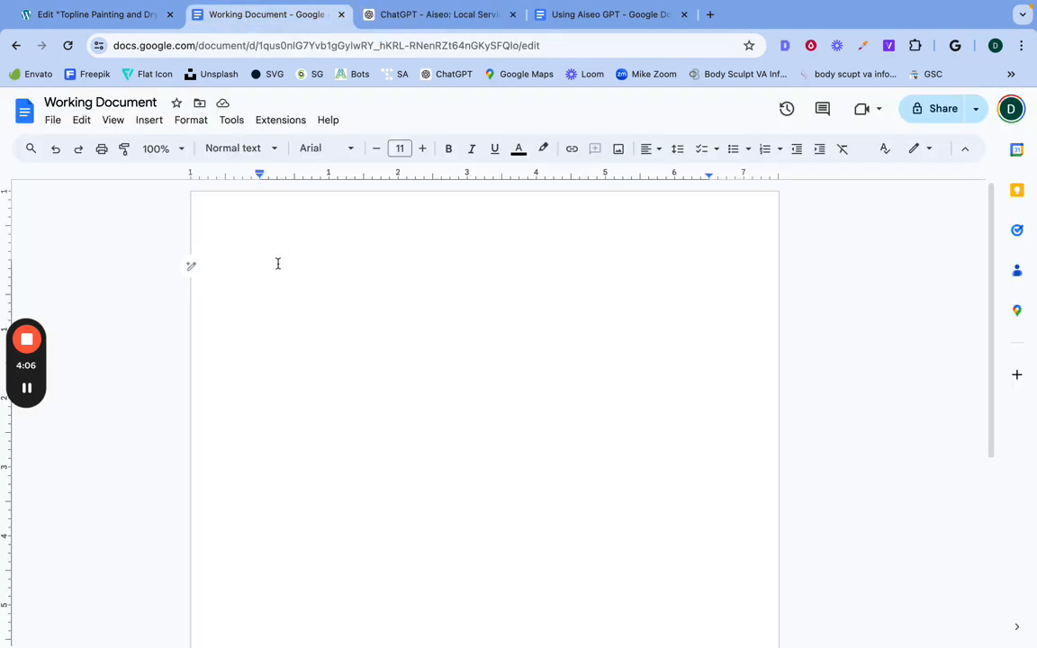
{"action": "left_click", "coordinate": [113, 24]}
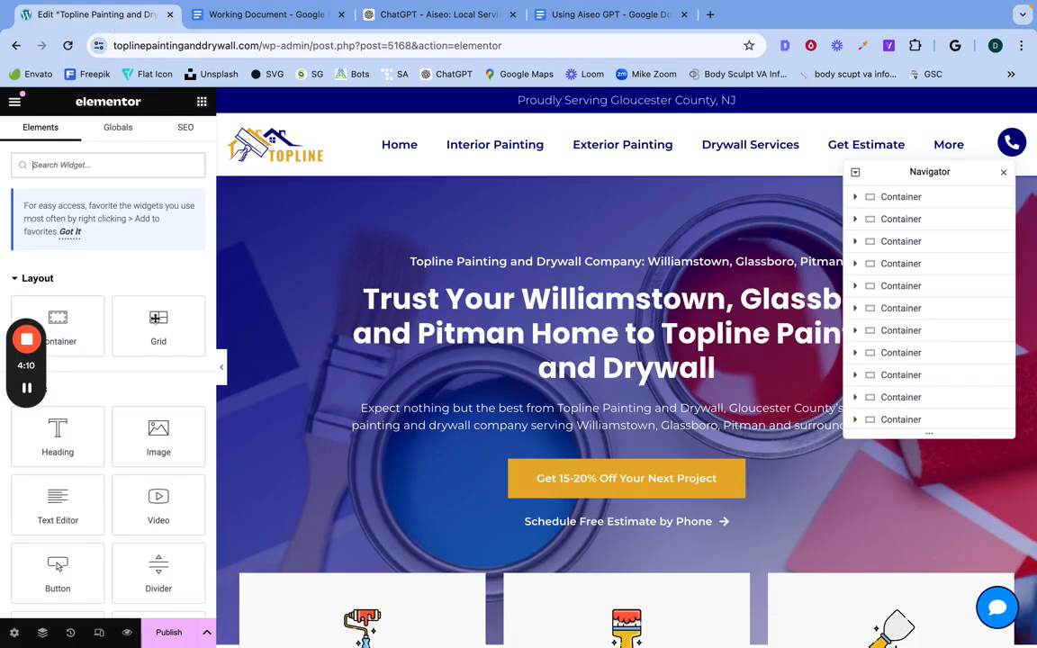
{"action": "left_click", "coordinate": [128, 633]}
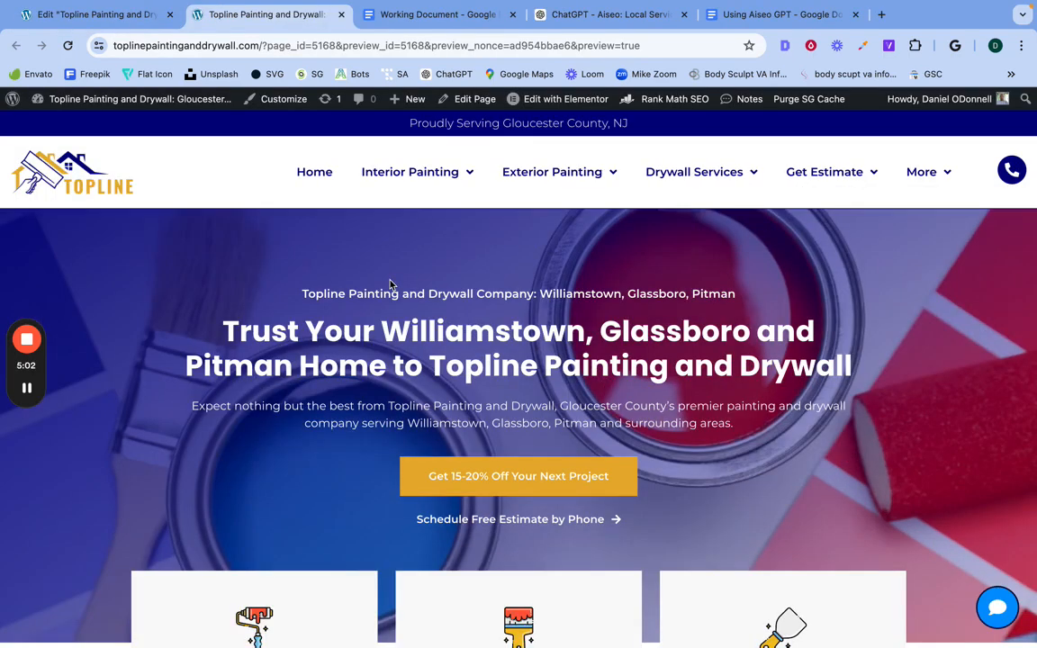
{"action": "scroll", "coordinate": [389, 284], "scroll_direction": "down", "scroll_amount": 2}
{"action": "scroll", "coordinate": [387, 297], "scroll_direction": "up", "scroll_amount": 2}
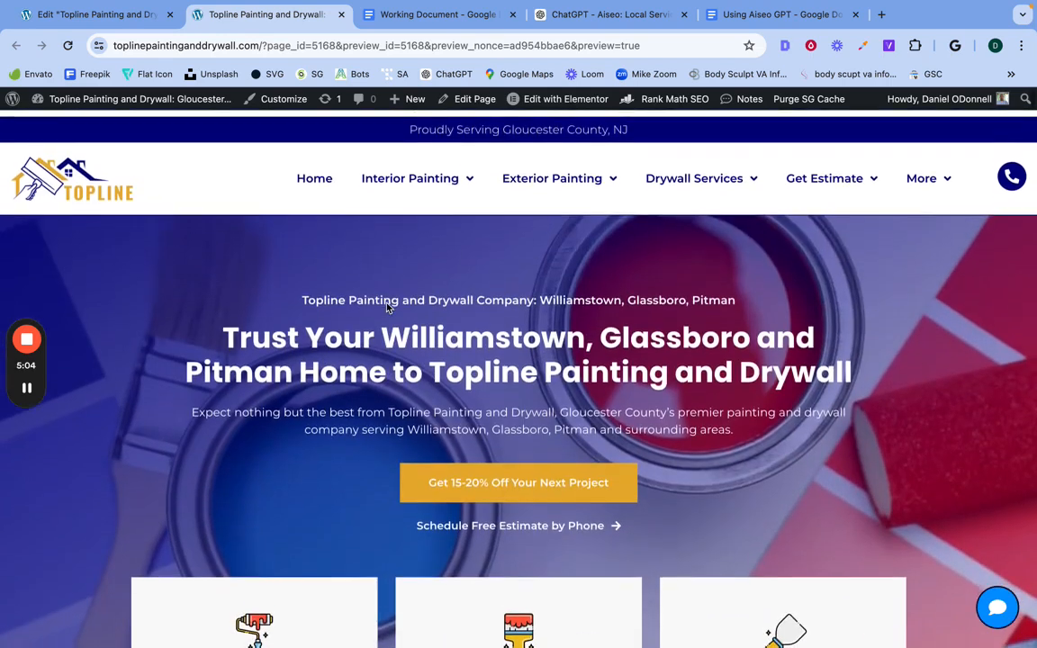
Step: Read the Using Aiseo GPT guide's sections on selecting content, copying it and prompting Aiseo for repurposing
{"action": "left_click", "coordinate": [738, 20]}
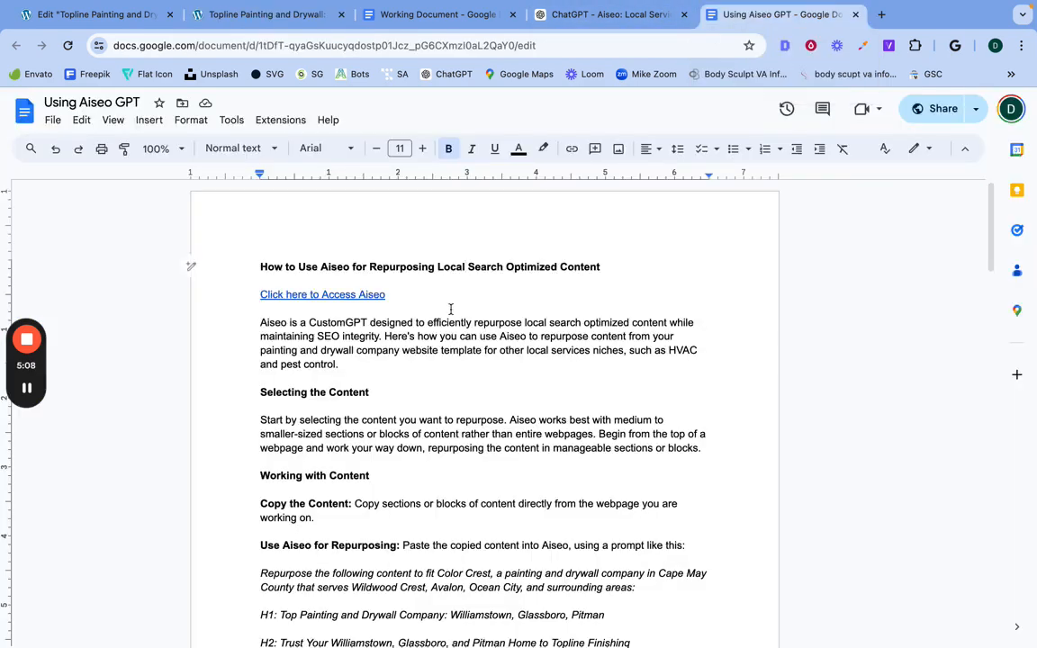
{"action": "scroll", "coordinate": [424, 358], "scroll_direction": "down", "scroll_amount": 2}
{"action": "scroll", "coordinate": [424, 358], "scroll_direction": "down", "scroll_amount": 1}
{"action": "scroll", "coordinate": [424, 359], "scroll_direction": "up", "scroll_amount": 1}
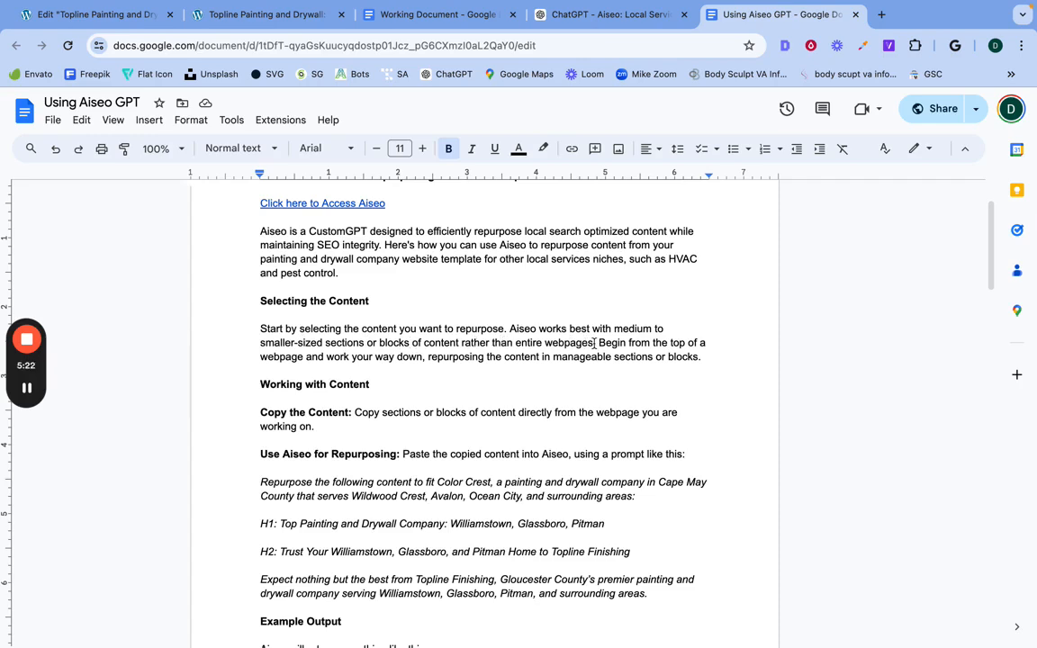
{"action": "scroll", "coordinate": [553, 362], "scroll_direction": "down", "scroll_amount": 1}
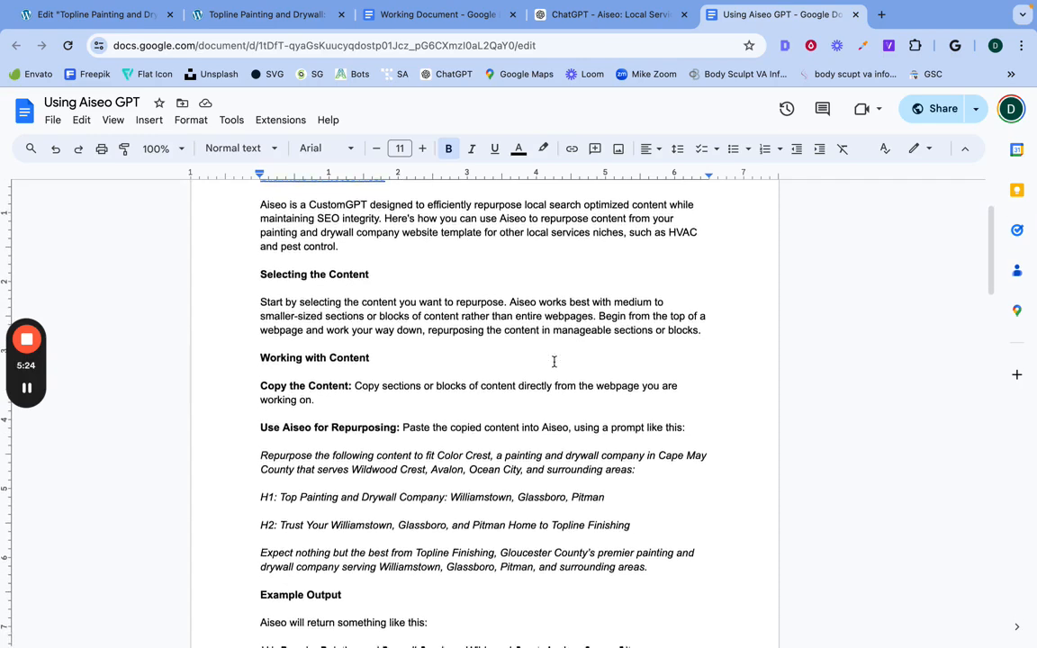
{"action": "scroll", "coordinate": [554, 362], "scroll_direction": "down", "scroll_amount": 1}
{"action": "scroll", "coordinate": [554, 362], "scroll_direction": "up", "scroll_amount": 1}
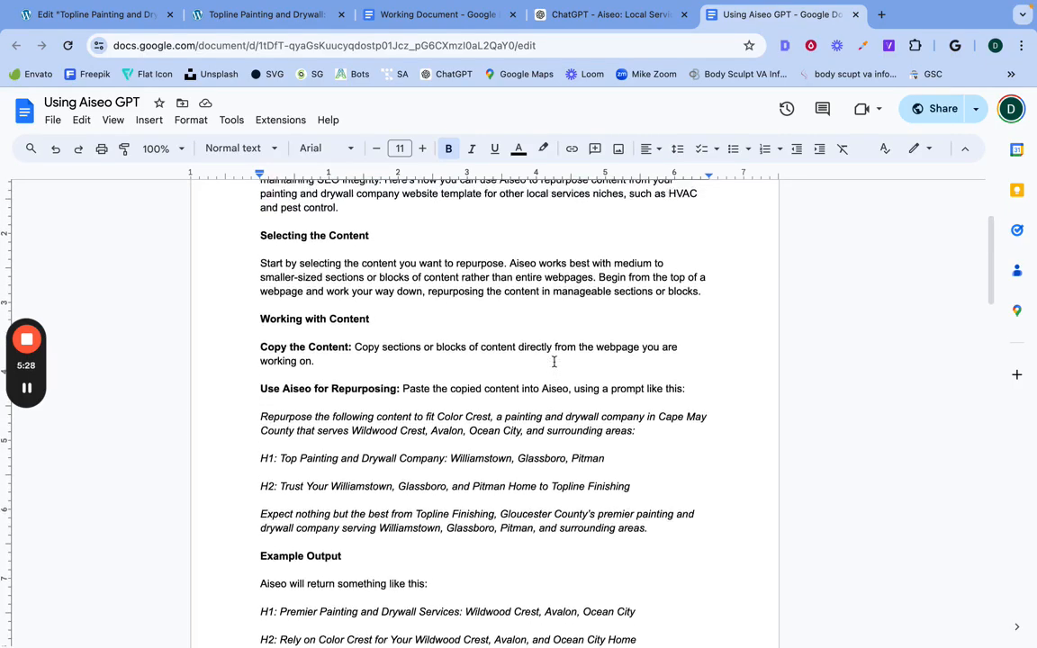
{"action": "scroll", "coordinate": [553, 362], "scroll_direction": "down", "scroll_amount": 1}
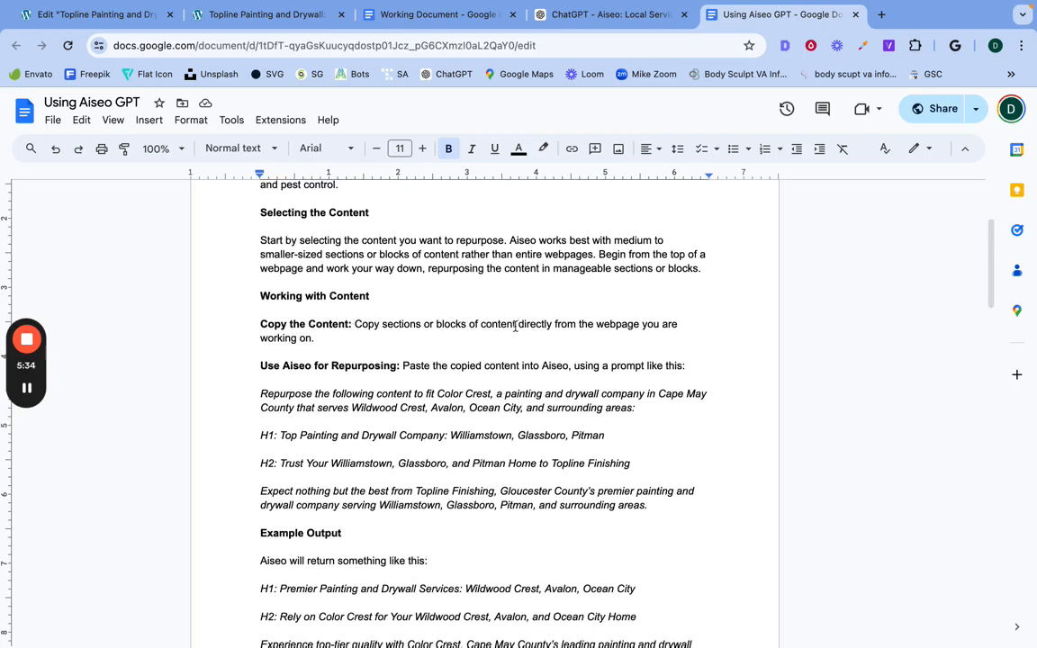
{"action": "scroll", "coordinate": [404, 360], "scroll_direction": "down", "scroll_amount": 1}
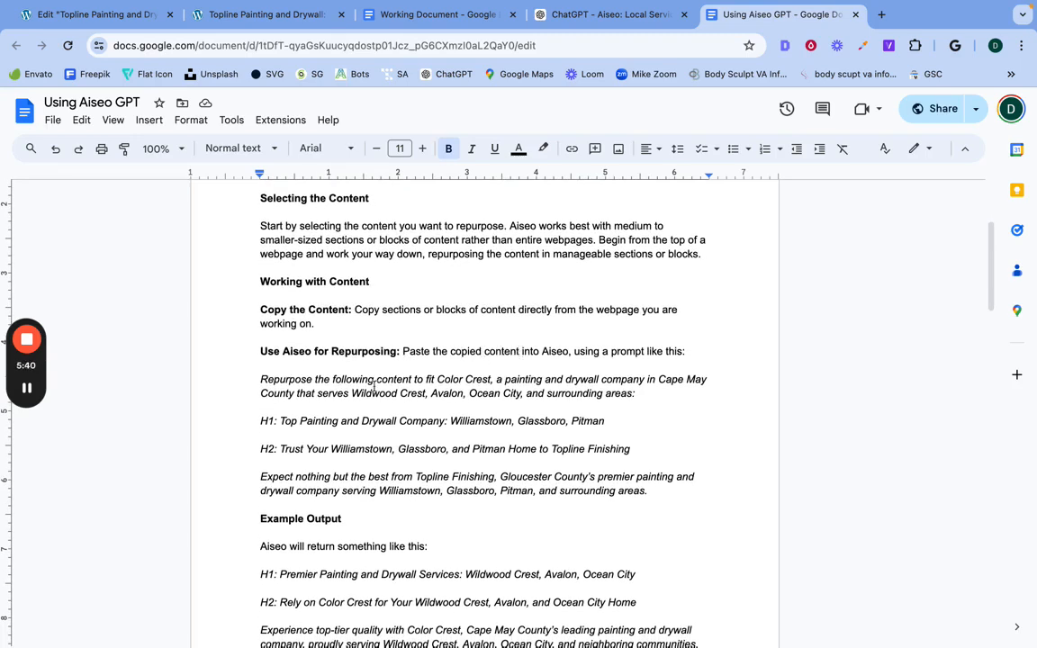
{"action": "scroll", "coordinate": [374, 386], "scroll_direction": "down", "scroll_amount": 3}
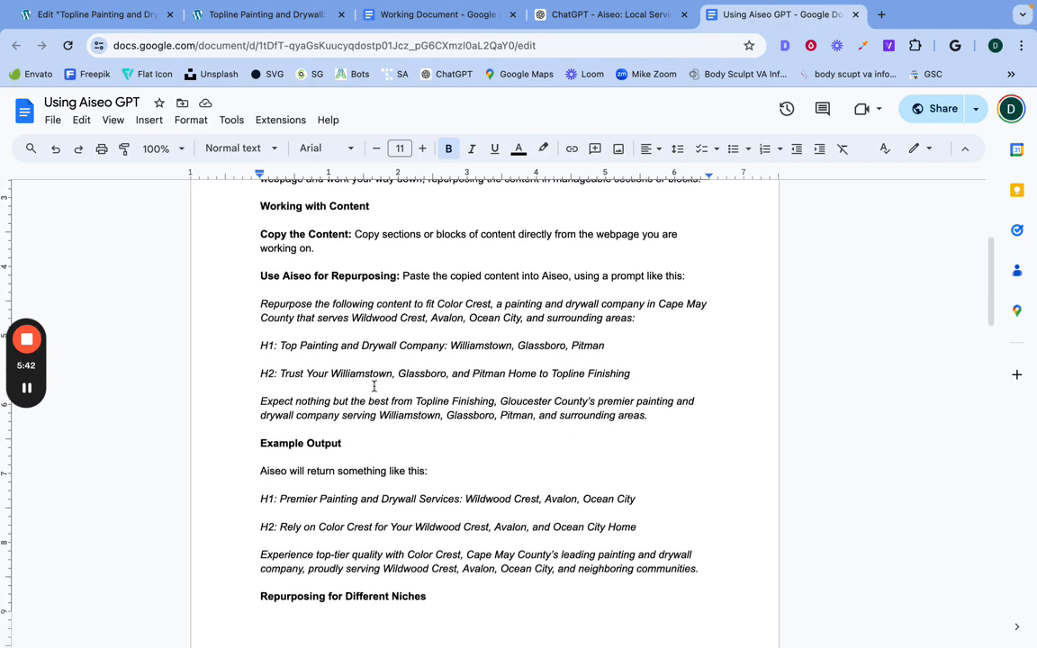
Step: Examine the guide's sample repurposing prompt, its H1 line and the Example Output section
{"action": "triple_click", "coordinate": [274, 306]}
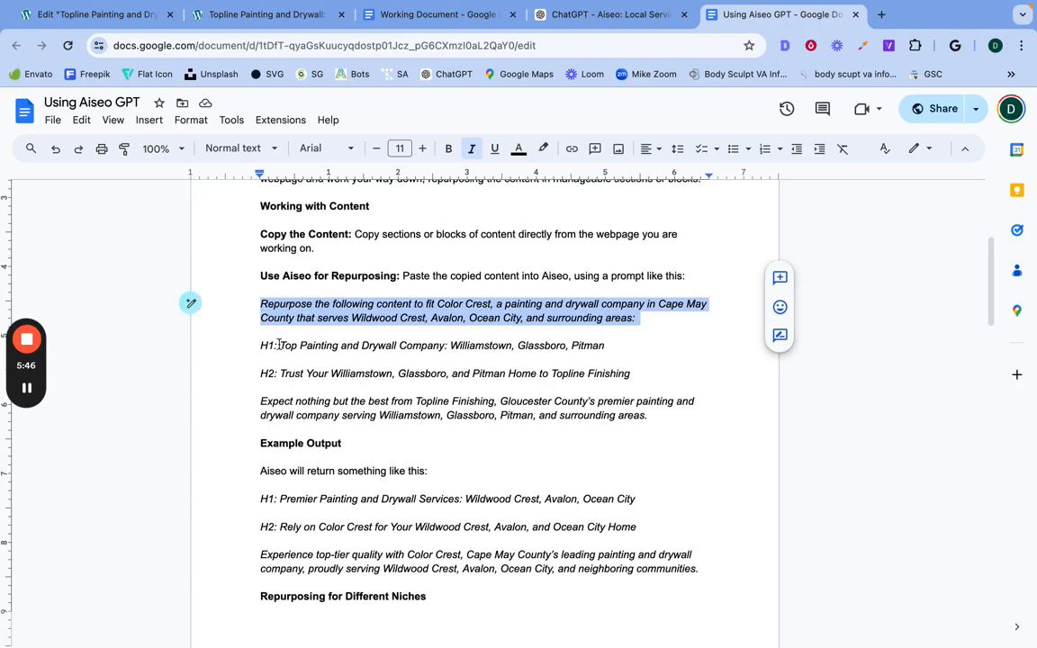
{"action": "triple_click", "coordinate": [279, 345]}
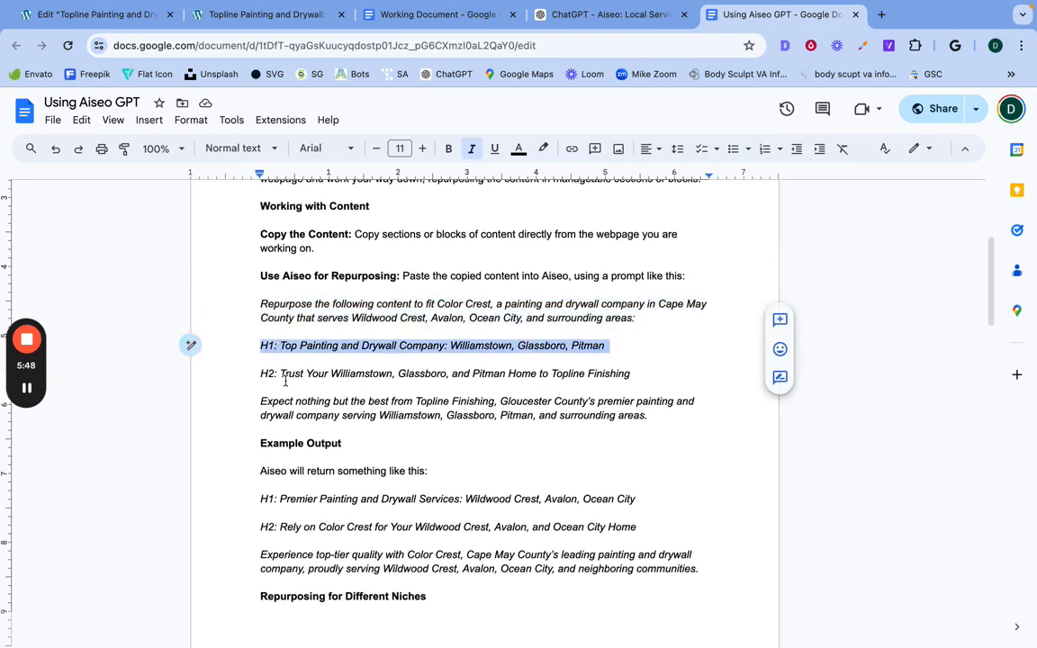
{"action": "scroll", "coordinate": [286, 407], "scroll_direction": "down", "scroll_amount": 2}
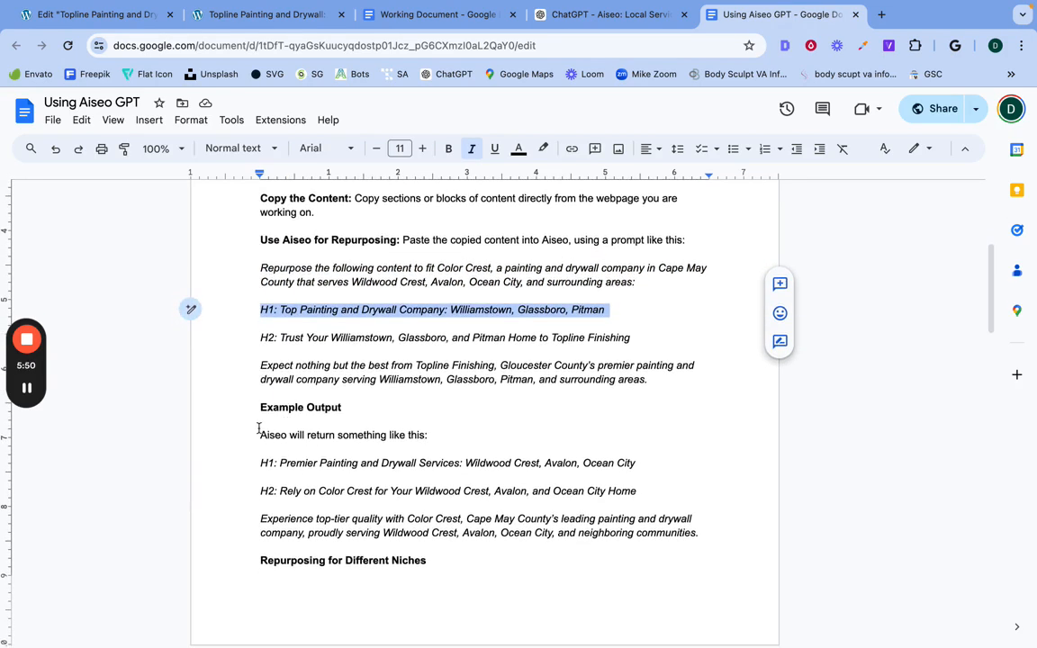
{"action": "left_click_drag", "start_coordinate": [259, 432], "coordinate": [603, 533]}
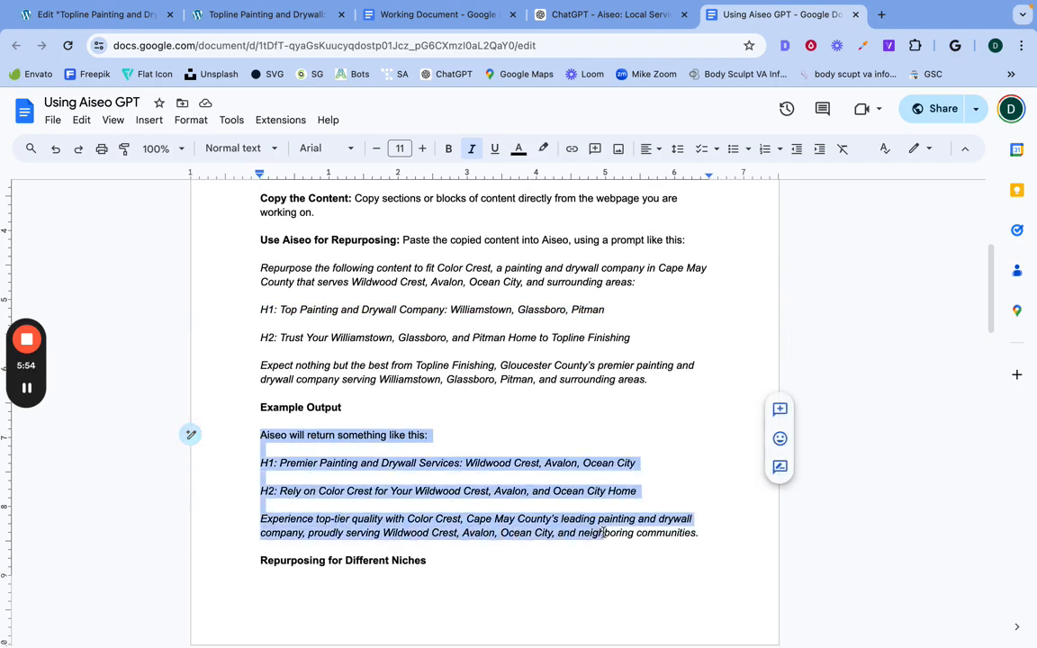
{"action": "left_click", "coordinate": [591, 481]}
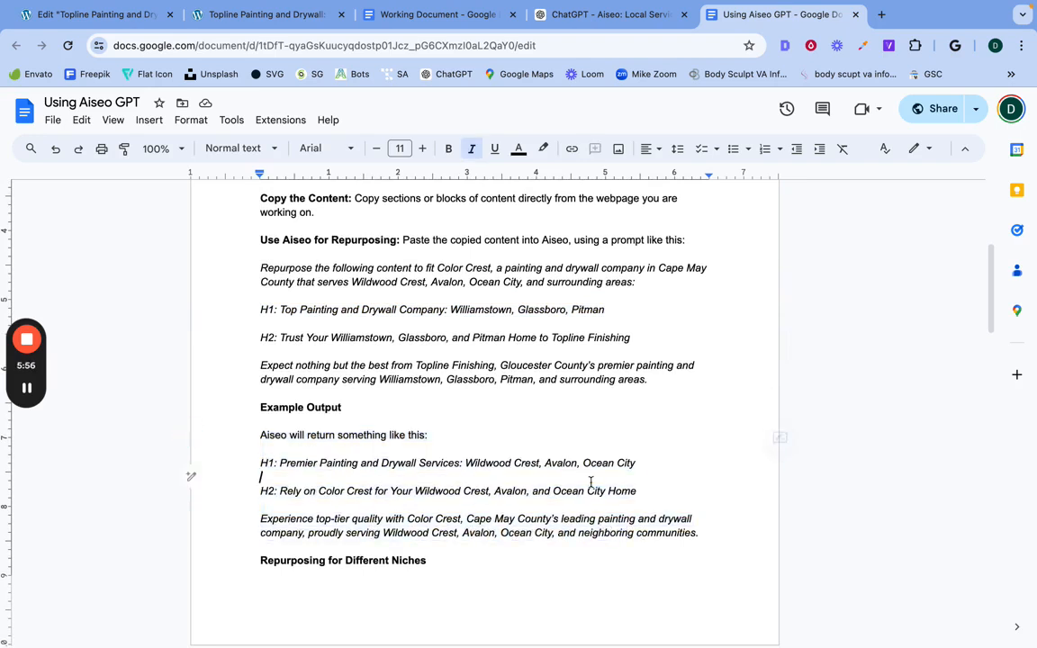
{"action": "scroll", "coordinate": [539, 417], "scroll_direction": "up", "scroll_amount": 5}
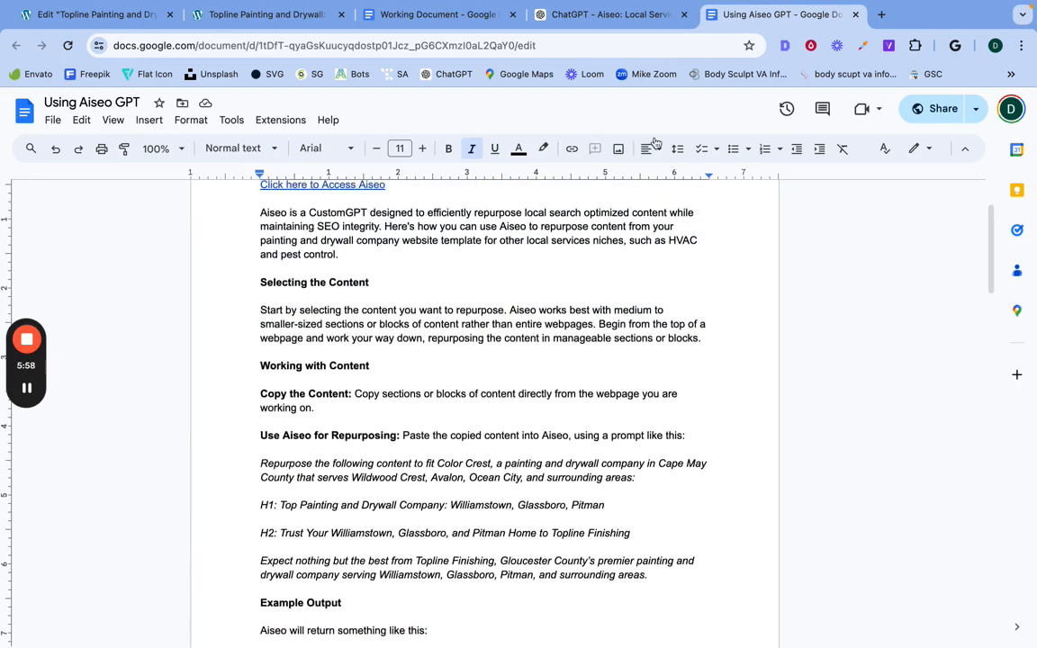
Step: Copy the hero text on the previewed page, from the Topline company line through the paragraph ending "surrounding areas"
{"action": "left_click", "coordinate": [232, 20]}
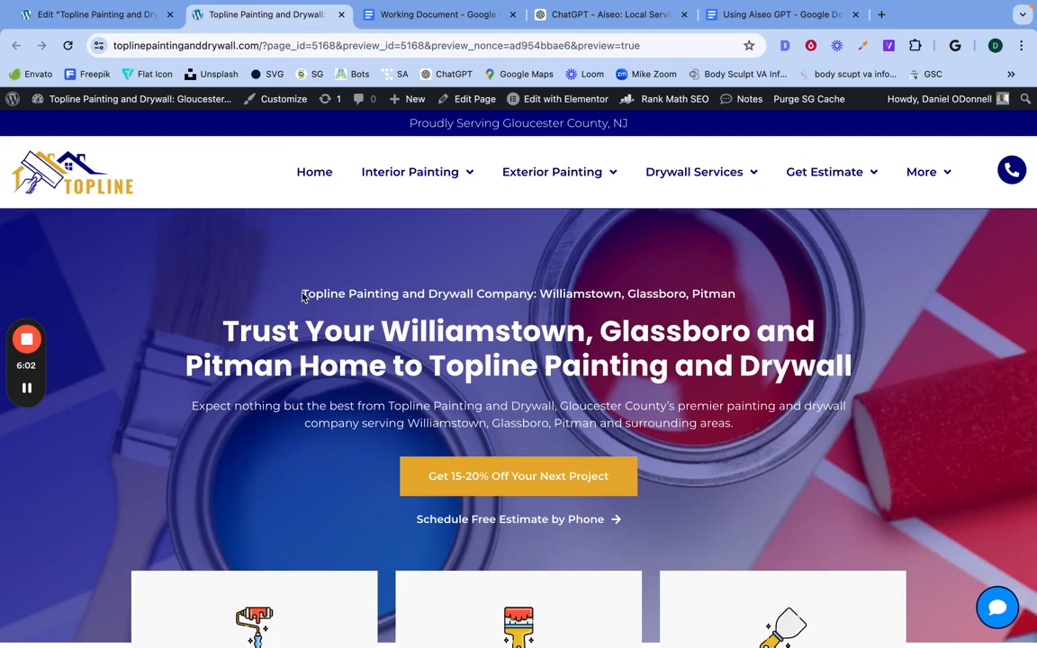
{"action": "mouse_move", "coordinate": [301, 293]}
{"action": "left_mouse_down"}
{"action": "mouse_move", "coordinate": [410, 382]}
{"action": "mouse_move", "coordinate": [495, 426]}
{"action": "mouse_move", "coordinate": [735, 430]}
{"action": "left_mouse_up"}
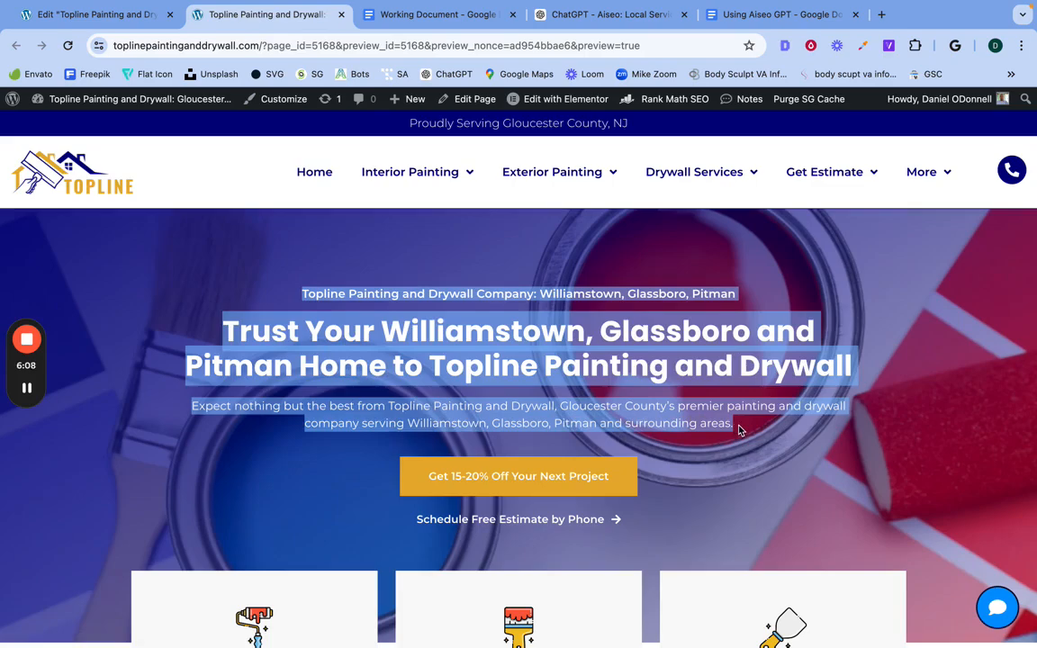
{"action": "scroll", "coordinate": [739, 431], "scroll_direction": "down", "scroll_amount": 12}
{"action": "scroll", "coordinate": [738, 430], "scroll_direction": "down", "scroll_amount": 15}
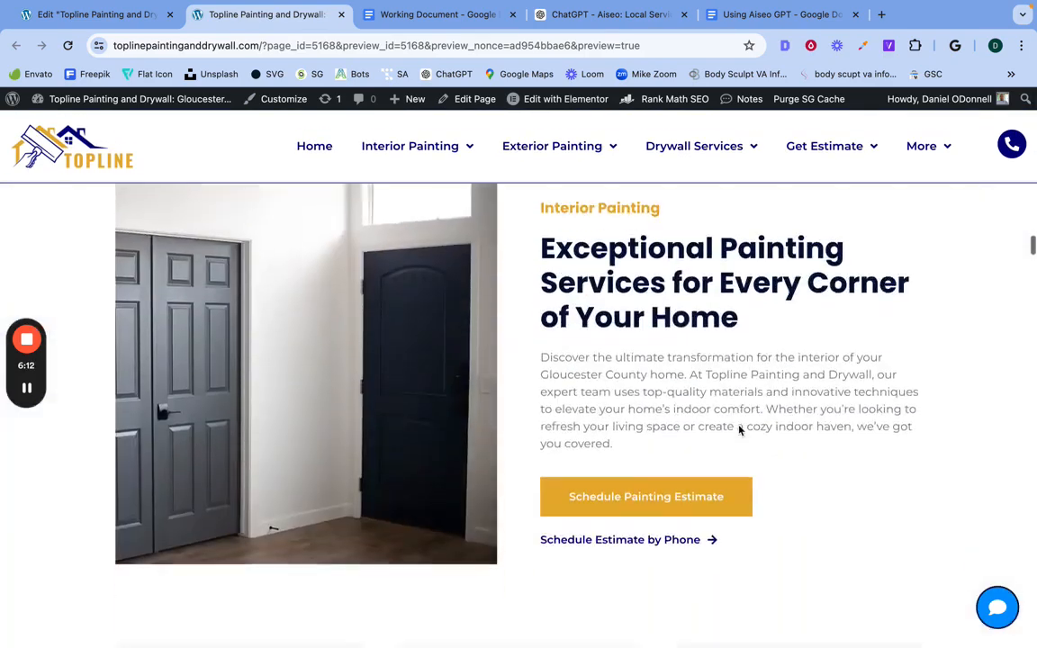
{"action": "scroll", "coordinate": [740, 430], "scroll_direction": "up", "scroll_amount": 20}
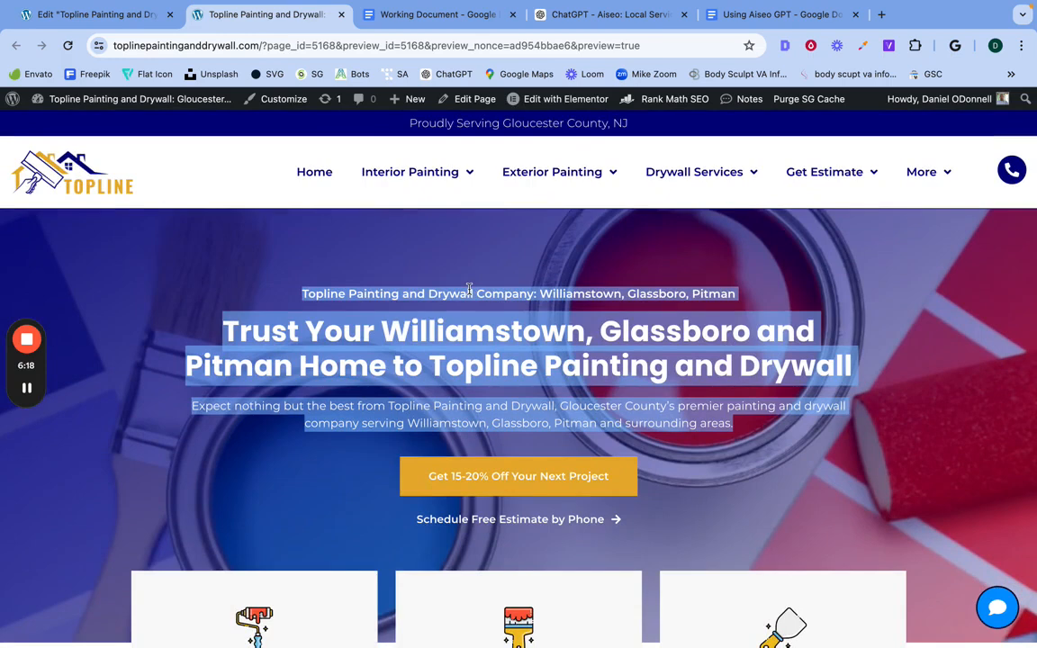
{"action": "right_click", "coordinate": [469, 289]}
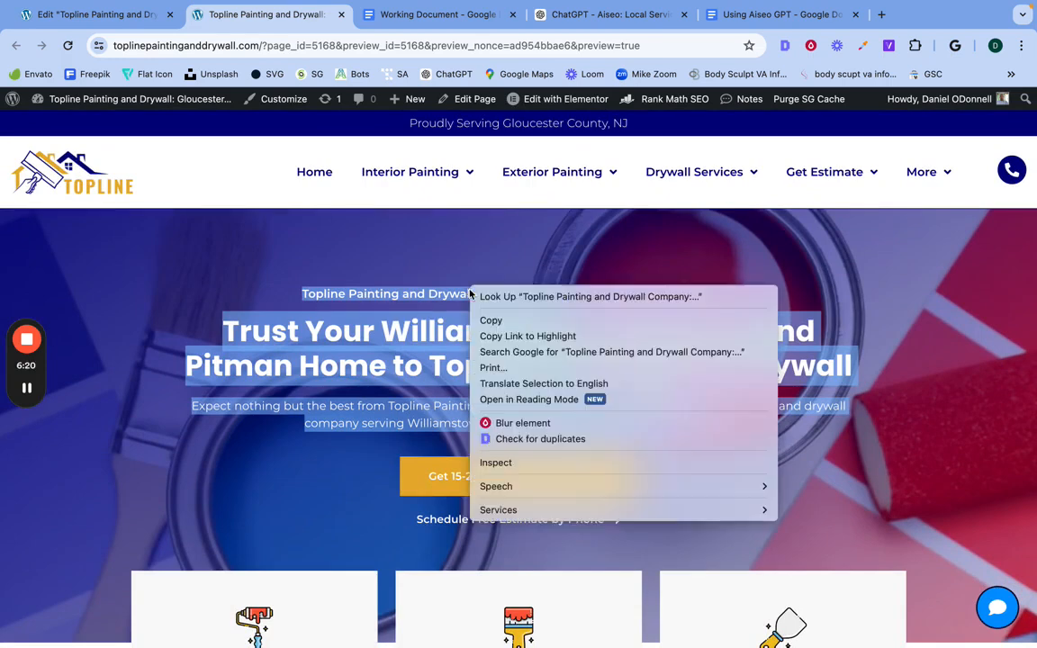
{"action": "left_click", "coordinate": [487, 319]}
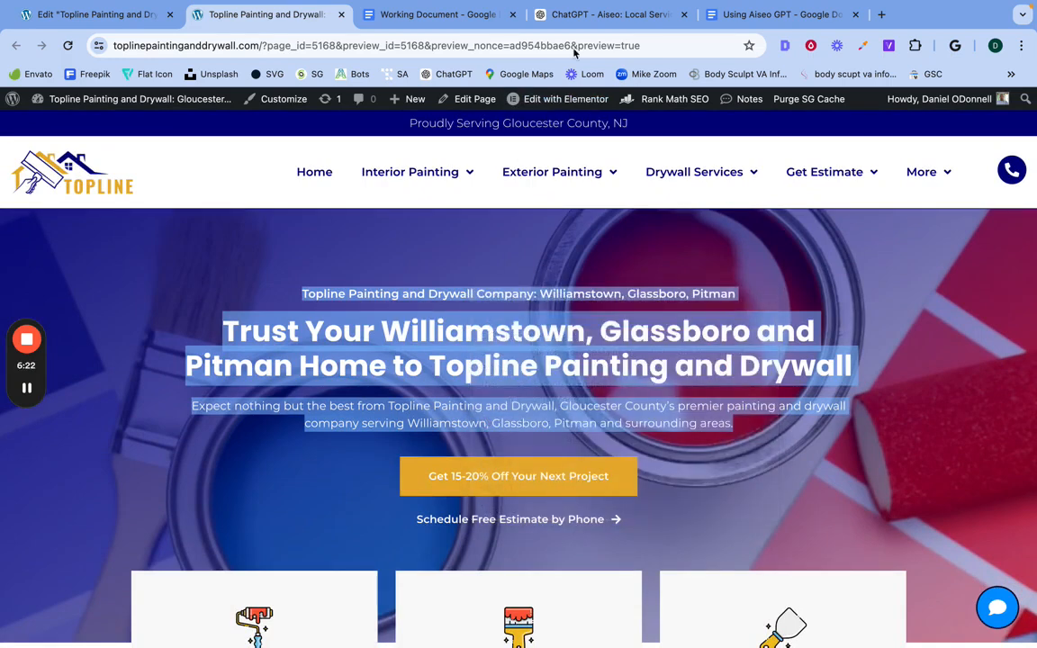
Step: Switch to the Aiseo: Local Services Empire chat in ChatGPT and paste the copied hero text into the message
{"action": "left_click", "coordinate": [577, 18]}
{"action": "left_click", "coordinate": [421, 608]}
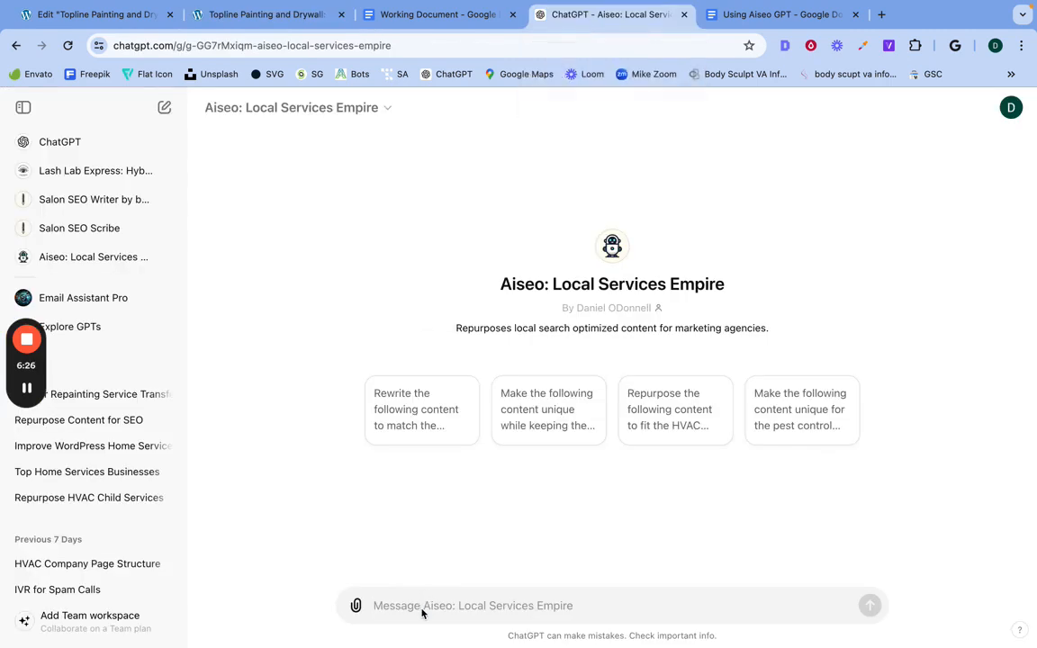
{"action": "right_click", "coordinate": [421, 607]}
{"action": "left_click", "coordinate": [465, 461]}
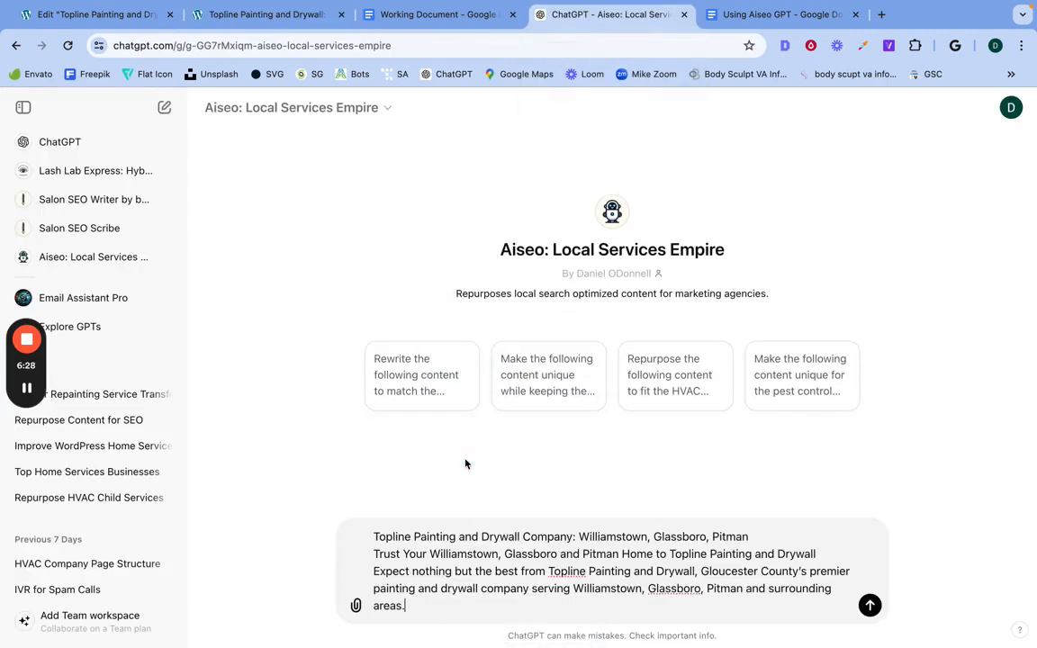
Step: Separate the pasted hero headings and paragraph with blank lines and add an empty line above the first heading
{"action": "left_click", "coordinate": [375, 571]}
{"action": "key", "text": "shift+Return"}
{"action": "left_click", "coordinate": [374, 536]}
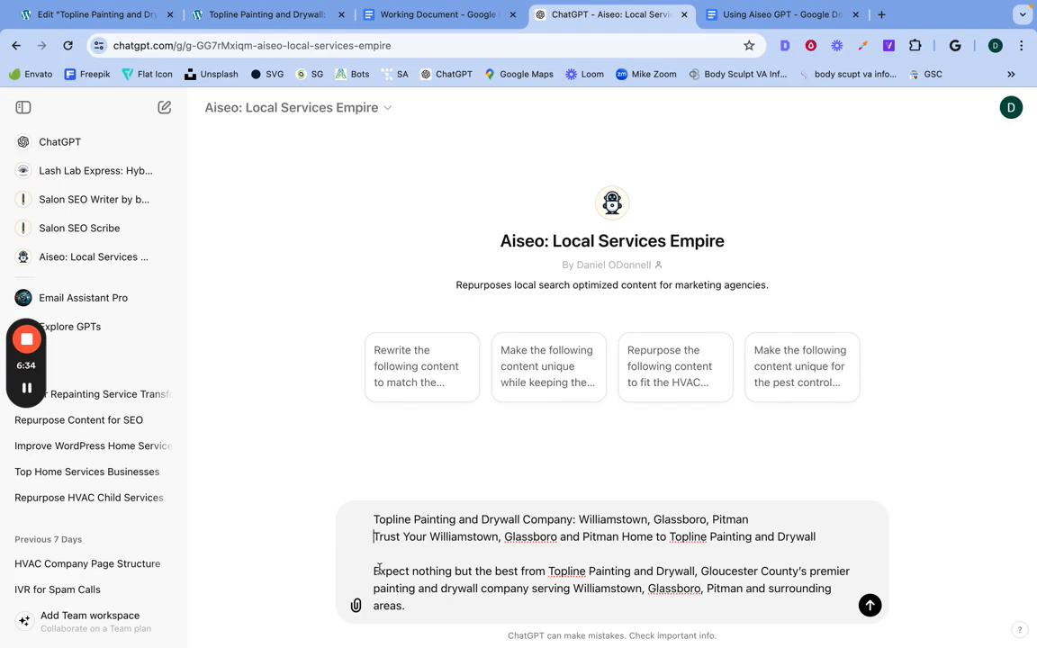
{"action": "key", "text": "shift+Return"}
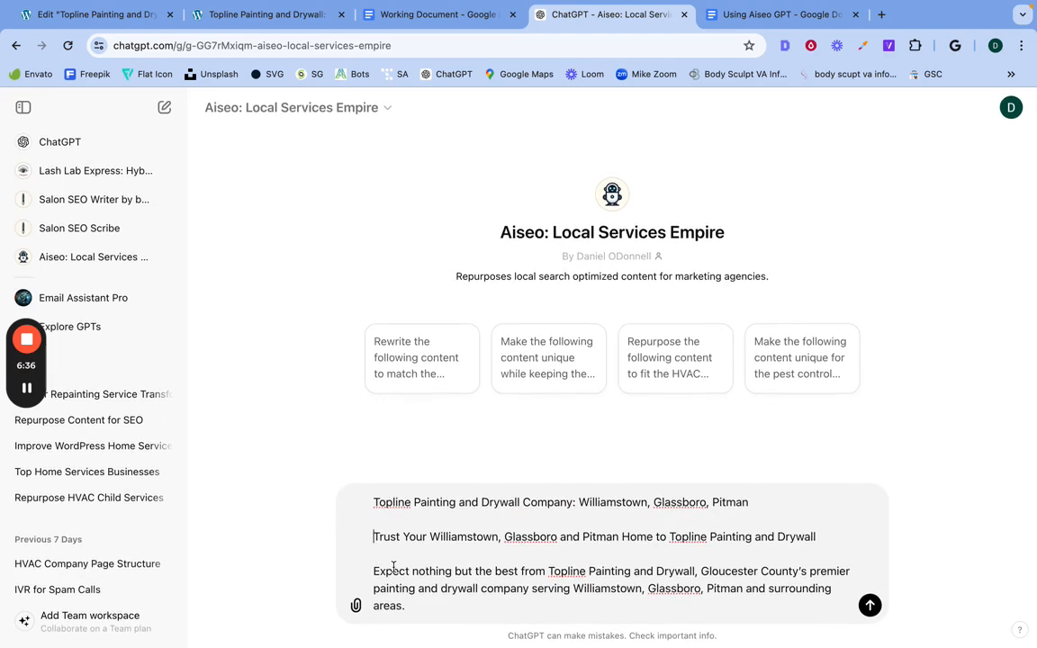
{"action": "left_click", "coordinate": [374, 504]}
{"action": "key", "text": "shift+Return"}
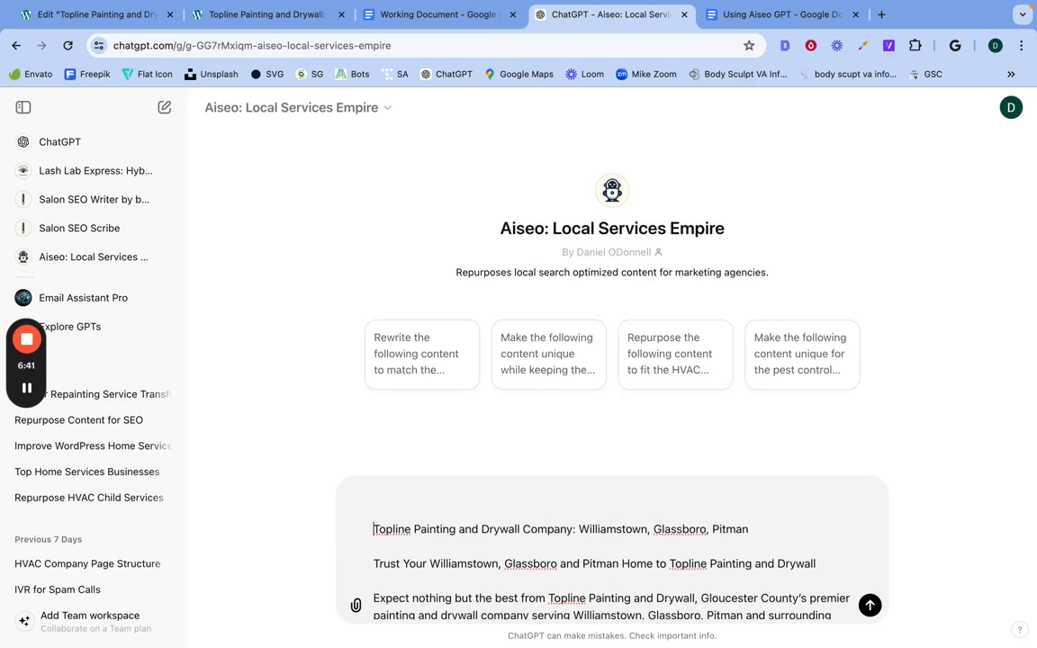
Step: Copy the sample prompt starting "Repurpose the following content to fit Color Crest" from the Using Aiseo GPT guide
{"action": "left_click", "coordinate": [405, 18]}
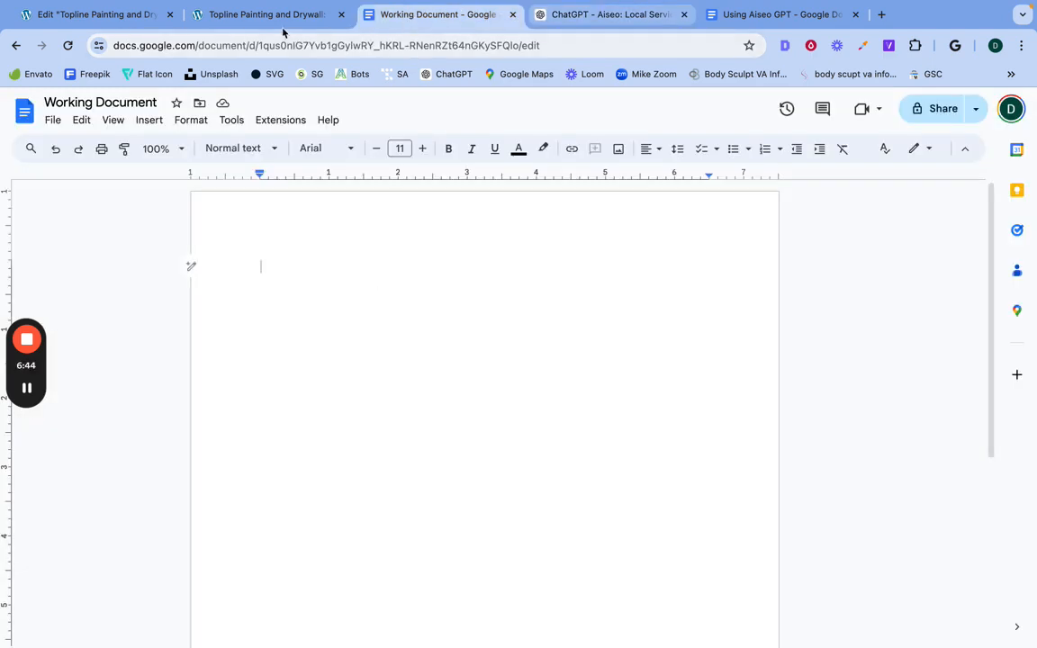
{"action": "left_click", "coordinate": [732, 16]}
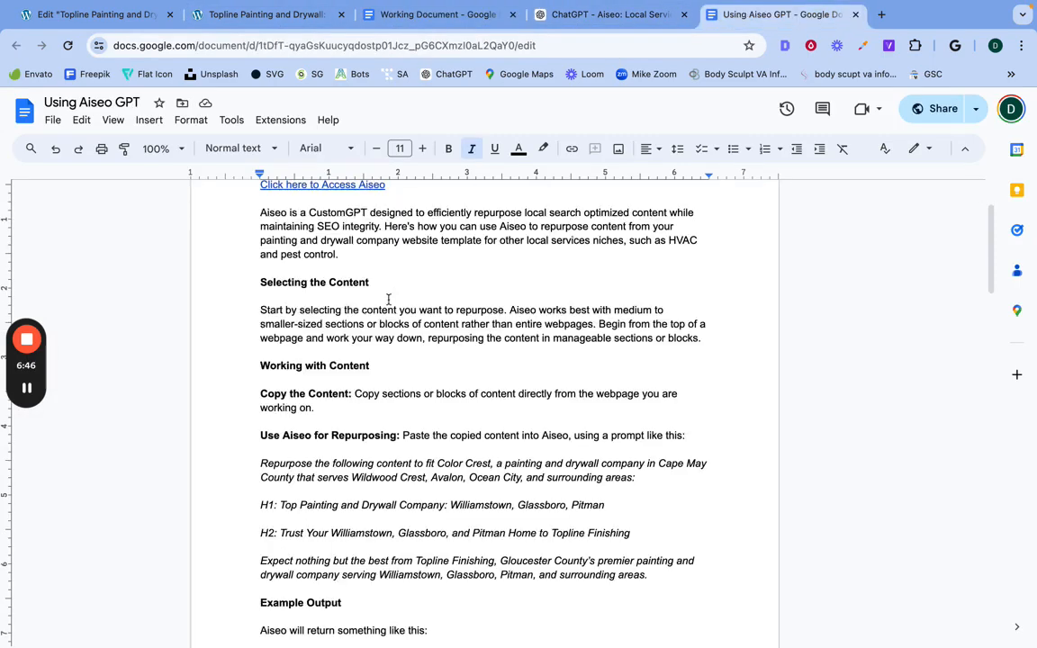
{"action": "scroll", "coordinate": [324, 432], "scroll_direction": "down", "scroll_amount": 1}
{"action": "scroll", "coordinate": [324, 432], "scroll_direction": "up", "scroll_amount": 2}
{"action": "scroll", "coordinate": [326, 440], "scroll_direction": "down", "scroll_amount": 1}
{"action": "scroll", "coordinate": [325, 440], "scroll_direction": "down", "scroll_amount": 1}
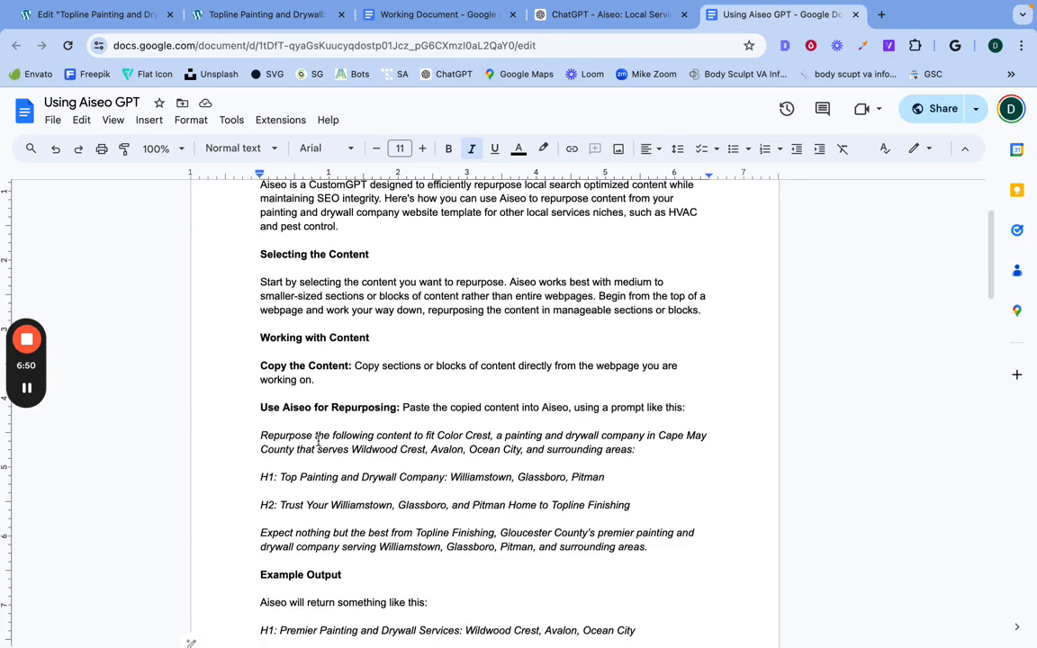
{"action": "triple_click", "coordinate": [318, 440]}
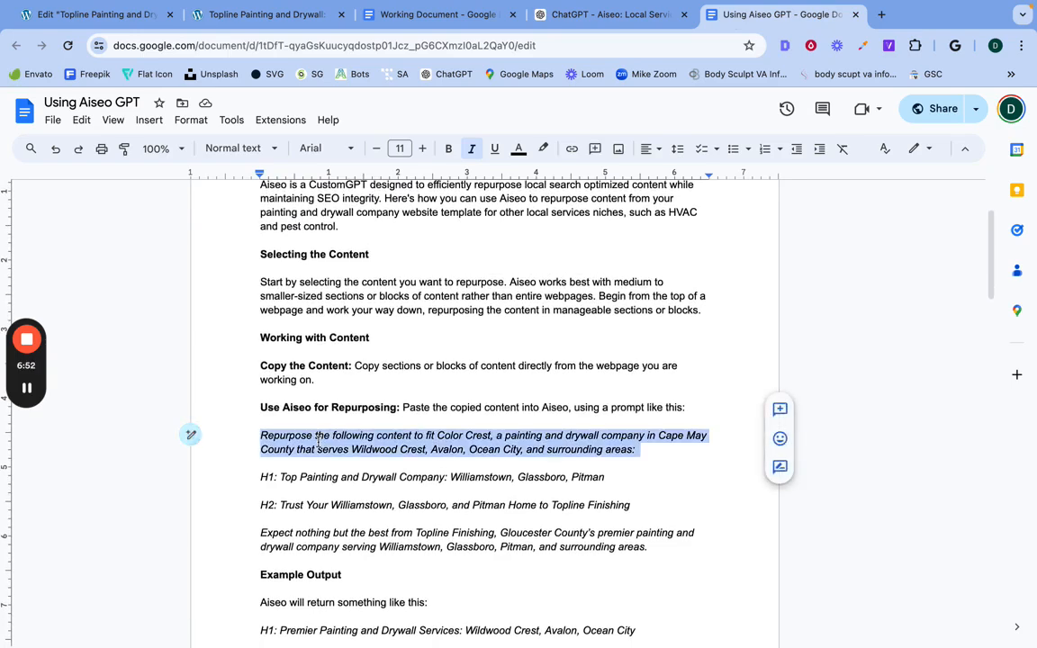
{"action": "right_click", "coordinate": [319, 440]}
{"action": "left_click", "coordinate": [378, 271]}
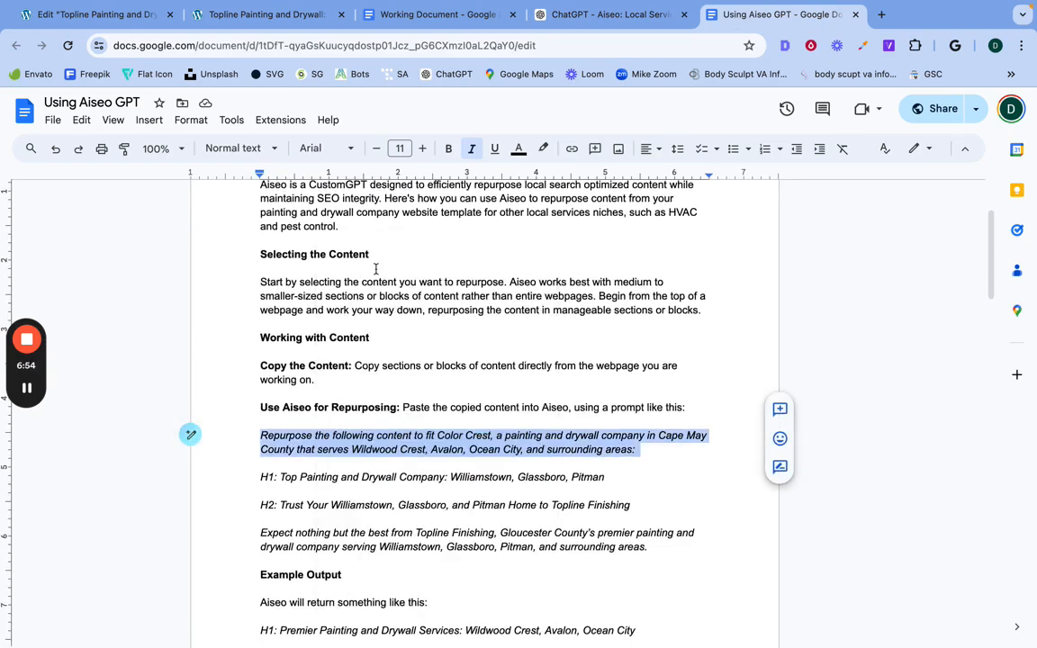
Step: Return to the Aiseo chat and paste the Color Crest prompt above the hero text, removing the extra blank line
{"action": "left_click", "coordinate": [568, 18]}
{"action": "left_click", "coordinate": [380, 486]}
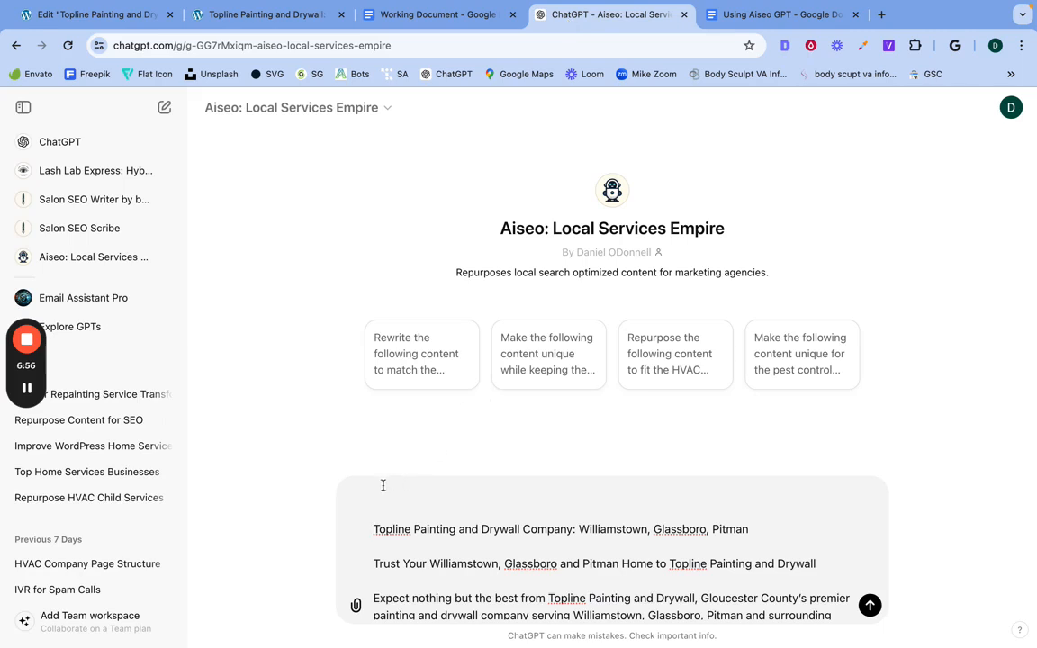
{"action": "key", "text": "super+v"}
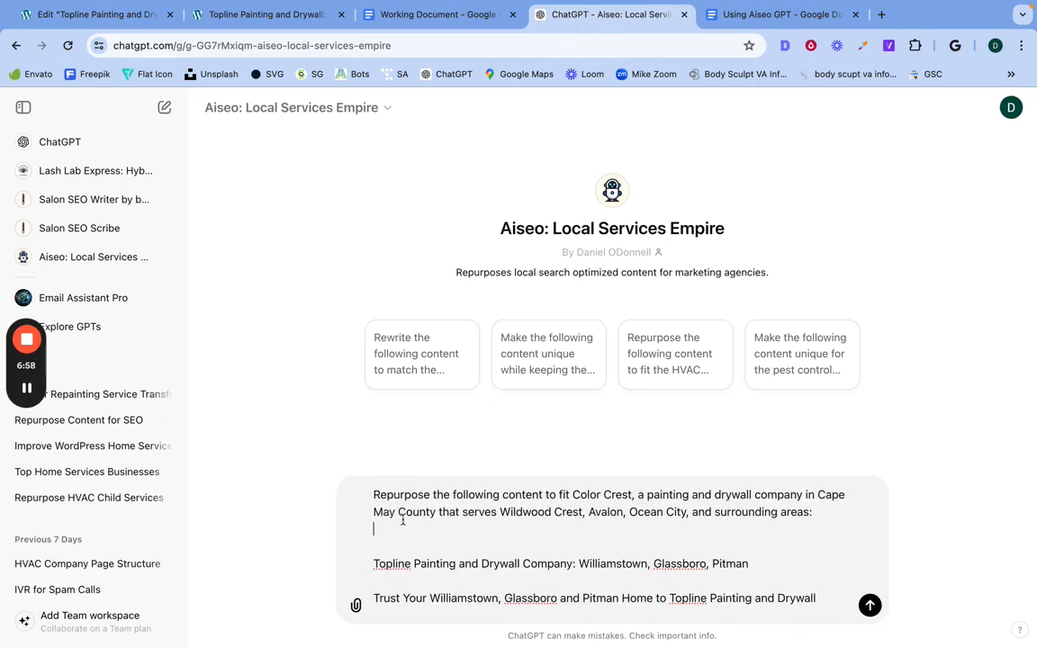
{"action": "key", "text": "BackSpace"}
Step: Review the Color Crest instruction and hero text in the message, and send it to Aiseo
{"action": "scroll", "coordinate": [485, 562], "scroll_direction": "down", "scroll_amount": 1}
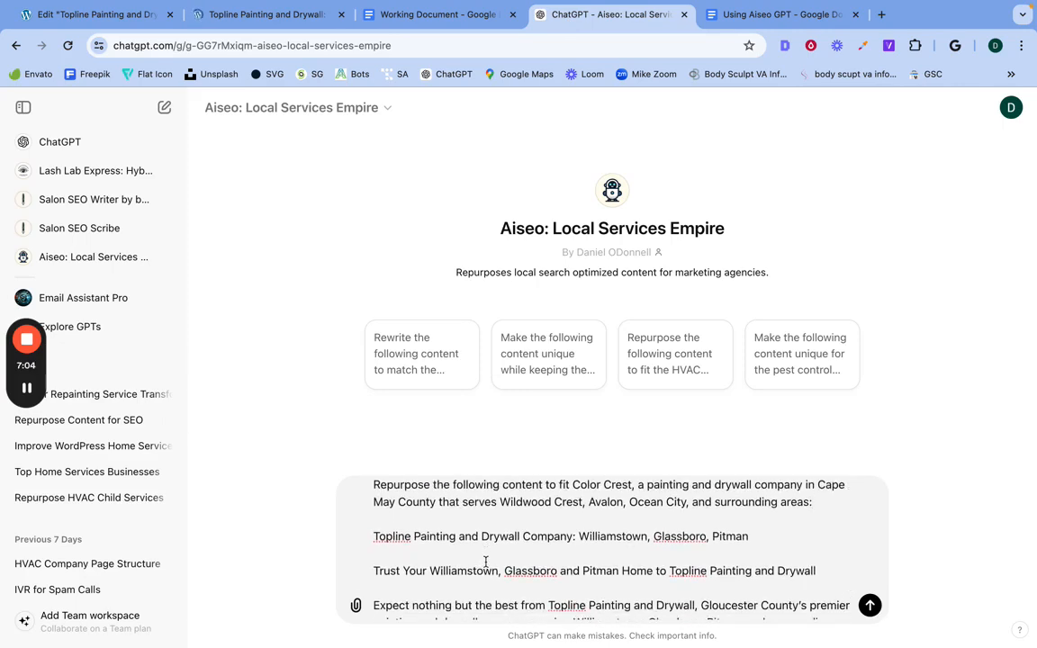
{"action": "scroll", "coordinate": [486, 562], "scroll_direction": "up", "scroll_amount": 1}
{"action": "left_click_drag", "start_coordinate": [573, 494], "coordinate": [635, 493]}
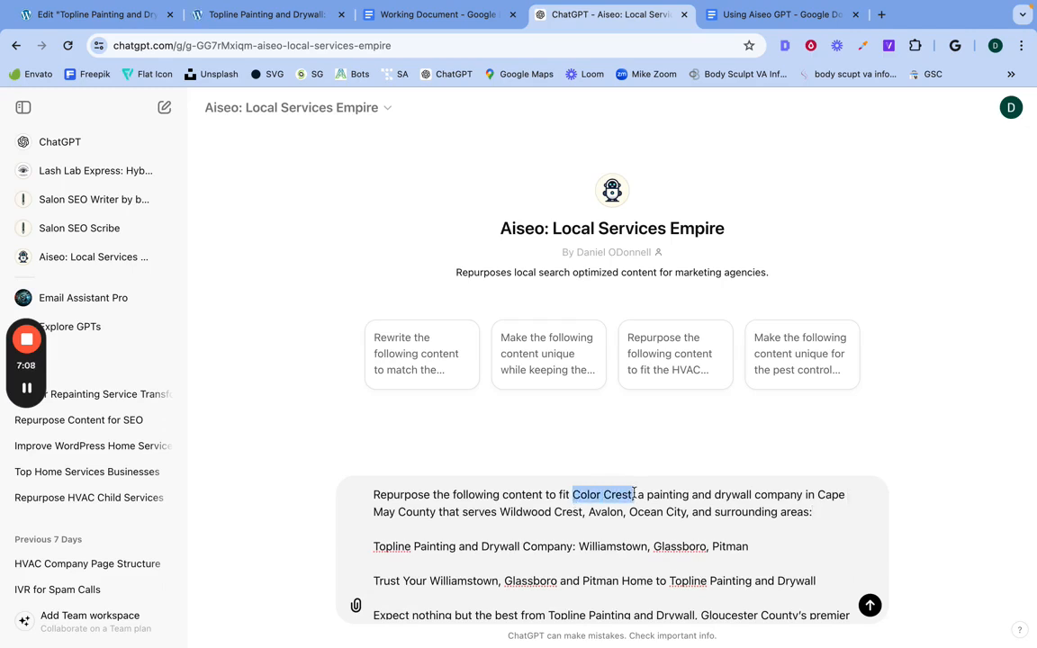
{"action": "triple_click", "coordinate": [670, 498]}
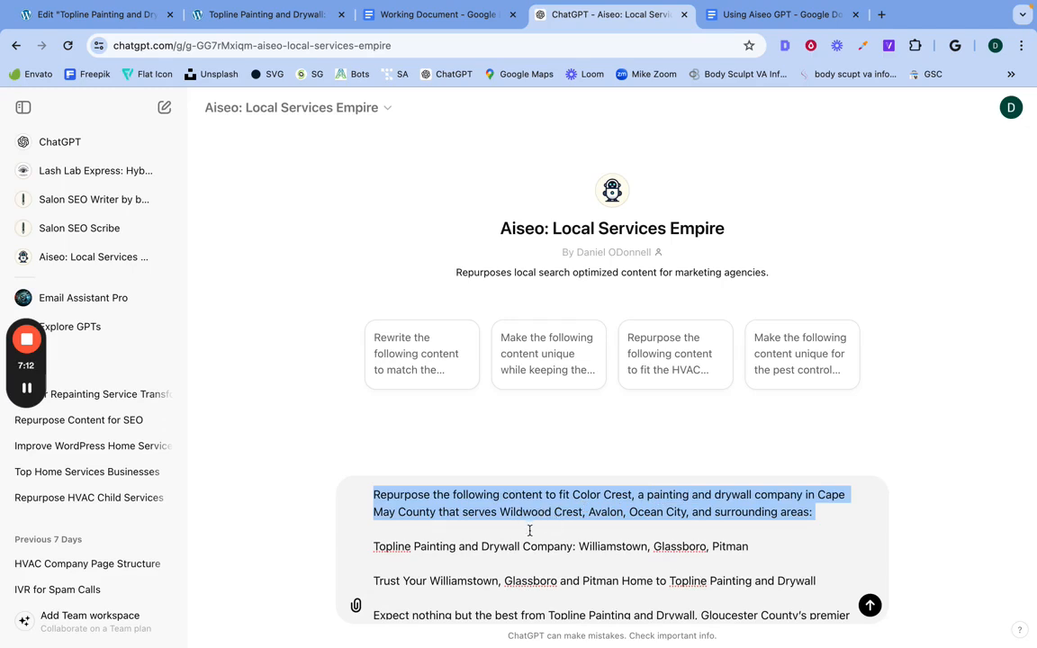
{"action": "left_click", "coordinate": [450, 501]}
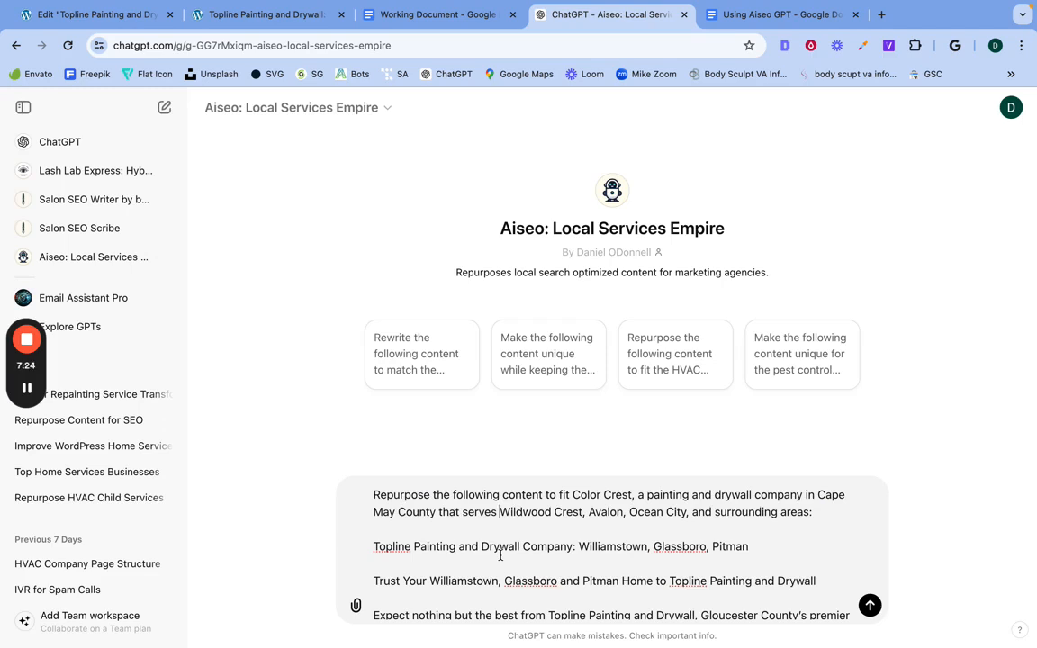
{"action": "scroll", "coordinate": [500, 557], "scroll_direction": "down", "scroll_amount": 1}
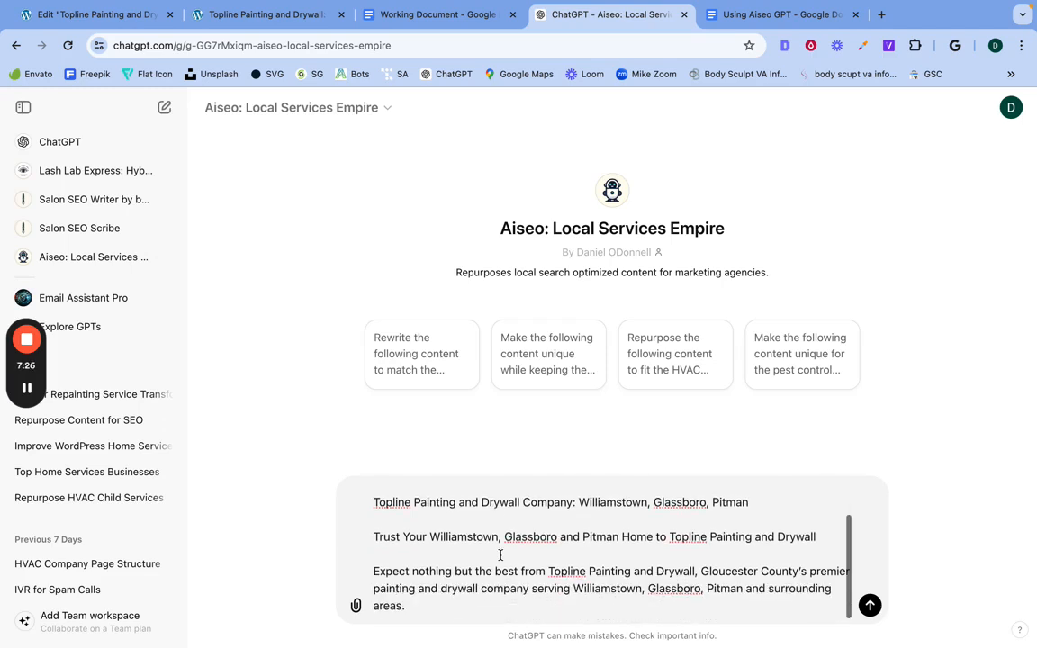
{"action": "left_click", "coordinate": [869, 605]}
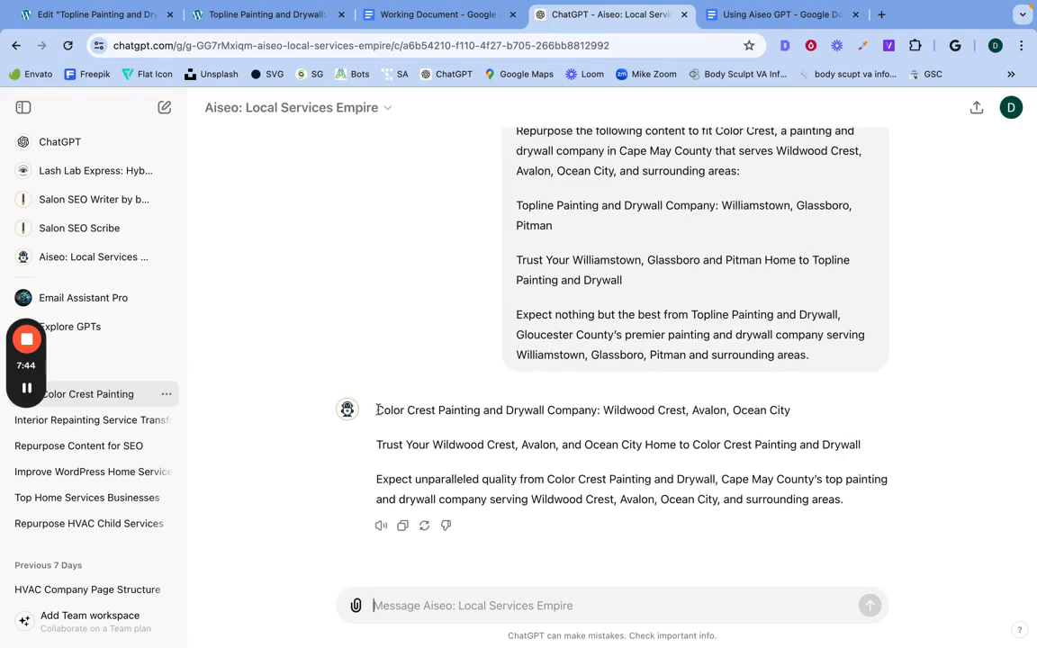
Step: Copy Aiseo's full reply, from the Color Crest company line through "surrounding areas"
{"action": "left_click_drag", "start_coordinate": [378, 409], "coordinate": [860, 518]}
{"action": "right_click", "coordinate": [755, 481]}
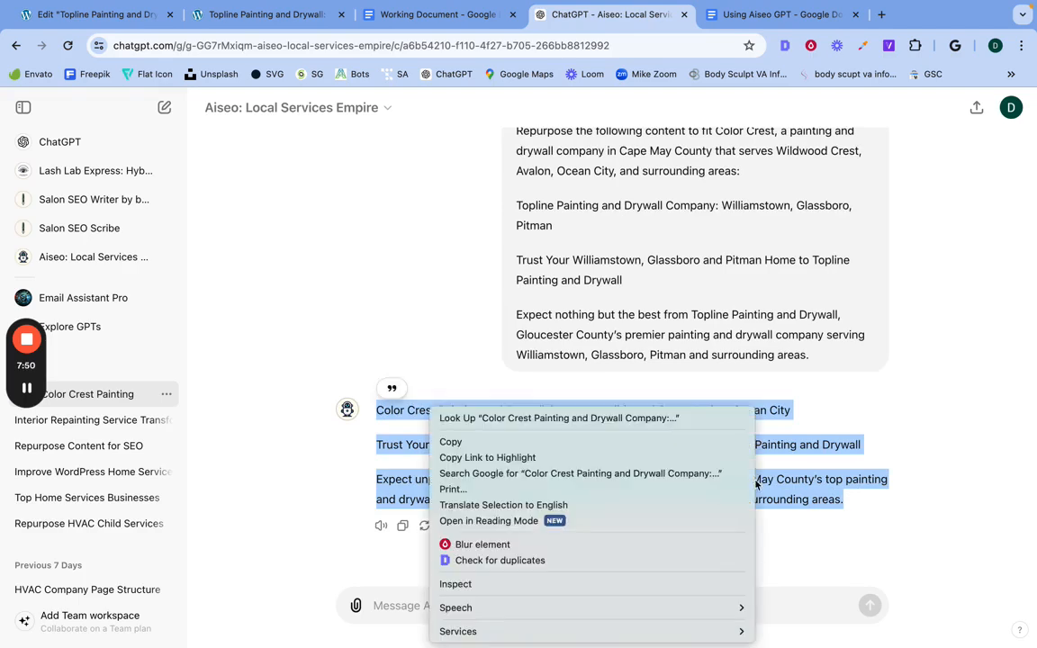
{"action": "left_click", "coordinate": [718, 448]}
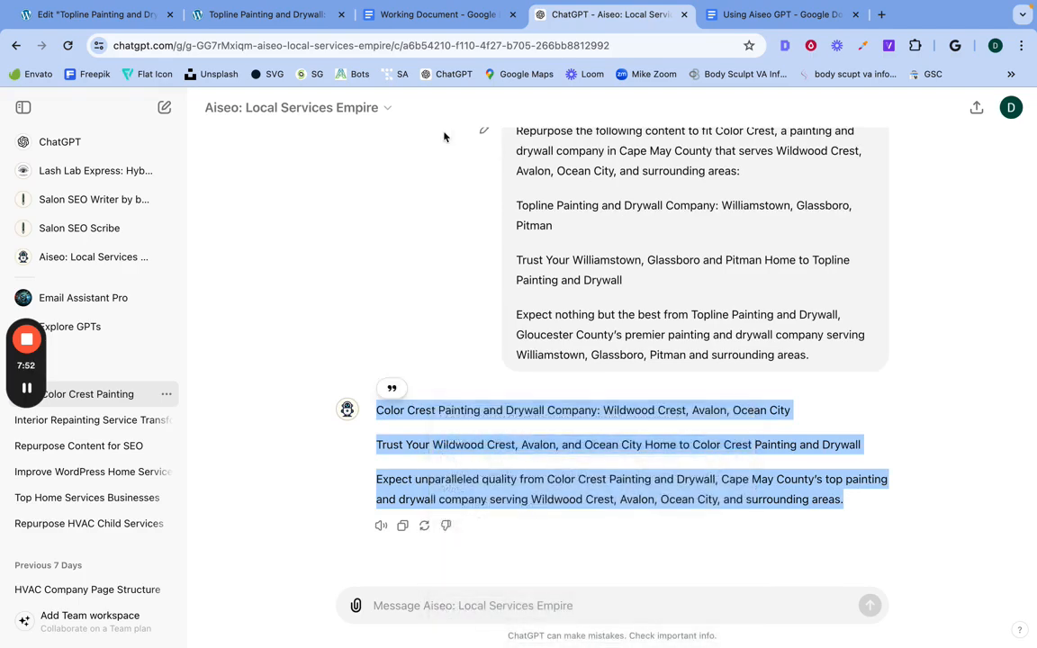
Step: Switch to the Elementor page editor and inspect the title and HTML tag of the two hero headings
{"action": "left_click", "coordinate": [97, 15]}
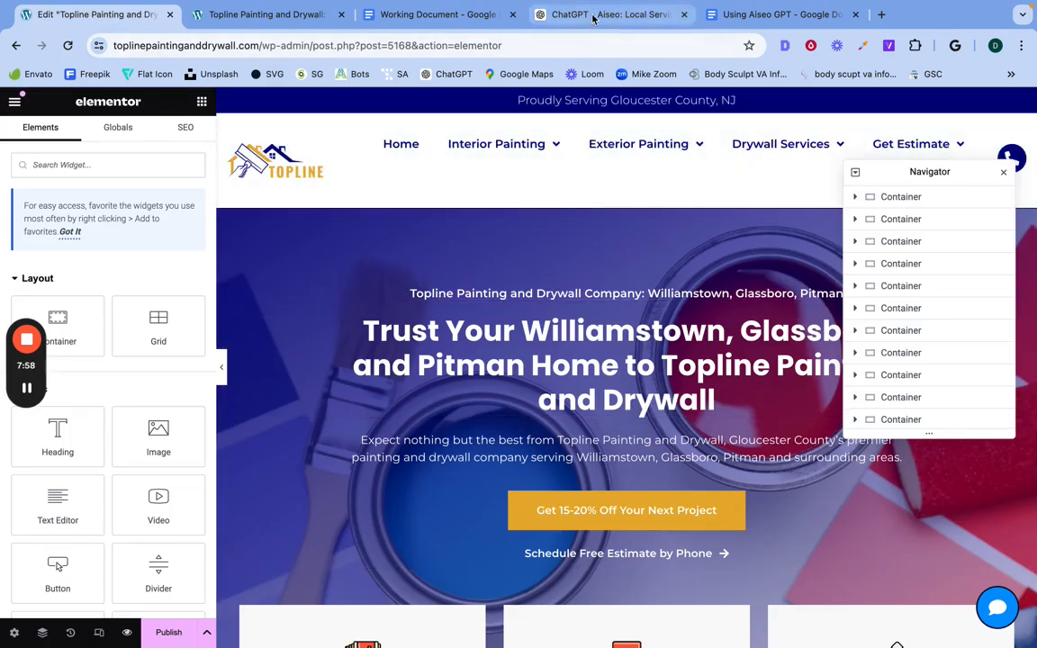
{"action": "left_click", "coordinate": [437, 306]}
{"action": "left_click", "coordinate": [440, 296]}
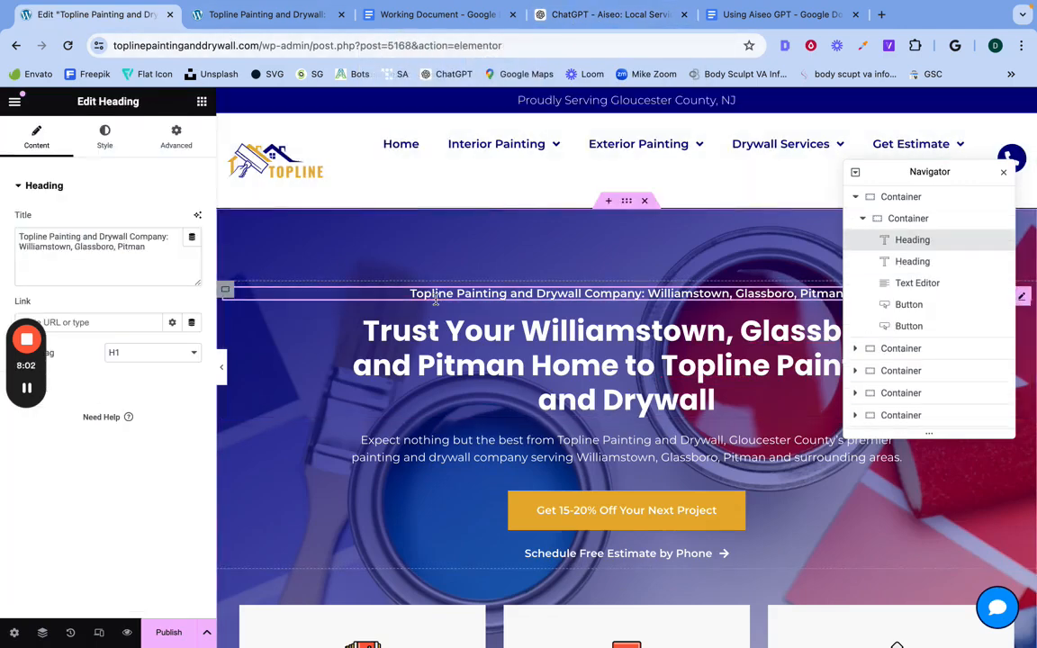
{"action": "left_click", "coordinate": [447, 362]}
{"action": "left_click", "coordinate": [454, 295]}
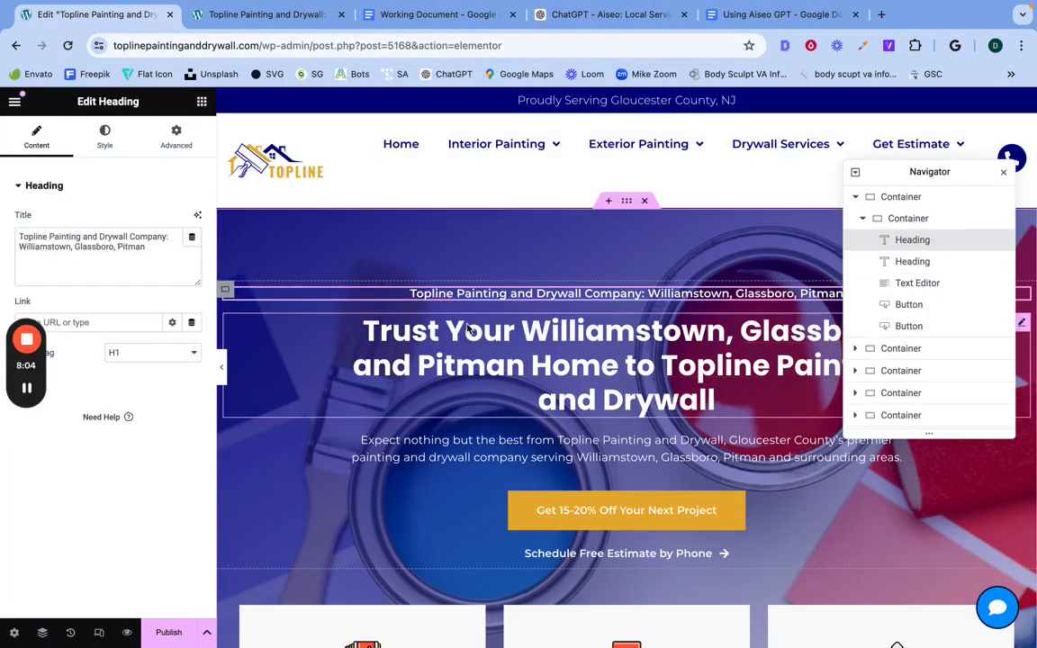
{"action": "left_click", "coordinate": [468, 329]}
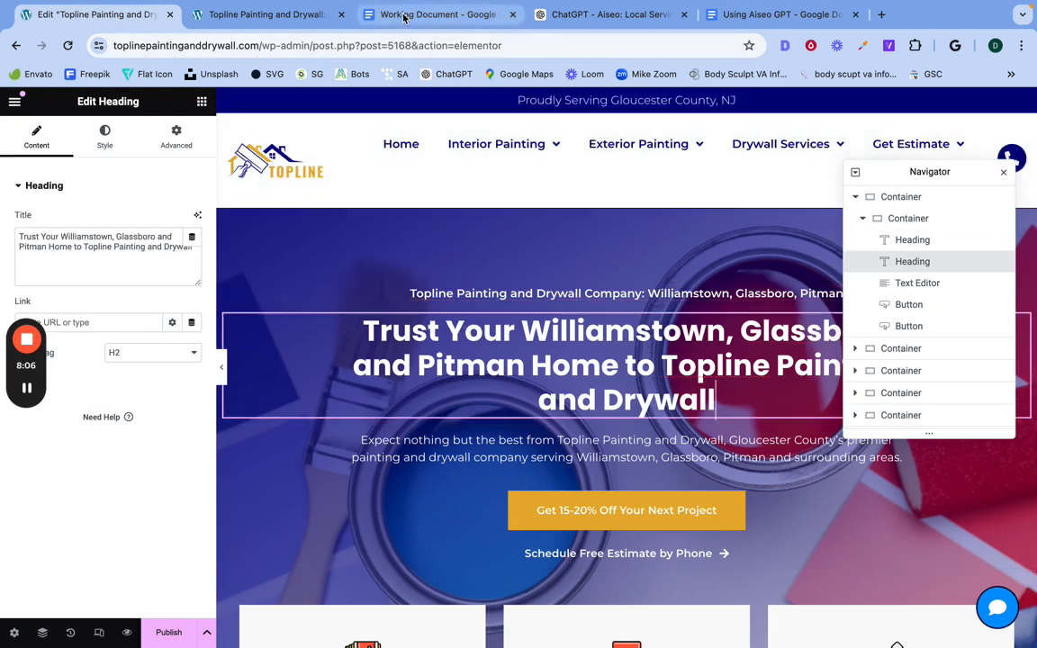
Step: Paste the copied Aiseo reply without formatting into the Working Document in Google Docs
{"action": "left_click", "coordinate": [398, 16]}
{"action": "right_click", "coordinate": [277, 262]}
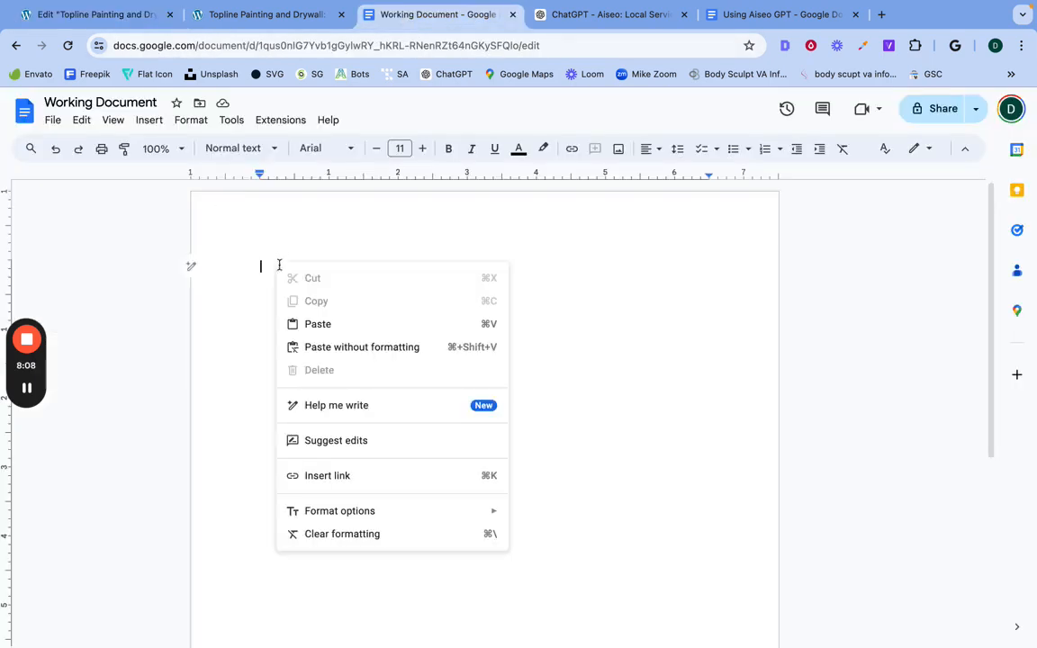
{"action": "left_click", "coordinate": [335, 349]}
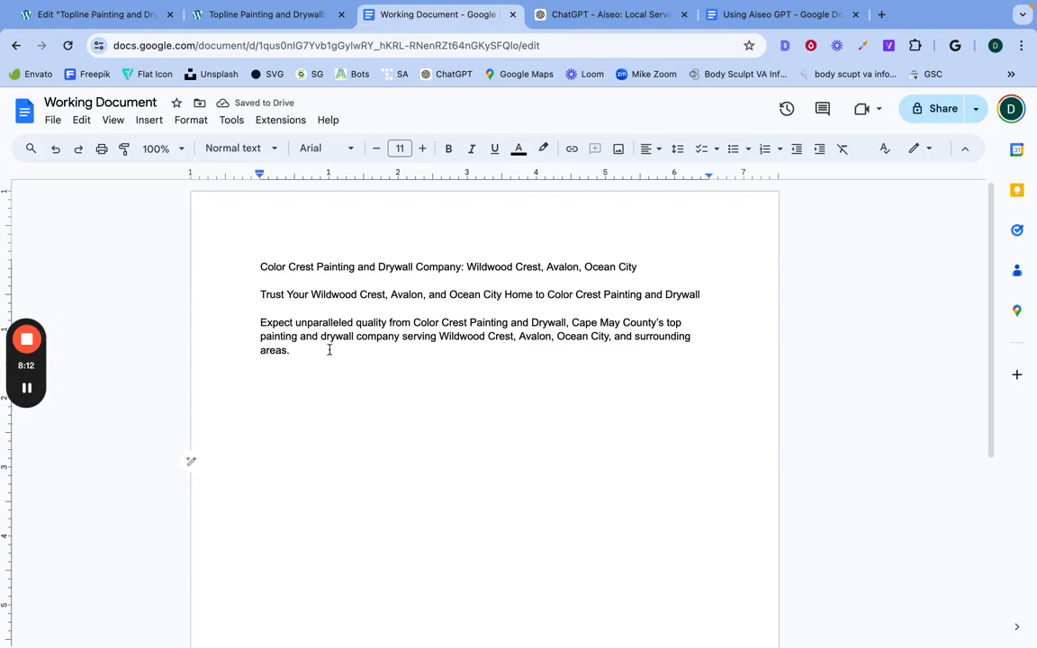
Step: Replace the hero's H1 title in Elementor with "Color Crest Painting and Drywall Company: Wildwood Crest, Avalon, Ocean City", copied from the Working Document
{"action": "triple_click", "coordinate": [287, 268]}
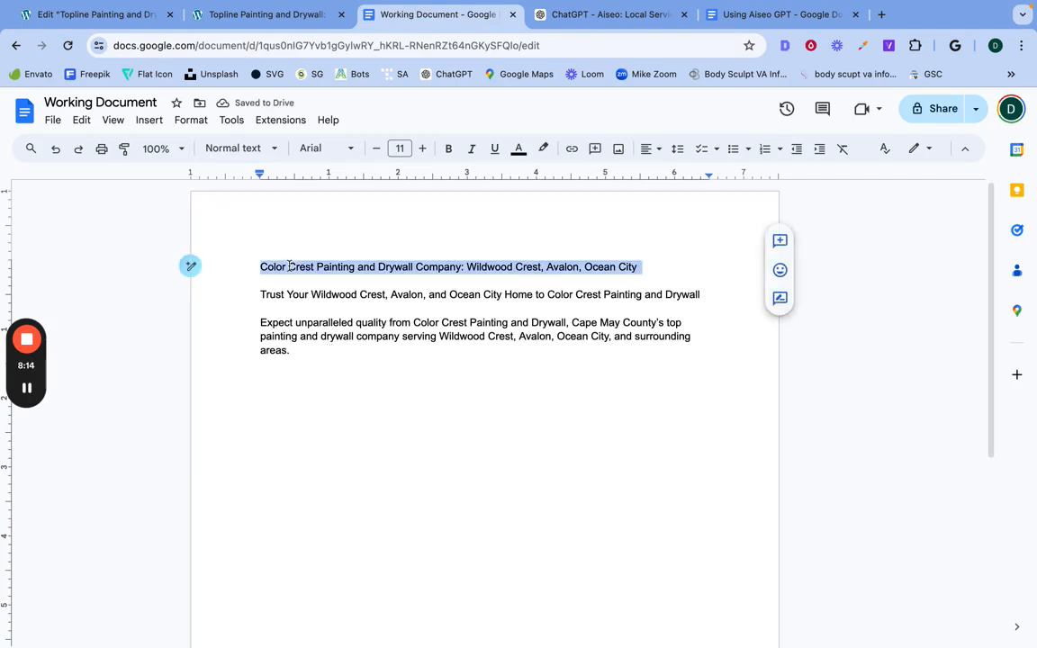
{"action": "right_click", "coordinate": [289, 269]}
{"action": "left_click", "coordinate": [307, 270]}
{"action": "left_click", "coordinate": [95, 14]}
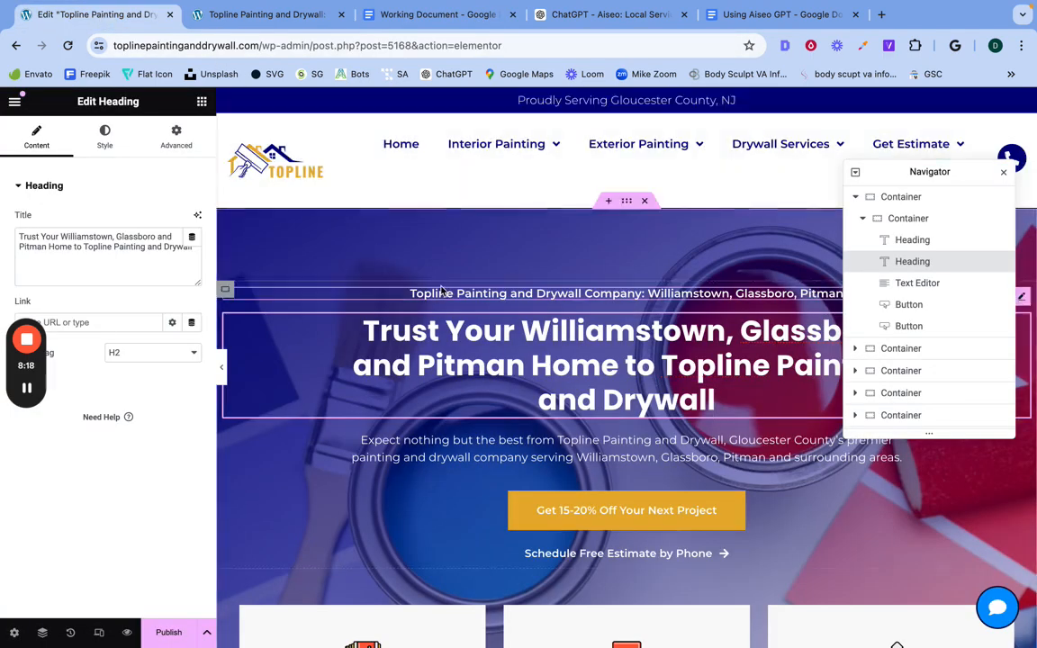
{"action": "left_click", "coordinate": [442, 293]}
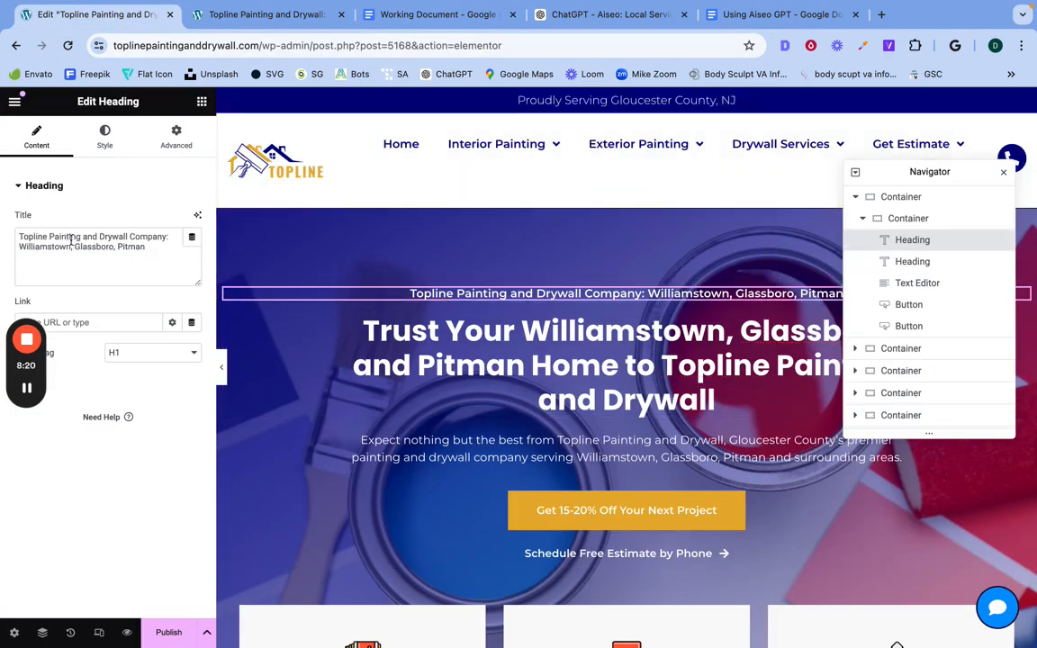
{"action": "triple_click", "coordinate": [72, 241]}
{"action": "right_click", "coordinate": [74, 218]}
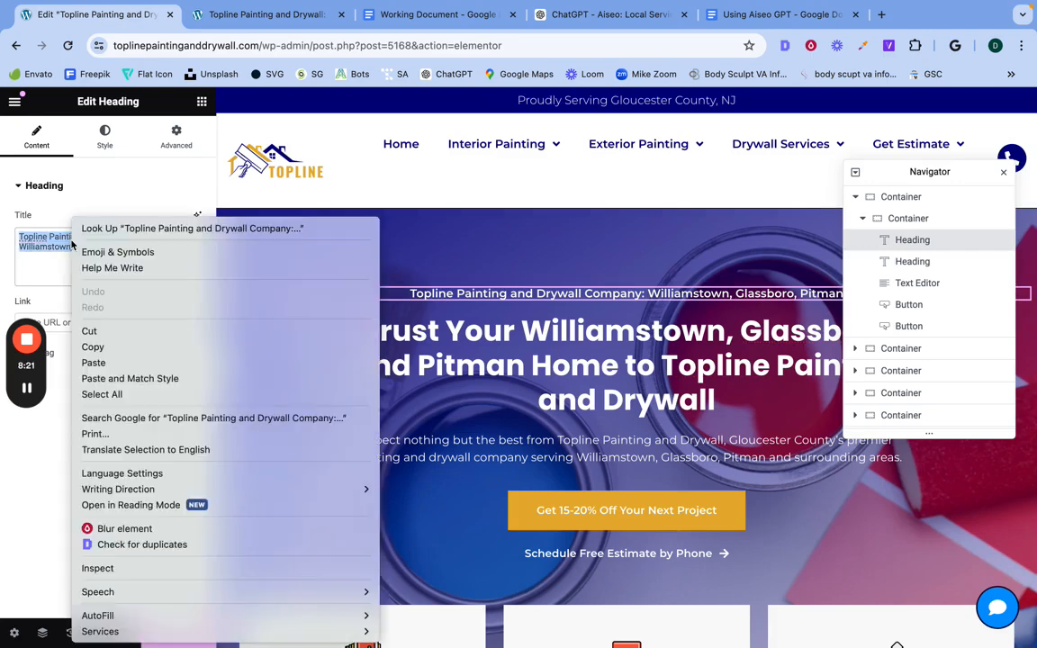
{"action": "left_click", "coordinate": [105, 362]}
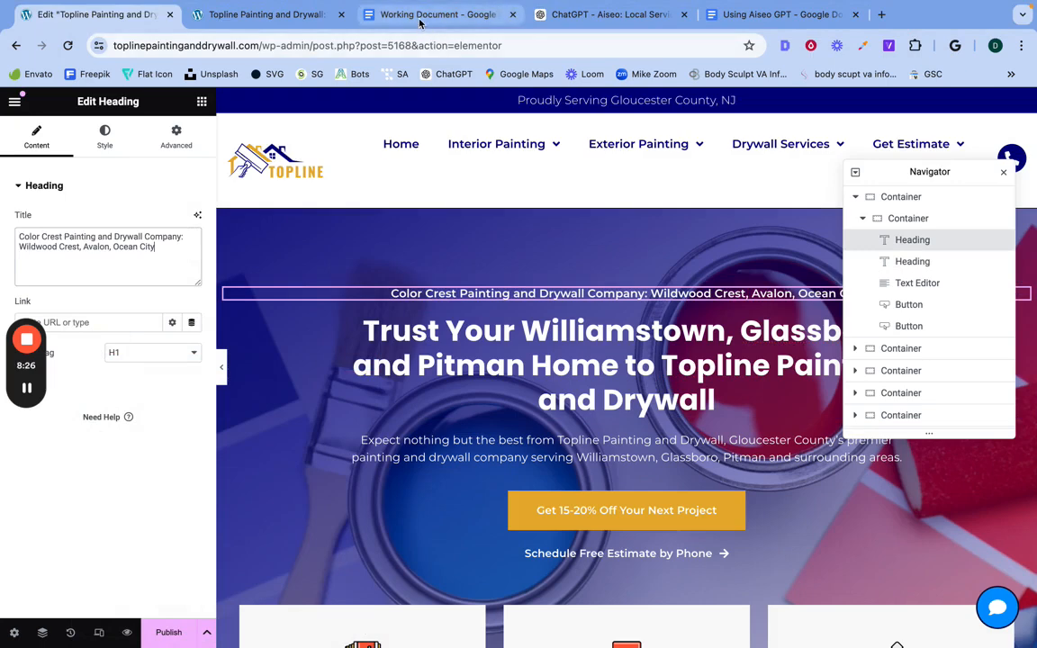
Step: Replace the hero's H2 title with the Working Document line "Trust Your Wildwood Crest, Avalon, and Ocean City Home to Color Crest Painting and Drywall"
{"action": "left_click", "coordinate": [383, 16]}
{"action": "triple_click", "coordinate": [390, 294]}
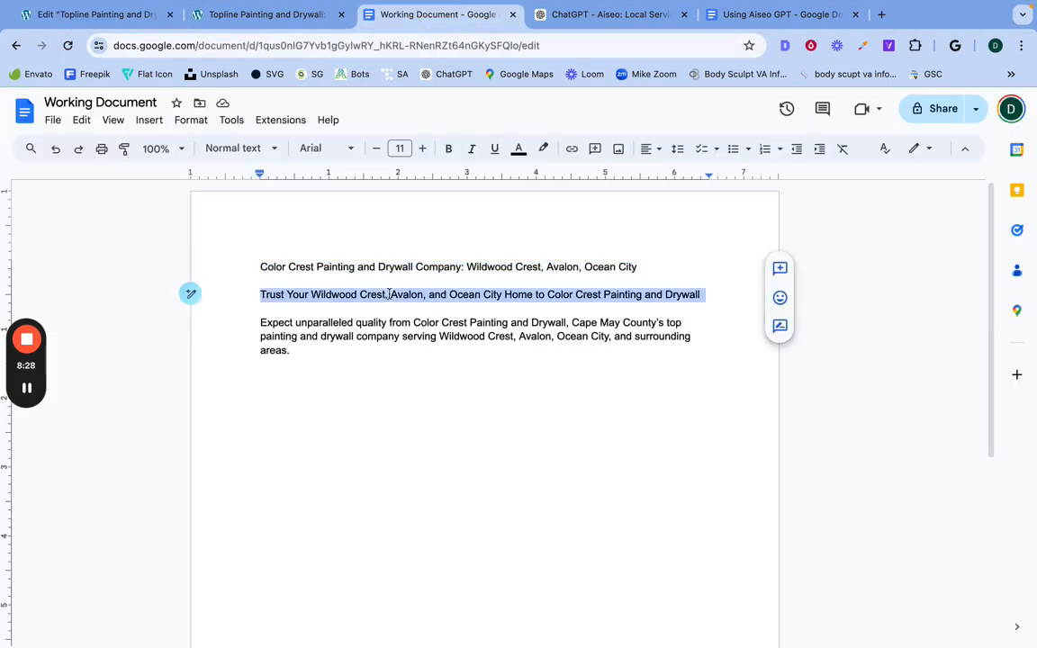
{"action": "right_click", "coordinate": [390, 296]}
{"action": "left_click", "coordinate": [437, 270]}
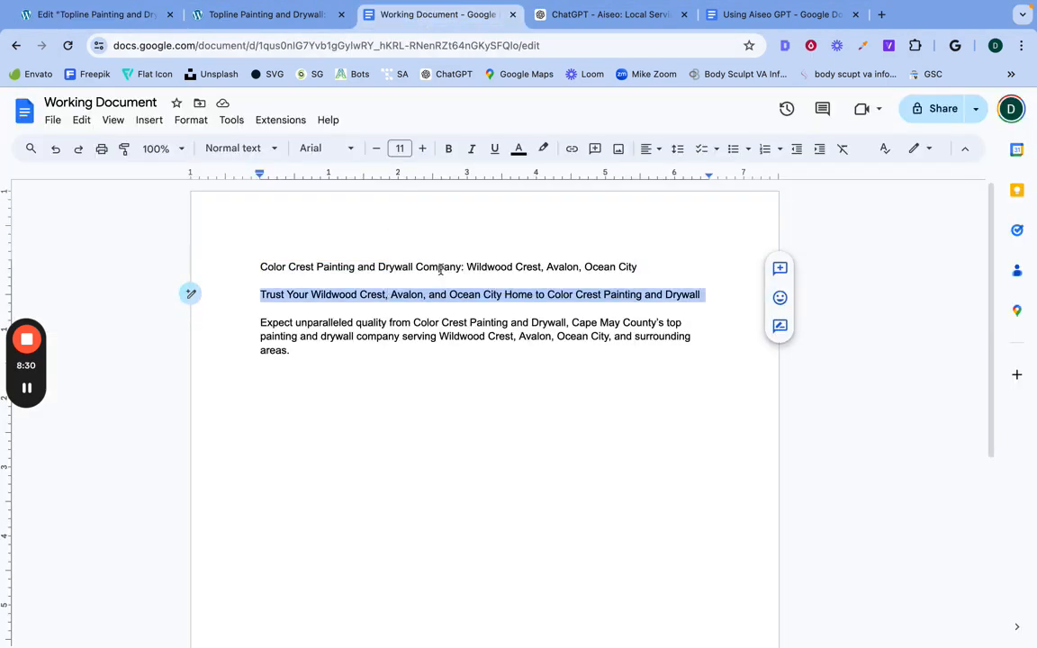
{"action": "left_click", "coordinate": [107, 18]}
{"action": "left_click", "coordinate": [354, 335]}
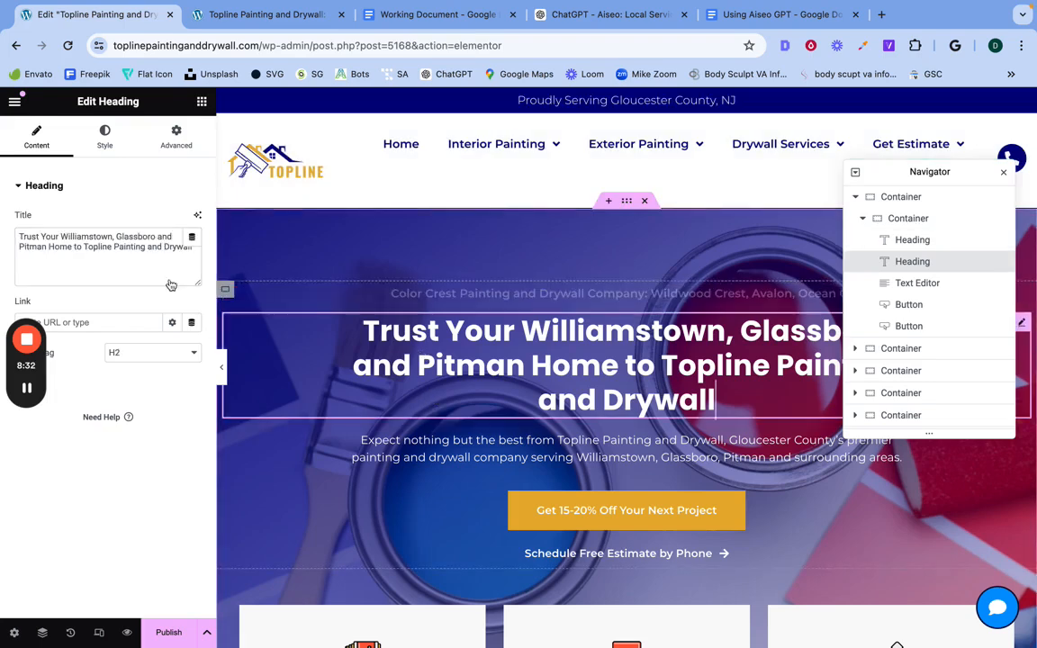
{"action": "triple_click", "coordinate": [87, 246]}
{"action": "right_click", "coordinate": [82, 219]}
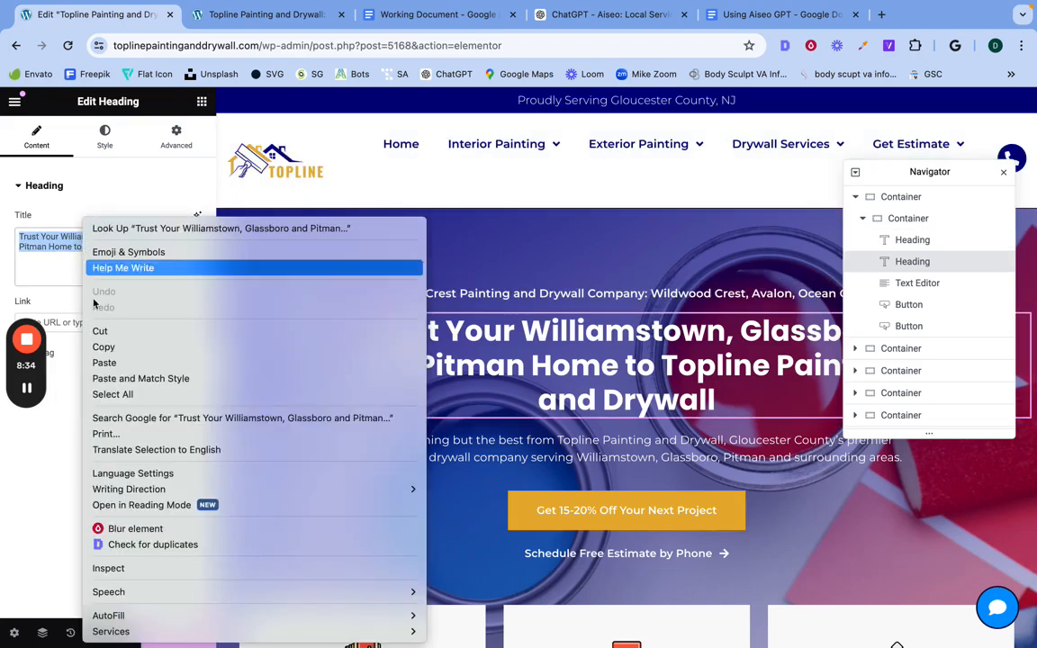
{"action": "left_click", "coordinate": [104, 363]}
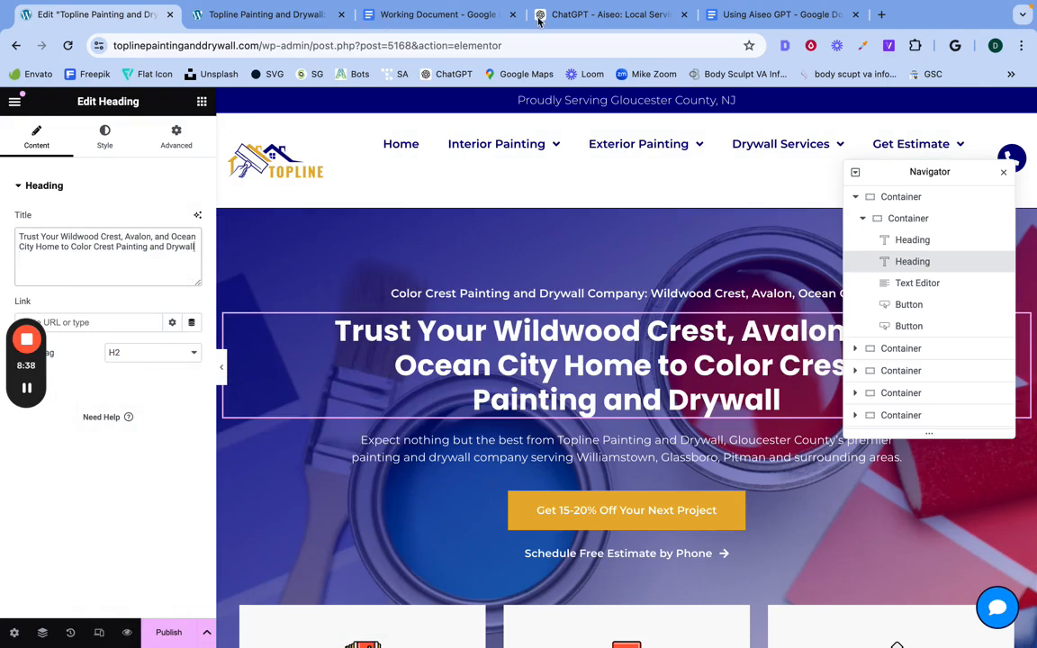
Step: Replace the hero's paragraph text in Elementor with the Working Document paragraph starting "Expect unparalleled quality from Color Crest Painting and Drywall"
{"action": "left_click", "coordinate": [451, 16]}
{"action": "triple_click", "coordinate": [398, 336]}
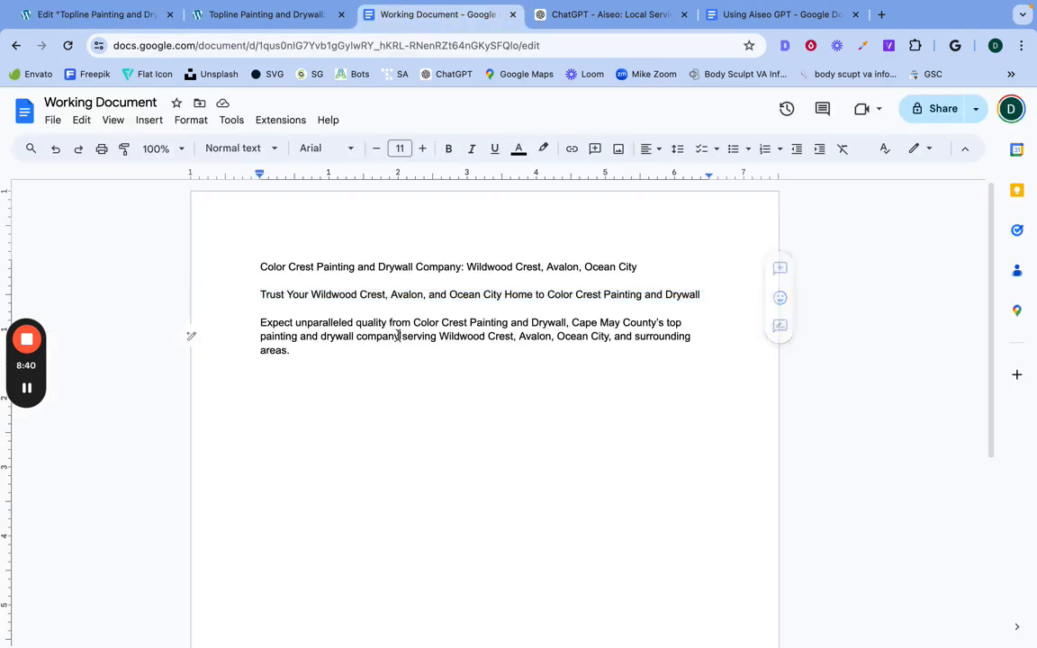
{"action": "right_click", "coordinate": [398, 336]}
{"action": "left_click", "coordinate": [464, 269]}
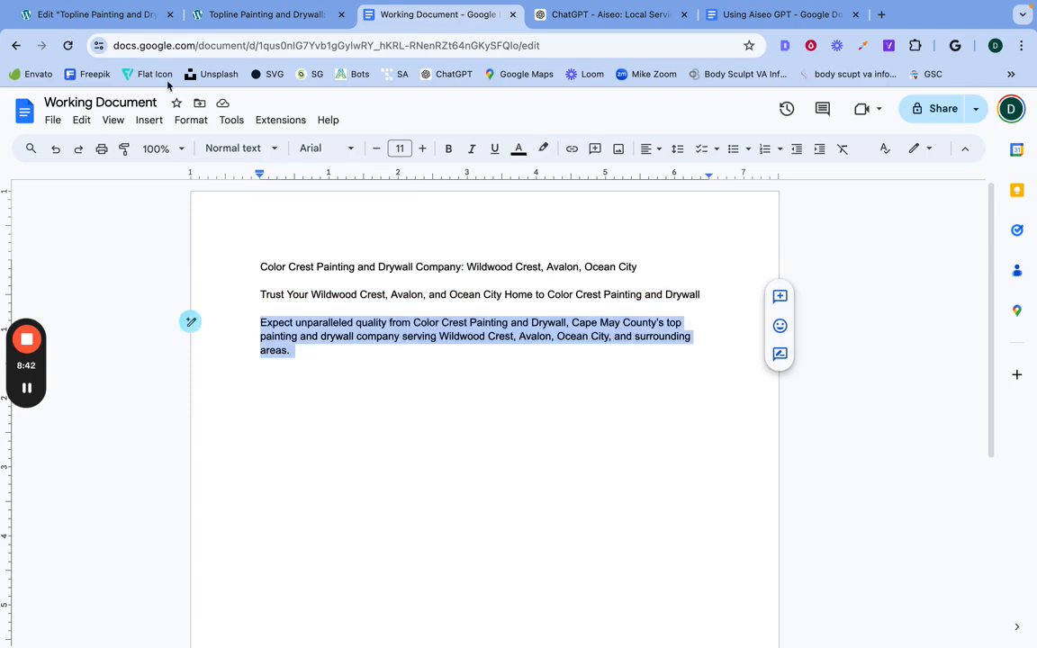
{"action": "left_click", "coordinate": [121, 18]}
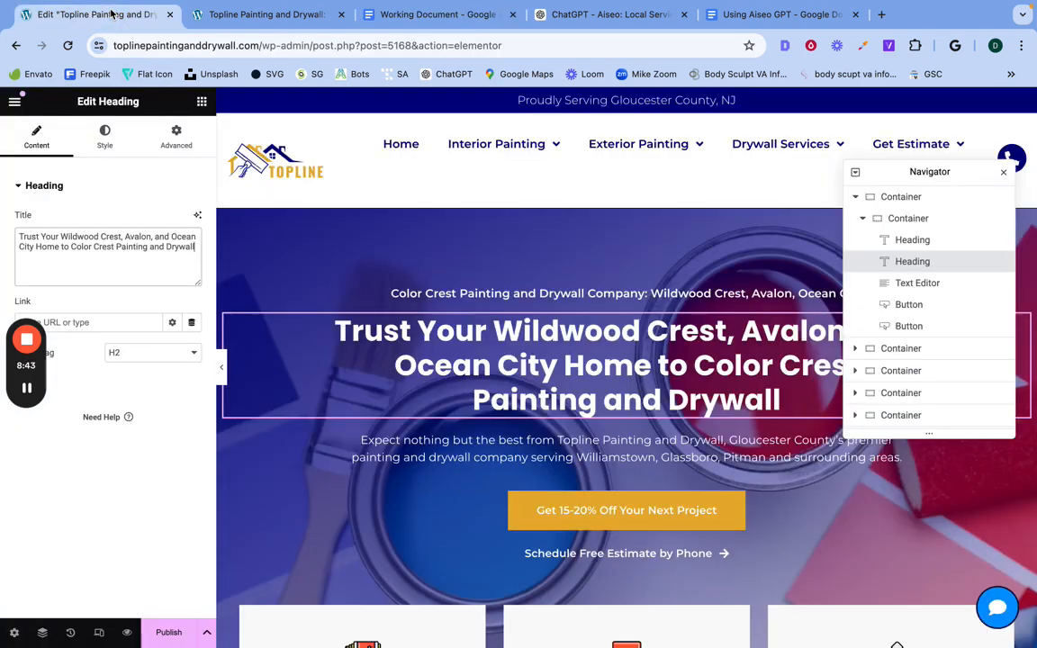
{"action": "left_click", "coordinate": [465, 446]}
{"action": "triple_click", "coordinate": [116, 435]}
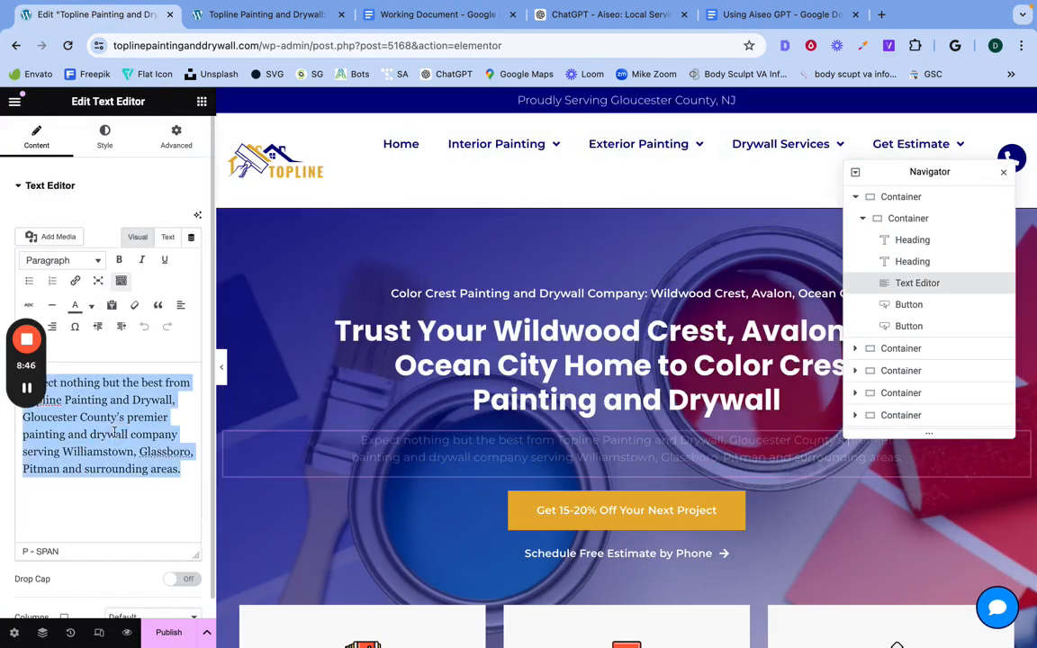
{"action": "right_click", "coordinate": [115, 423]}
{"action": "left_click", "coordinate": [138, 363]}
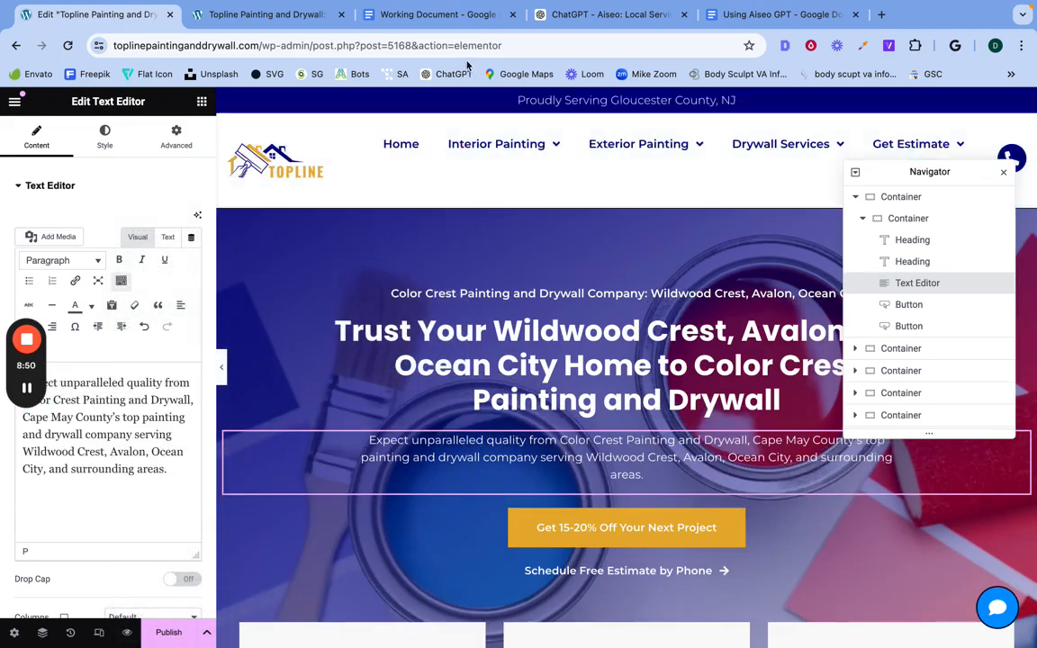
Step: Clear the Working Document and paste the Aiseo reply, copied again from ChatGPT, without formatting
{"action": "left_click", "coordinate": [541, 16]}
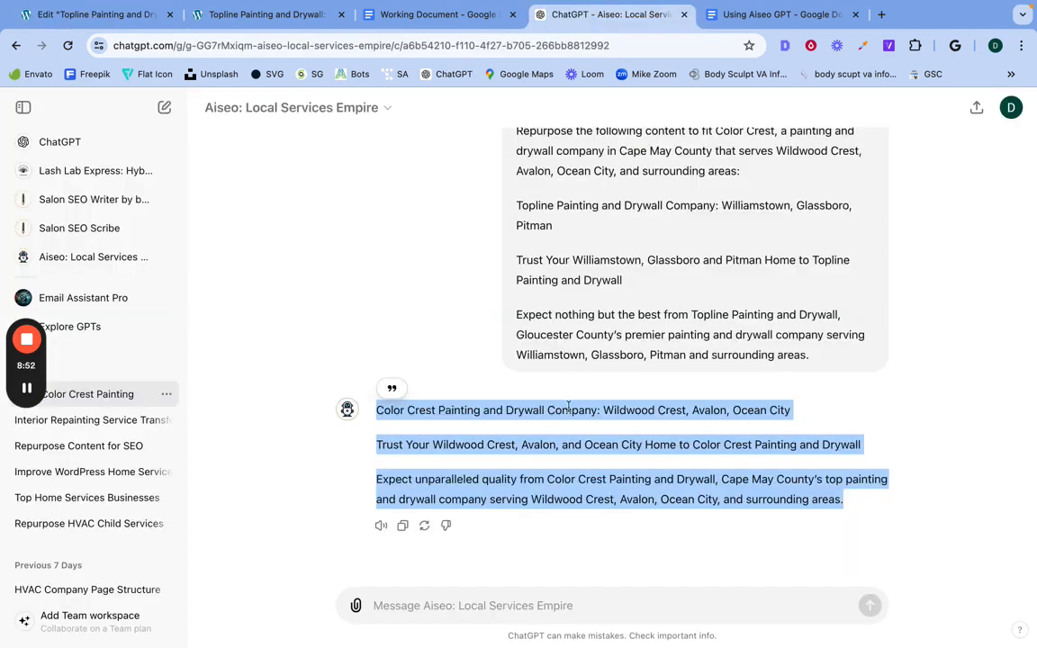
{"action": "right_click", "coordinate": [568, 407]}
{"action": "left_click", "coordinate": [594, 436]}
{"action": "left_click", "coordinate": [438, 16]}
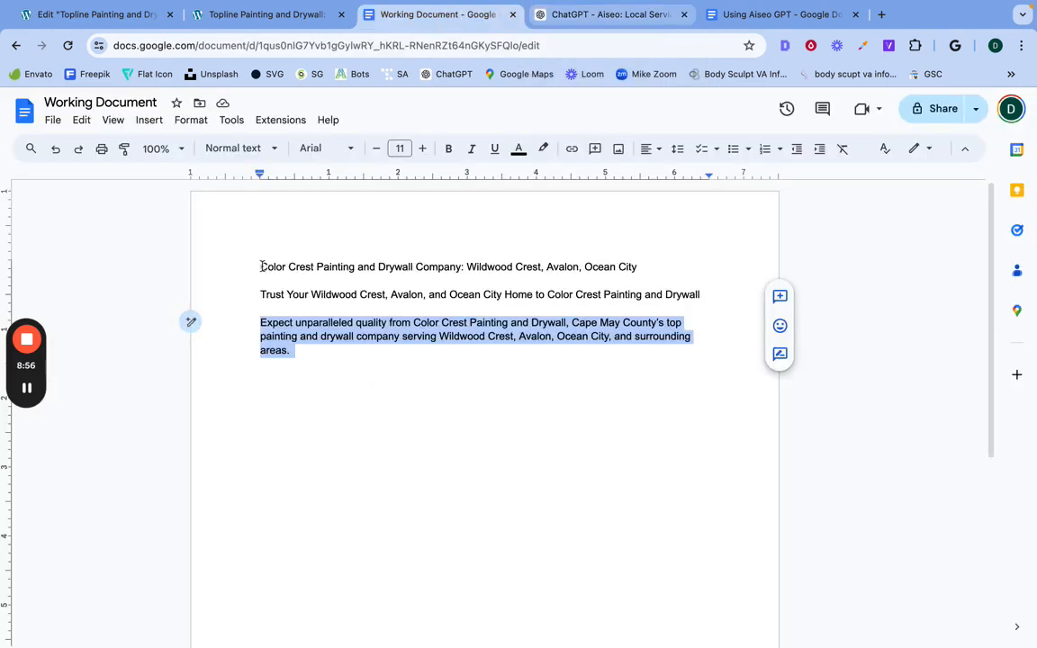
{"action": "left_click_drag", "start_coordinate": [261, 266], "coordinate": [319, 368]}
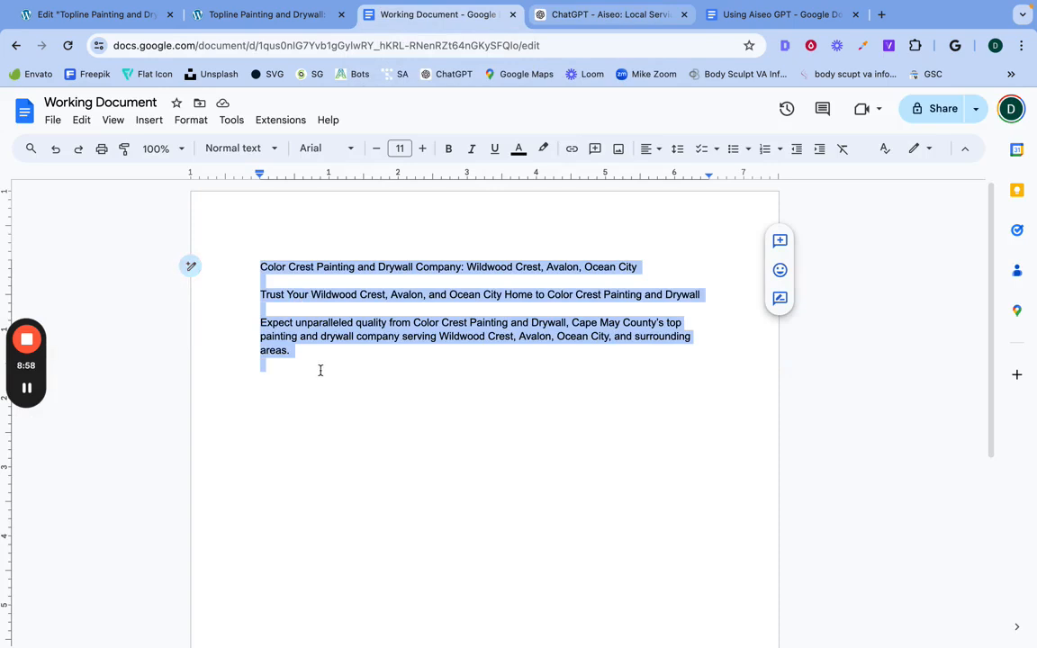
{"action": "key", "text": "BackSpace"}
{"action": "right_click", "coordinate": [262, 265]}
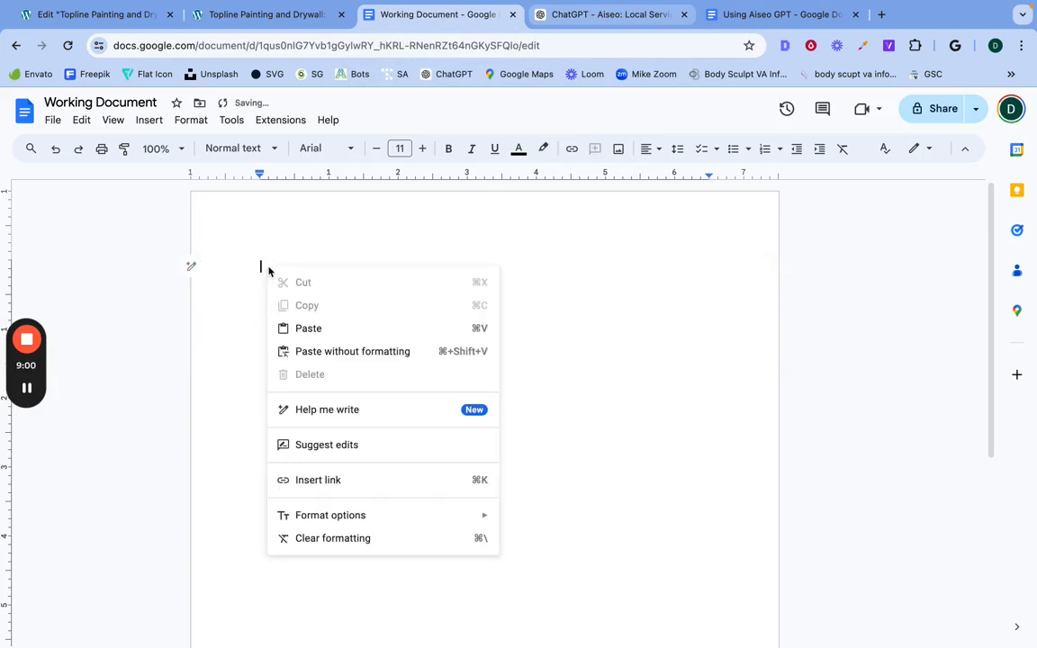
{"action": "left_click", "coordinate": [305, 353]}
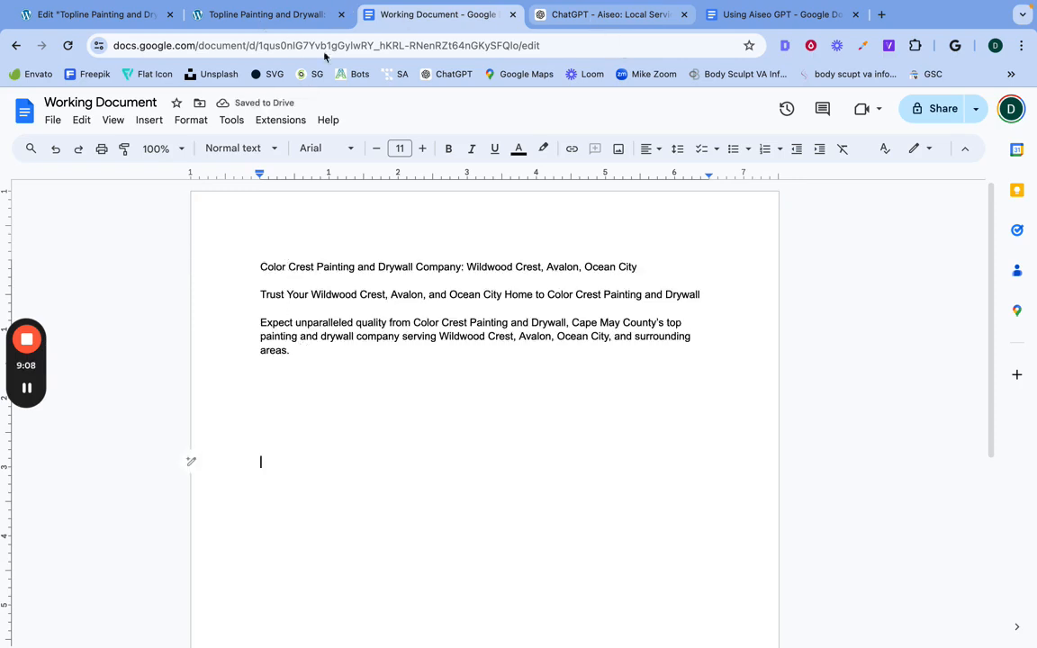
Step: Copy the section from "Why Topline Painting and Drywall?" through the last "Here's what sets us apart" item on the page preview
{"action": "left_click", "coordinate": [109, 17]}
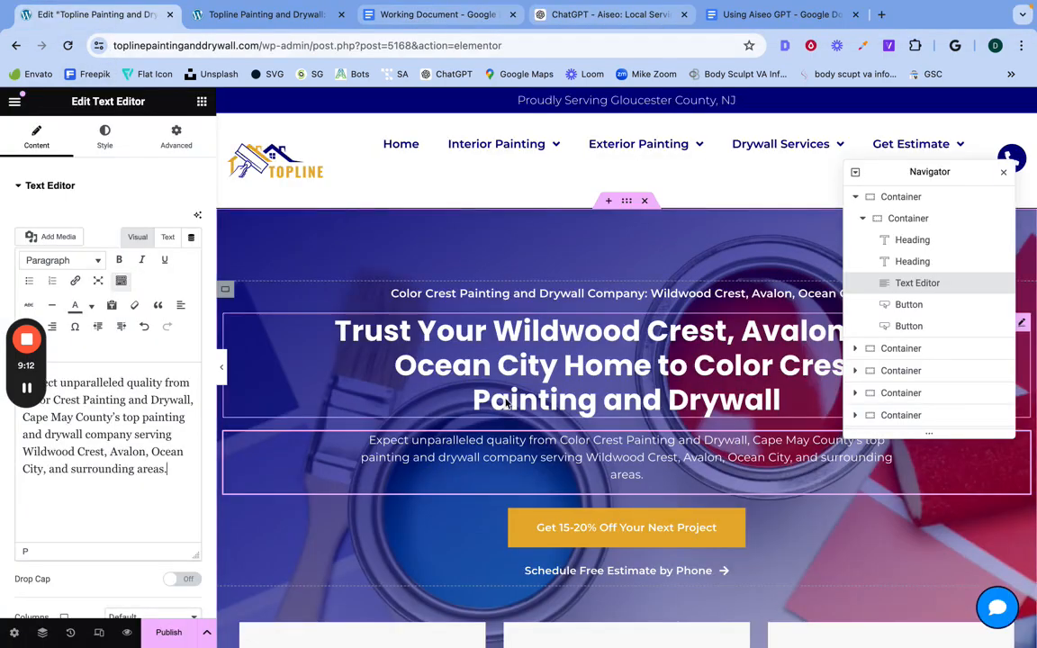
{"action": "scroll", "coordinate": [509, 491], "scroll_direction": "down", "scroll_amount": 3}
{"action": "scroll", "coordinate": [509, 491], "scroll_direction": "down", "scroll_amount": 8}
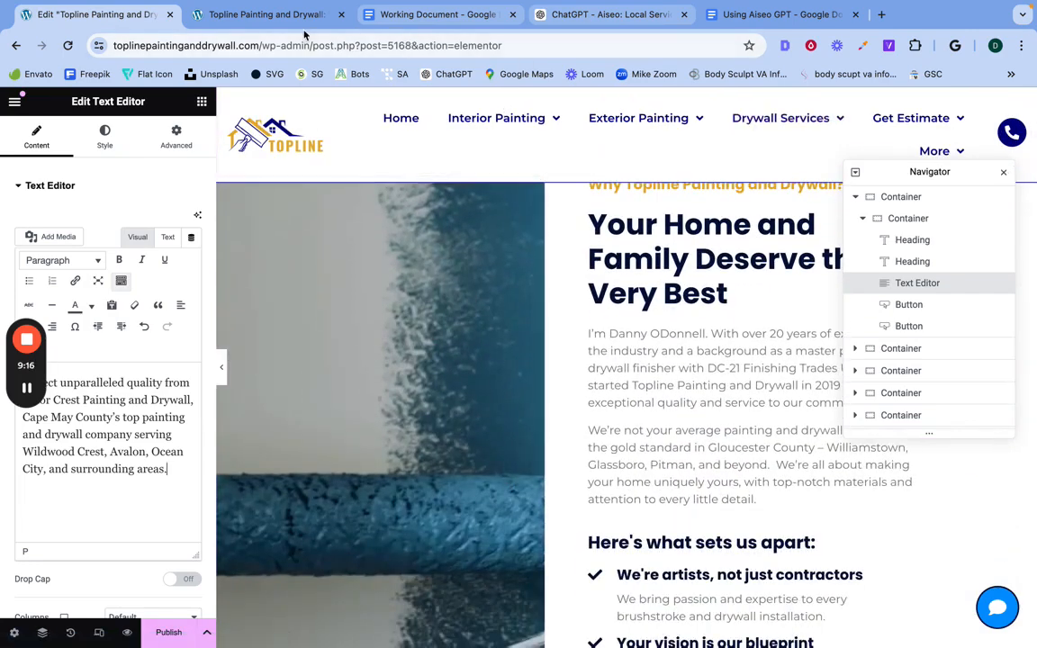
{"action": "left_click", "coordinate": [265, 14]}
{"action": "scroll", "coordinate": [452, 325], "scroll_direction": "down", "scroll_amount": 10}
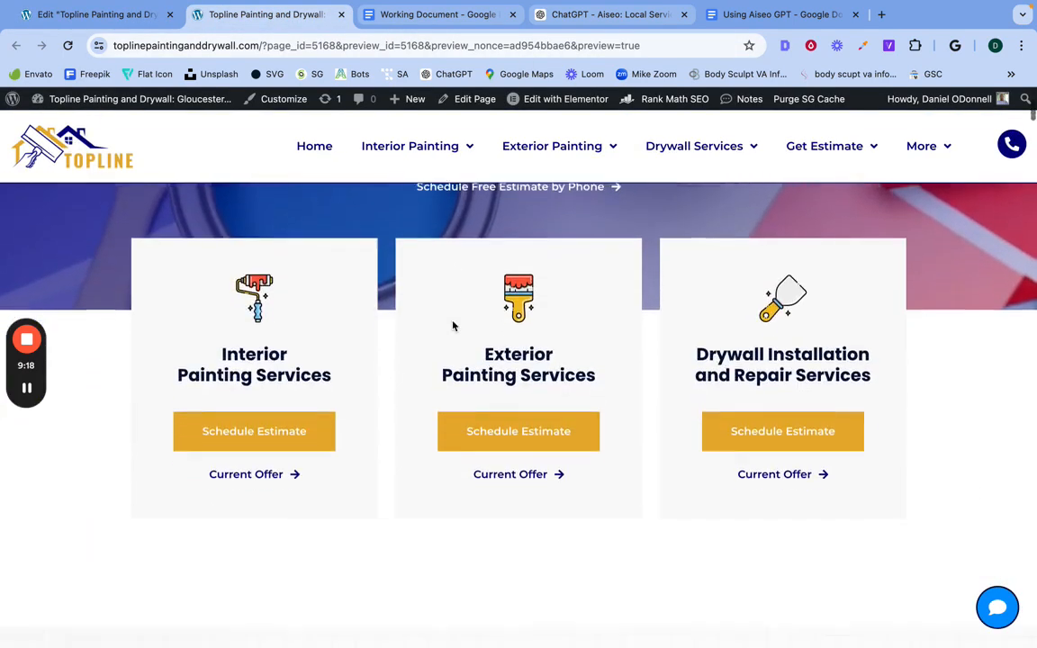
{"action": "scroll", "coordinate": [461, 302], "scroll_direction": "down", "scroll_amount": 2}
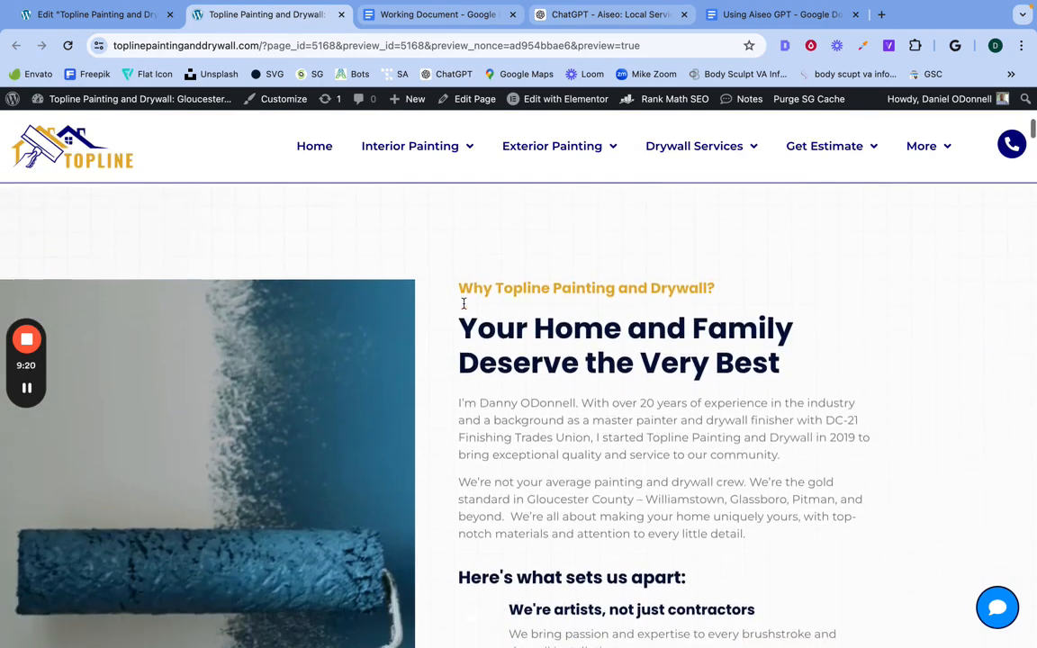
{"action": "mouse_move", "coordinate": [461, 236]}
{"action": "left_mouse_down"}
{"action": "mouse_move", "coordinate": [514, 370]}
{"action": "mouse_move", "coordinate": [519, 596]}
{"action": "mouse_move", "coordinate": [529, 635]}
{"action": "mouse_move", "coordinate": [576, 576]}
{"action": "mouse_move", "coordinate": [579, 550]}
{"action": "mouse_move", "coordinate": [661, 535]}
{"action": "mouse_move", "coordinate": [733, 541]}
{"action": "left_mouse_up"}
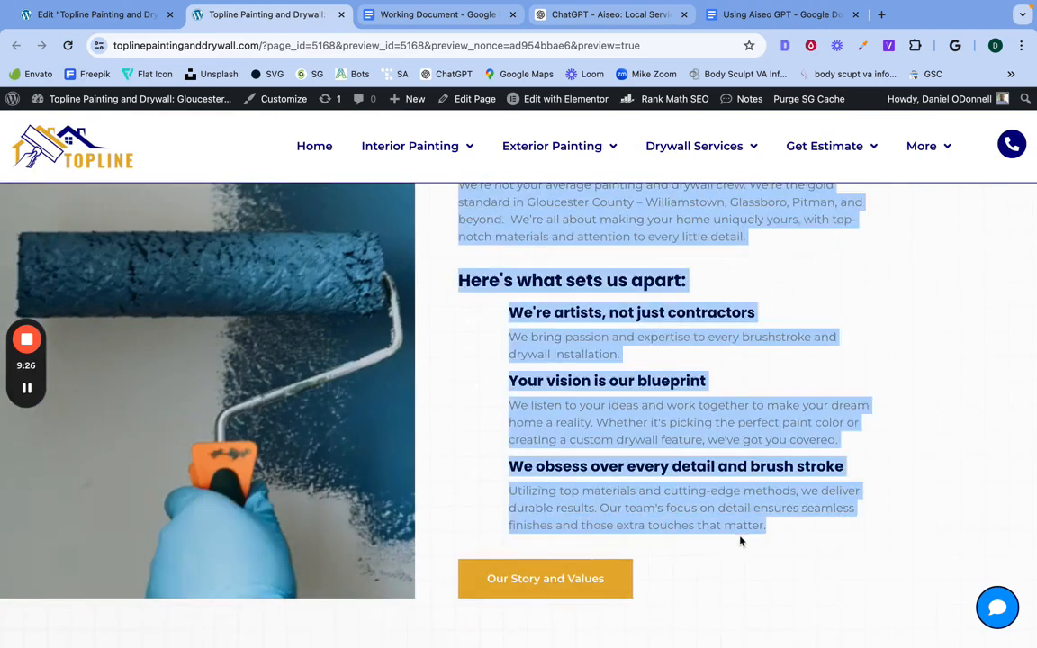
{"action": "right_click", "coordinate": [686, 494]}
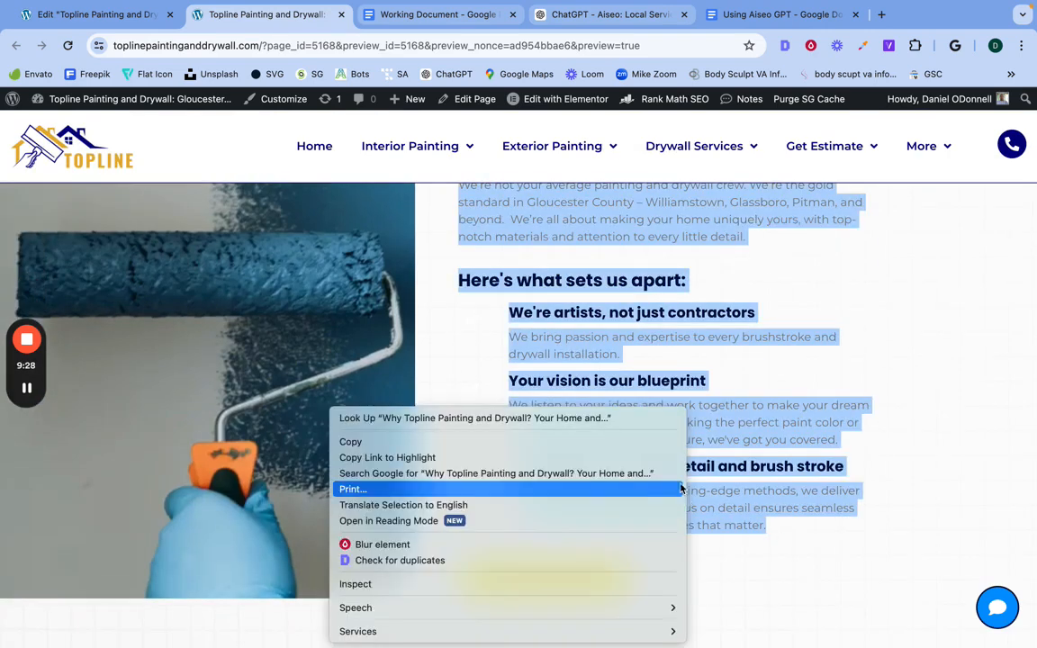
{"action": "left_click", "coordinate": [671, 441]}
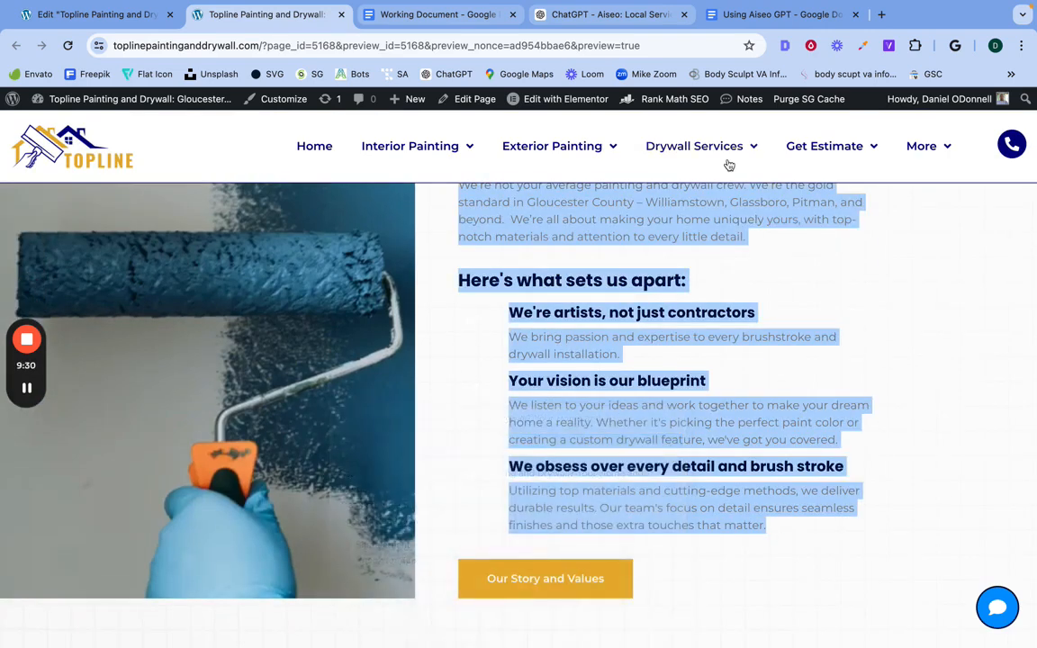
Step: Paste the copied section into a new message to the Aiseo GPT in ChatGPT
{"action": "left_click", "coordinate": [606, 16]}
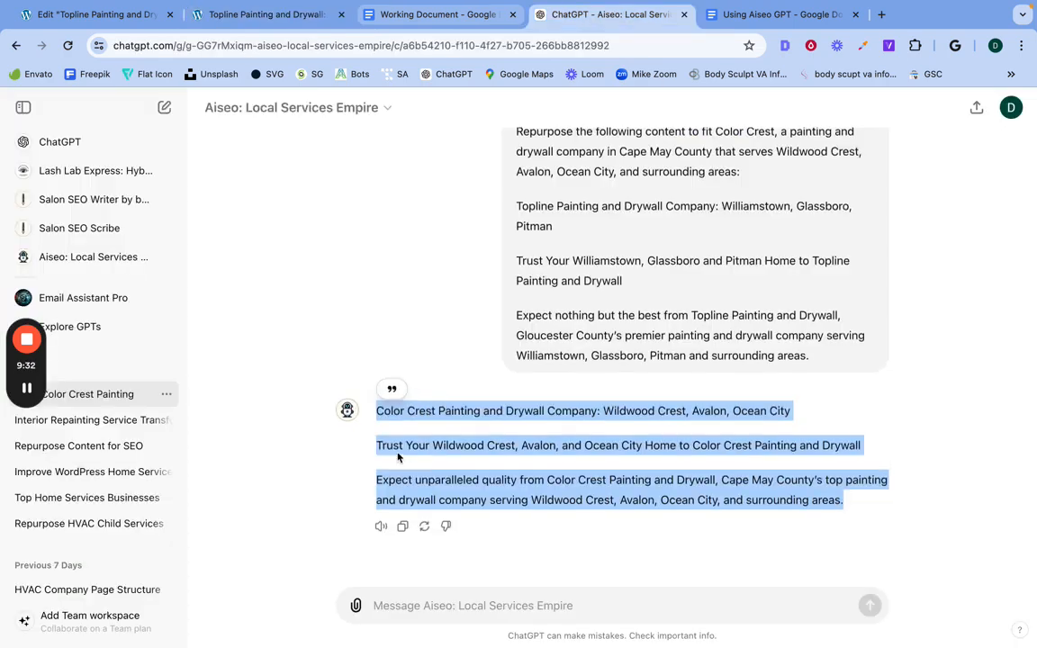
{"action": "left_click", "coordinate": [389, 604]}
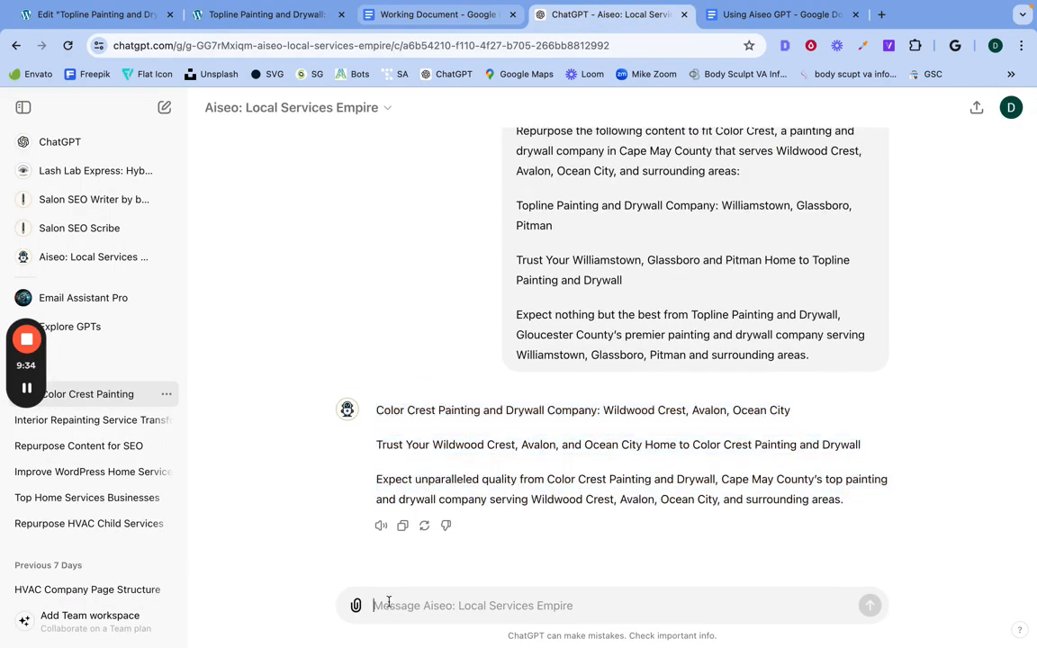
{"action": "right_click", "coordinate": [389, 603]}
{"action": "left_click", "coordinate": [423, 472]}
Step: Begin the Aiseo prompt above the pasted section with "Repurpose the following content to fit"
{"action": "scroll", "coordinate": [506, 601], "scroll_direction": "up", "scroll_amount": 5}
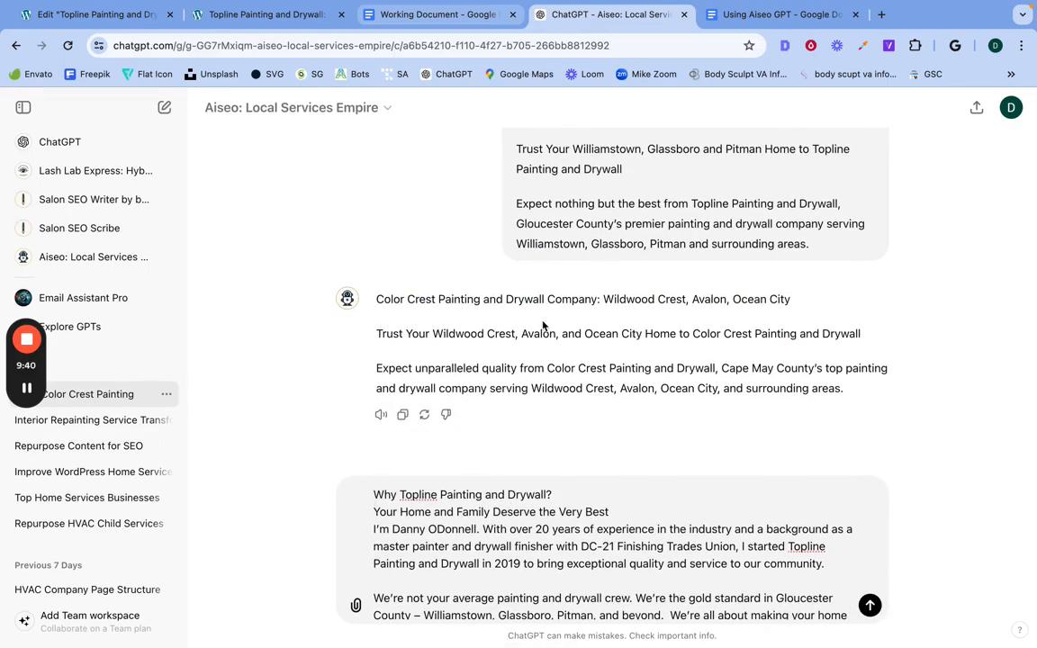
{"action": "scroll", "coordinate": [543, 326], "scroll_direction": "up", "scroll_amount": 3}
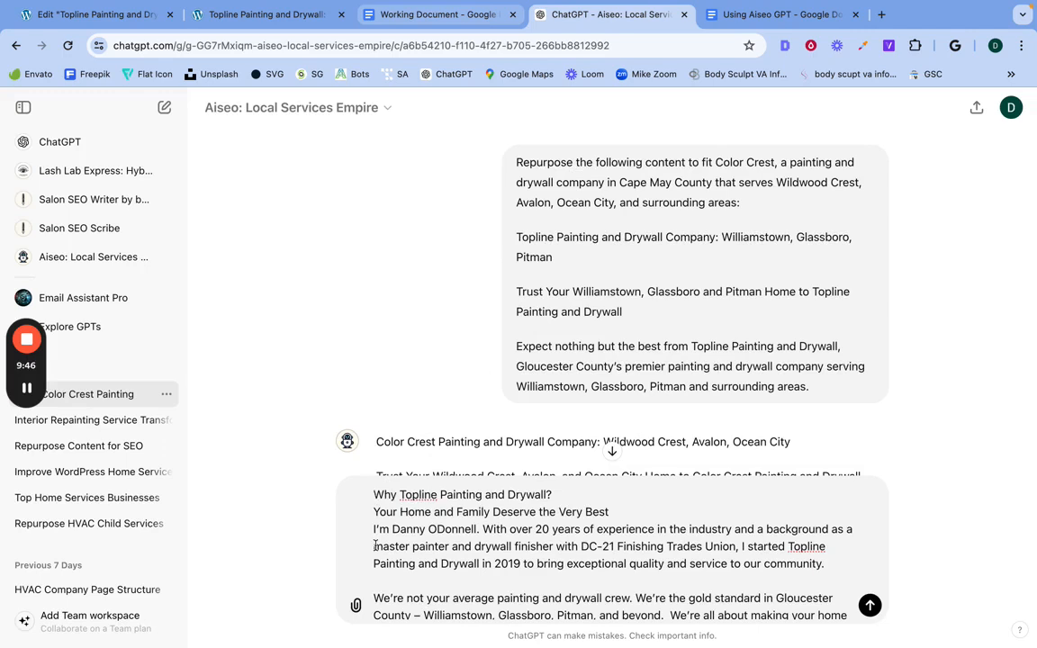
{"action": "scroll", "coordinate": [376, 530], "scroll_direction": "up", "scroll_amount": 2}
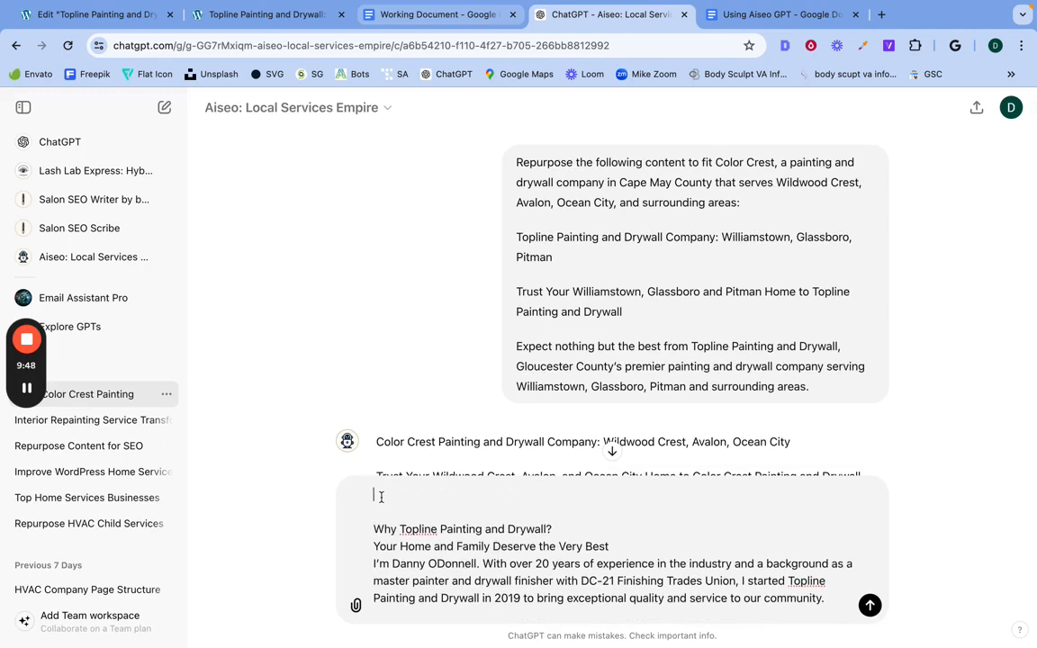
{"action": "type", "text": "Reep"}
{"action": "key", "text": "BackSpace"}
{"action": "key", "text": "BackSpace"}
{"action": "type", "text": "purpose the following content "}
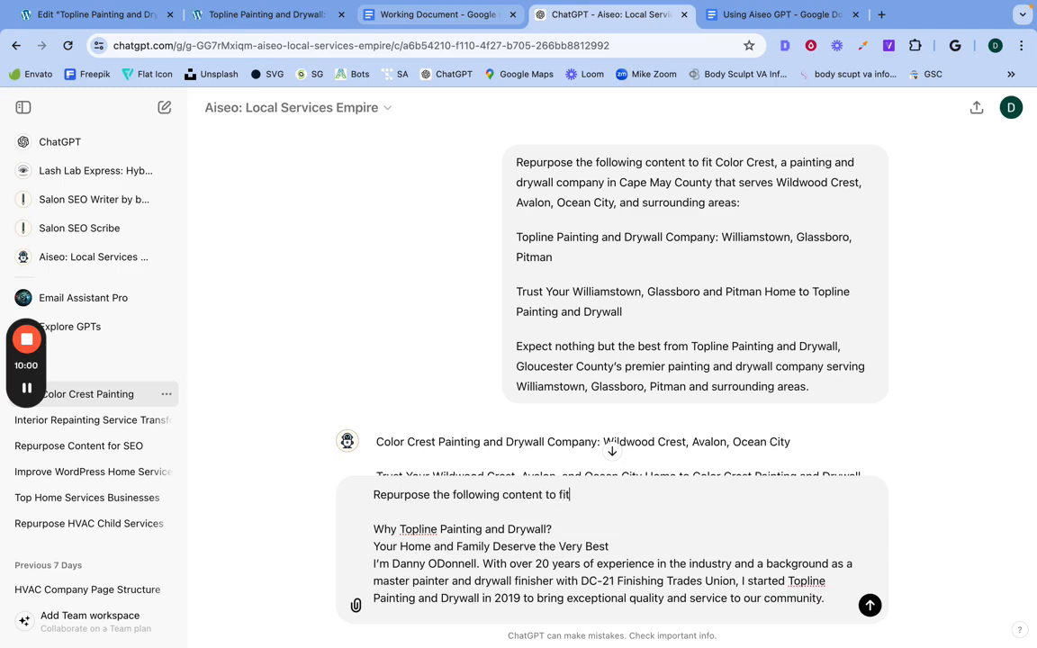
{"action": "type", "text": "to fit"}
Step: Check the HVAC example in the Using Aiseo GPT document and continue the prompt with "Comfort Systems, an HVAC Company"
{"action": "left_click", "coordinate": [752, 16]}
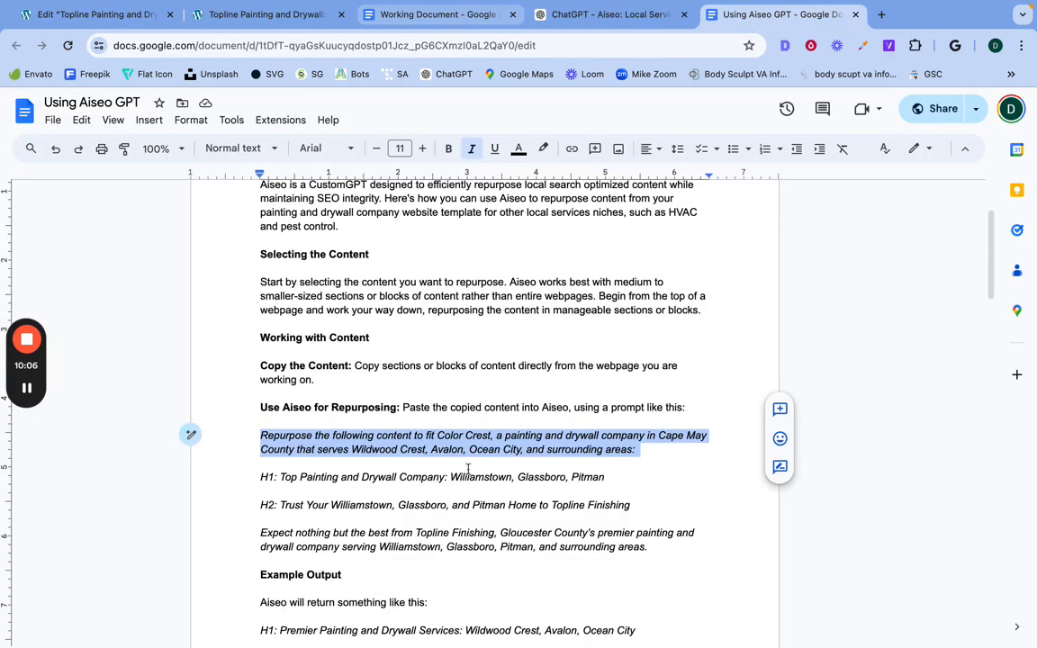
{"action": "scroll", "coordinate": [468, 468], "scroll_direction": "down", "scroll_amount": 10}
{"action": "scroll", "coordinate": [468, 469], "scroll_direction": "down", "scroll_amount": 3}
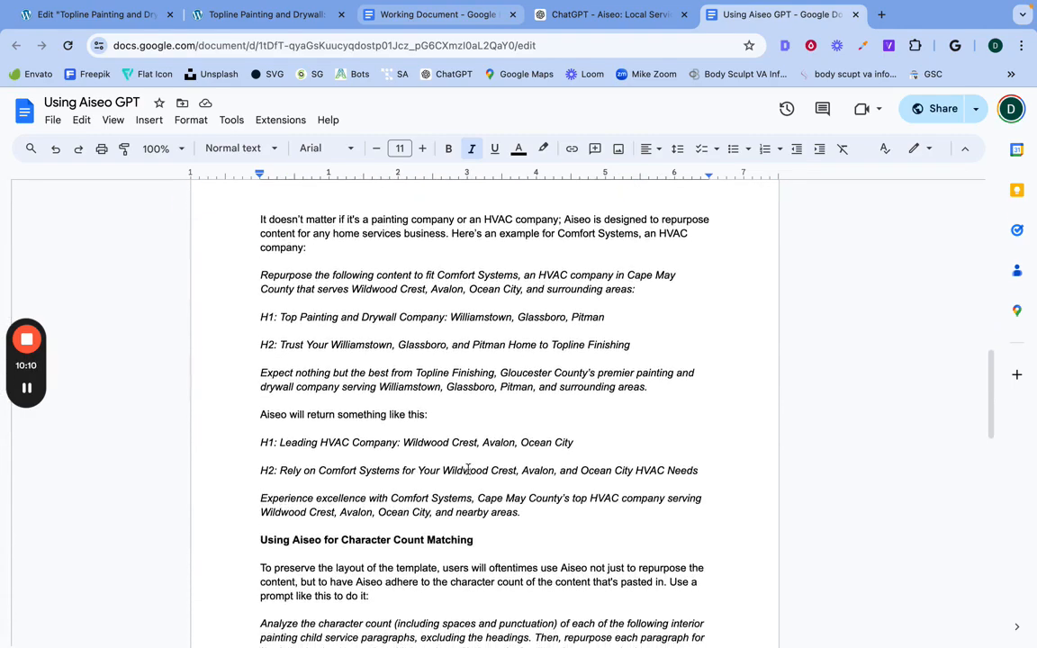
{"action": "left_click", "coordinate": [435, 18]}
{"action": "left_click", "coordinate": [540, 16]}
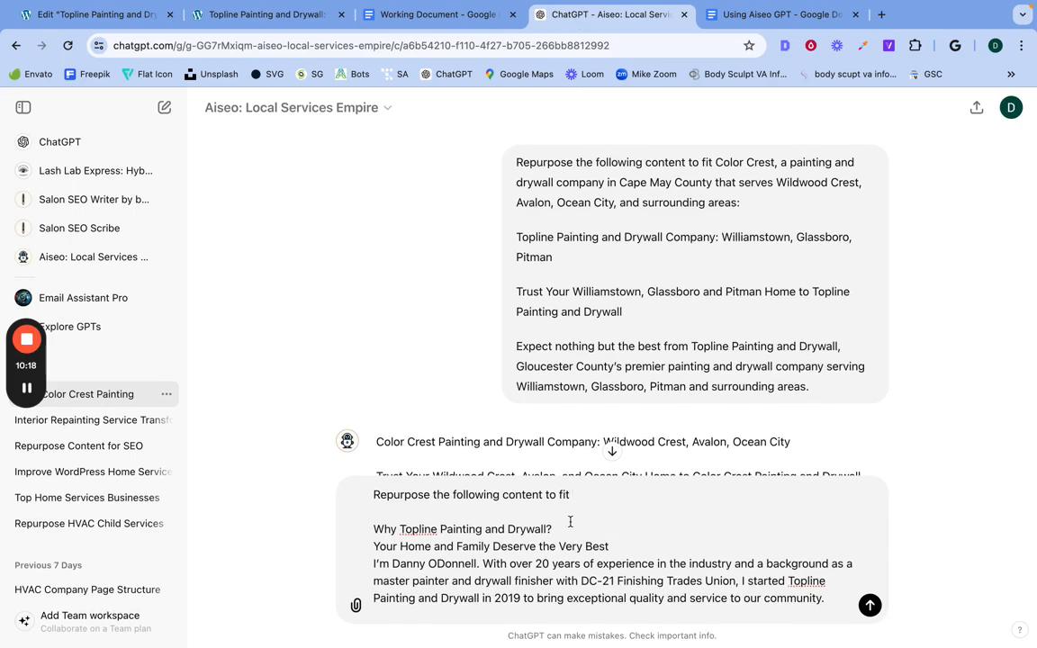
{"action": "type", "text": "omfort Systme"}
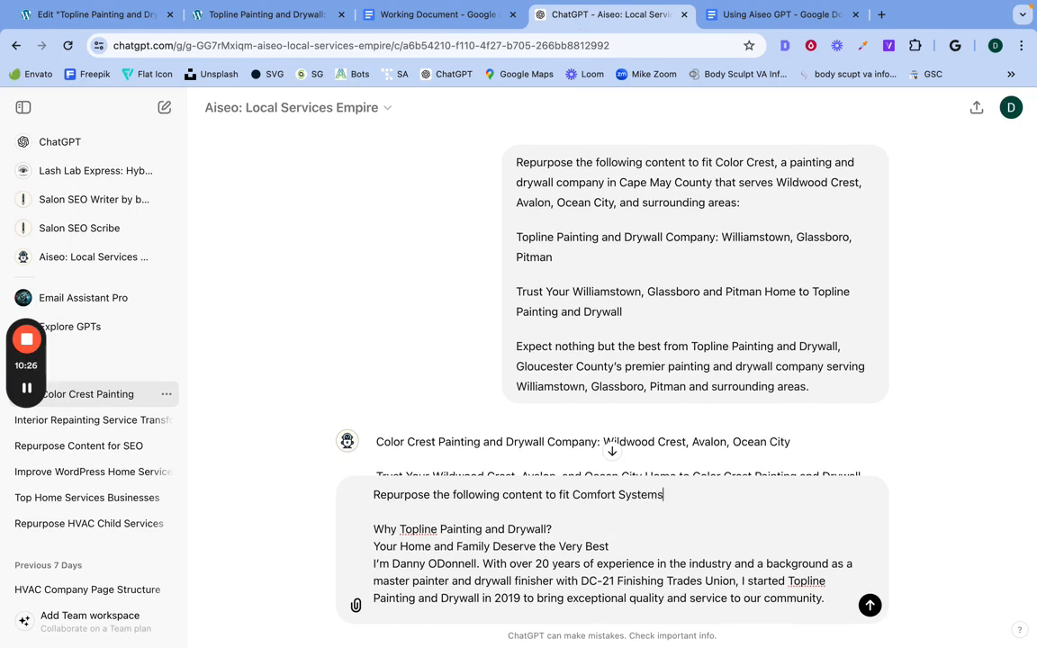
{"action": "type", "text": ", an HVAC Com"}
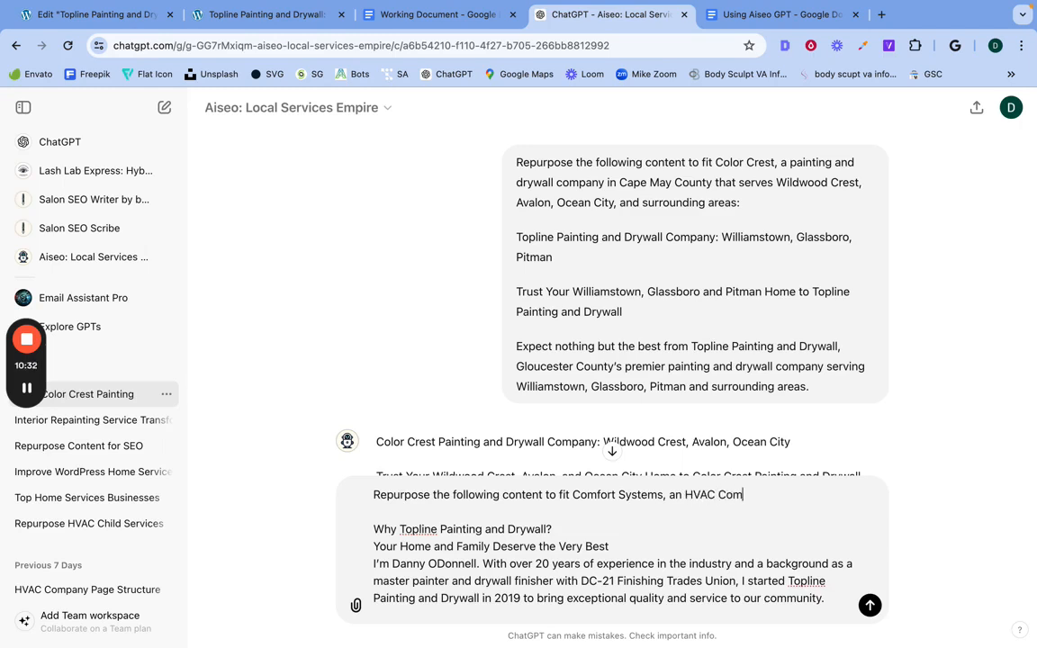
{"action": "type", "text": "panyu"}
Step: Add a sentence to the prompt giving the owner's full name
{"action": "type", "text": "name"}
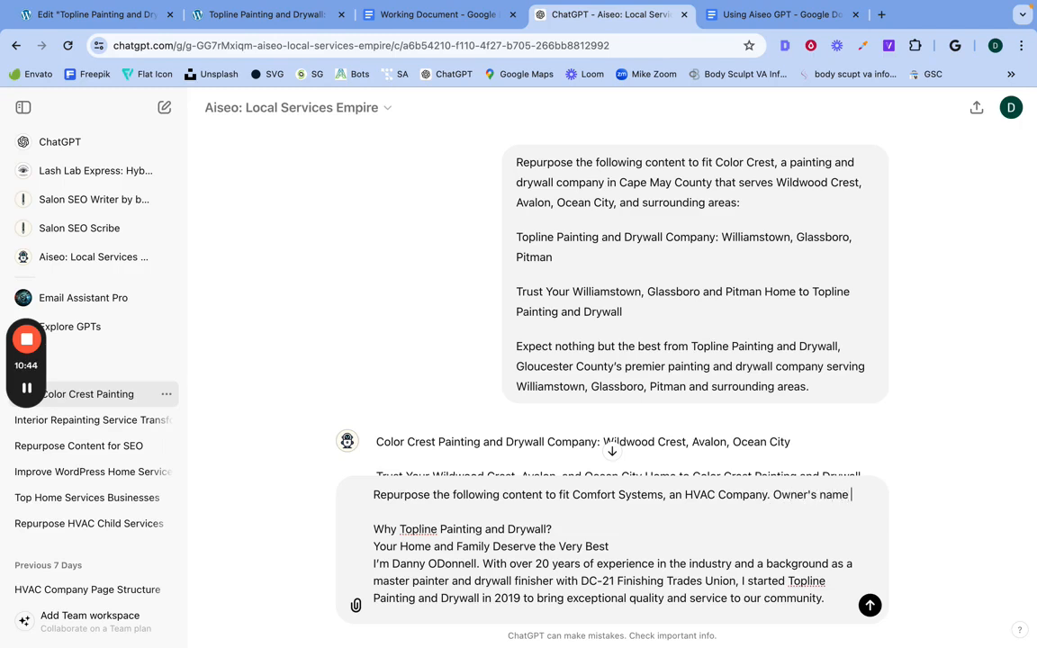
{"action": "type", "text": " is John Smi"}
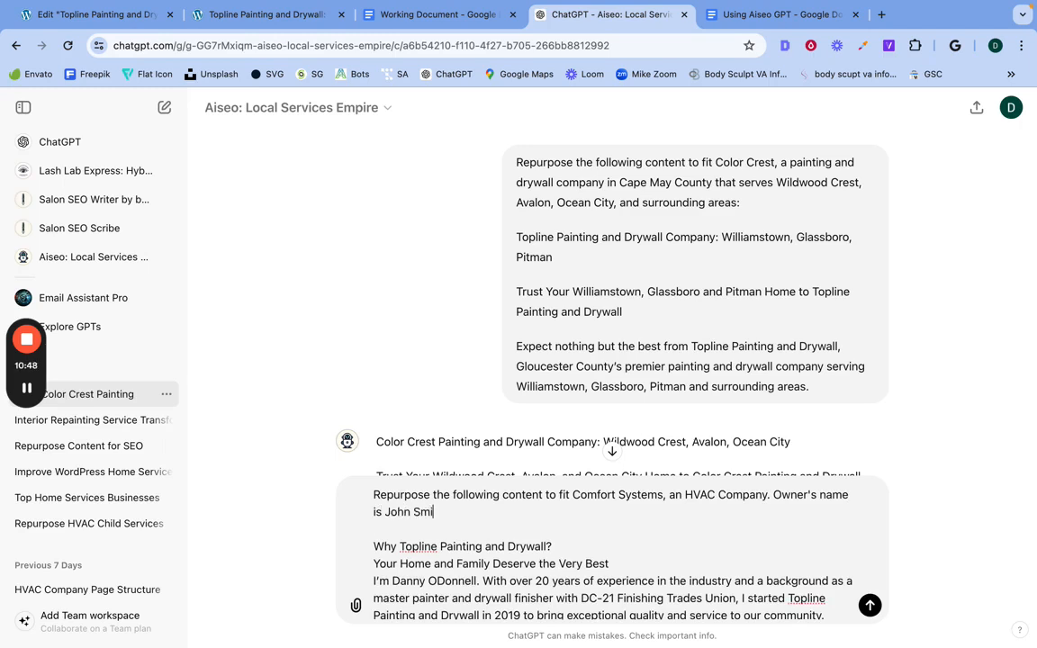
{"action": "type", "text": "th."}
Step: Review the Comfort Systems prompt and the pasted section below it, including the union and 2019 details, and send it to the Aiseo GPT
{"action": "scroll", "coordinate": [634, 550], "scroll_direction": "down", "scroll_amount": 10}
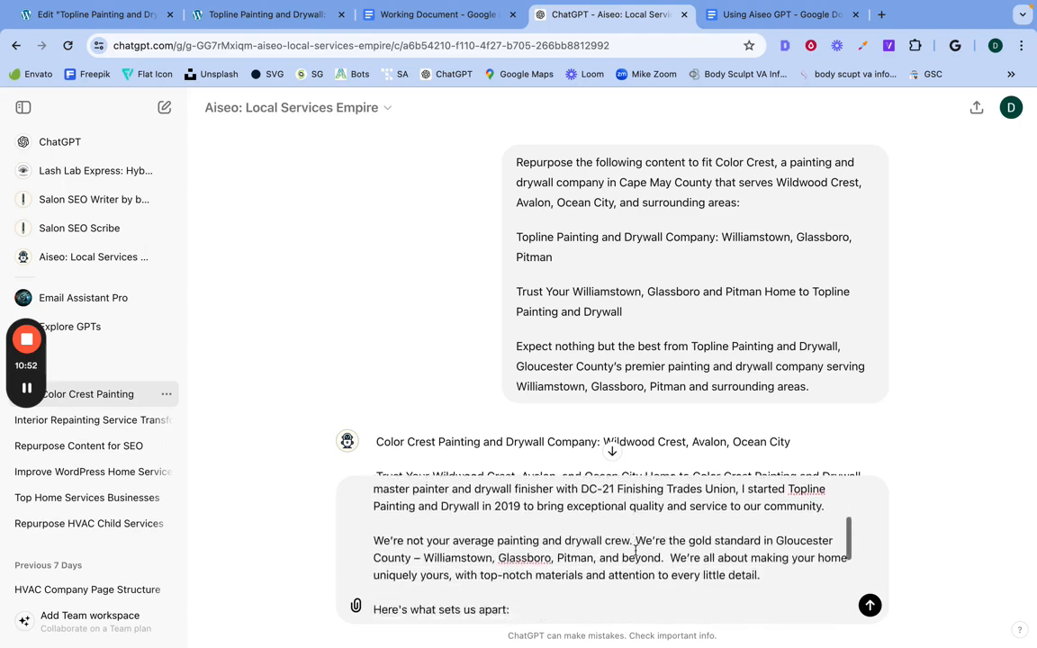
{"action": "scroll", "coordinate": [634, 550], "scroll_direction": "up", "scroll_amount": 10}
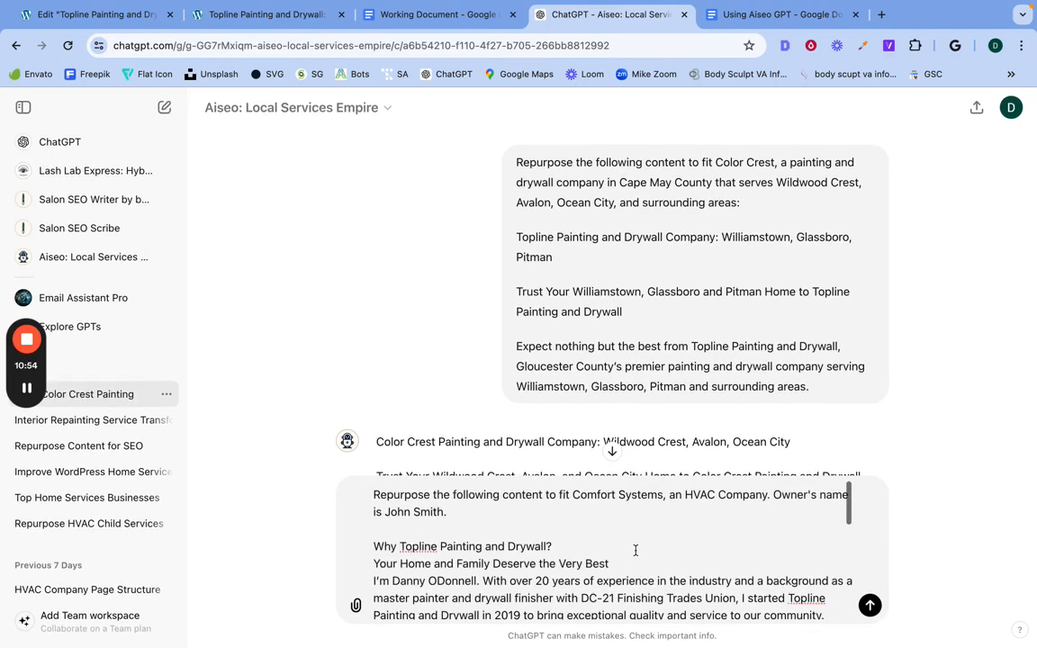
{"action": "triple_click", "coordinate": [582, 499]}
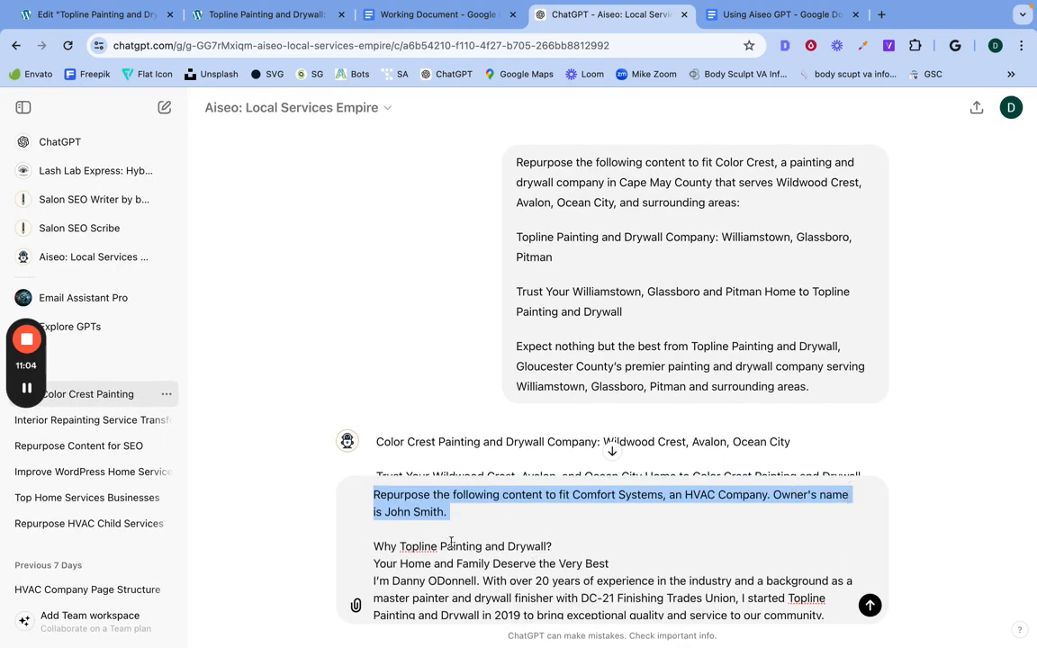
{"action": "scroll", "coordinate": [470, 574], "scroll_direction": "down", "scroll_amount": 2}
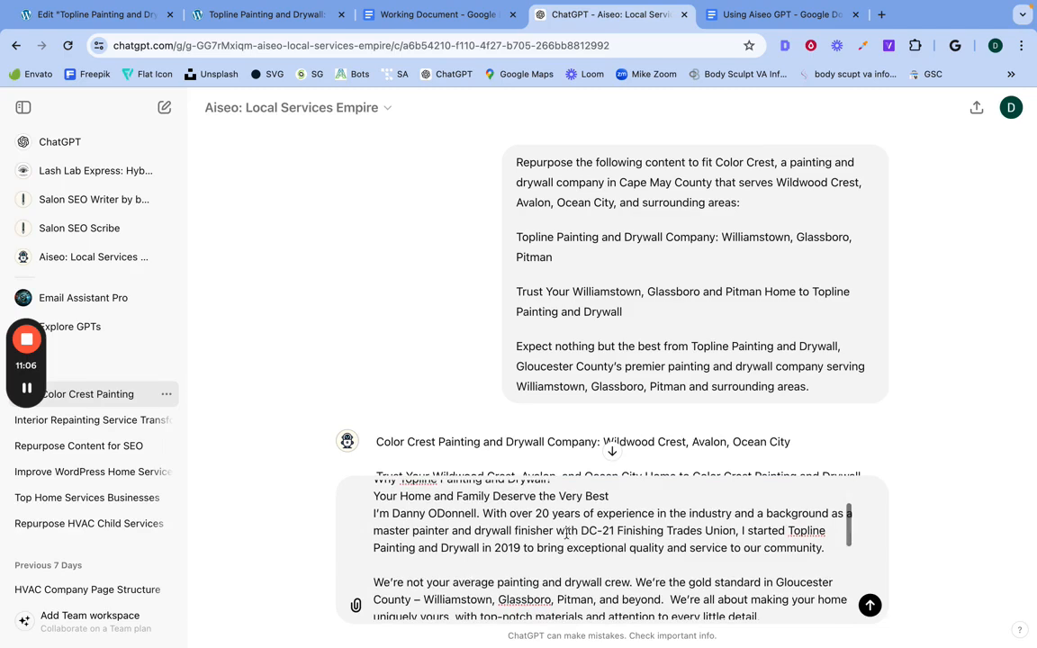
{"action": "left_click_drag", "start_coordinate": [583, 531], "coordinate": [678, 532]}
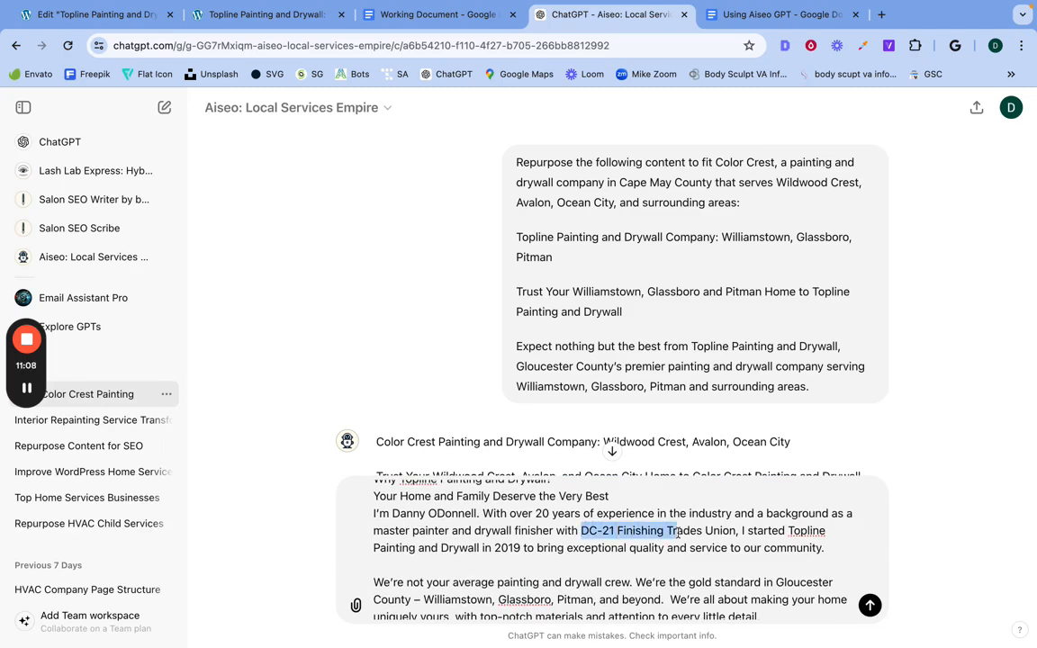
{"action": "double_click", "coordinate": [588, 549]}
{"action": "scroll", "coordinate": [587, 540], "scroll_direction": "down", "scroll_amount": 2}
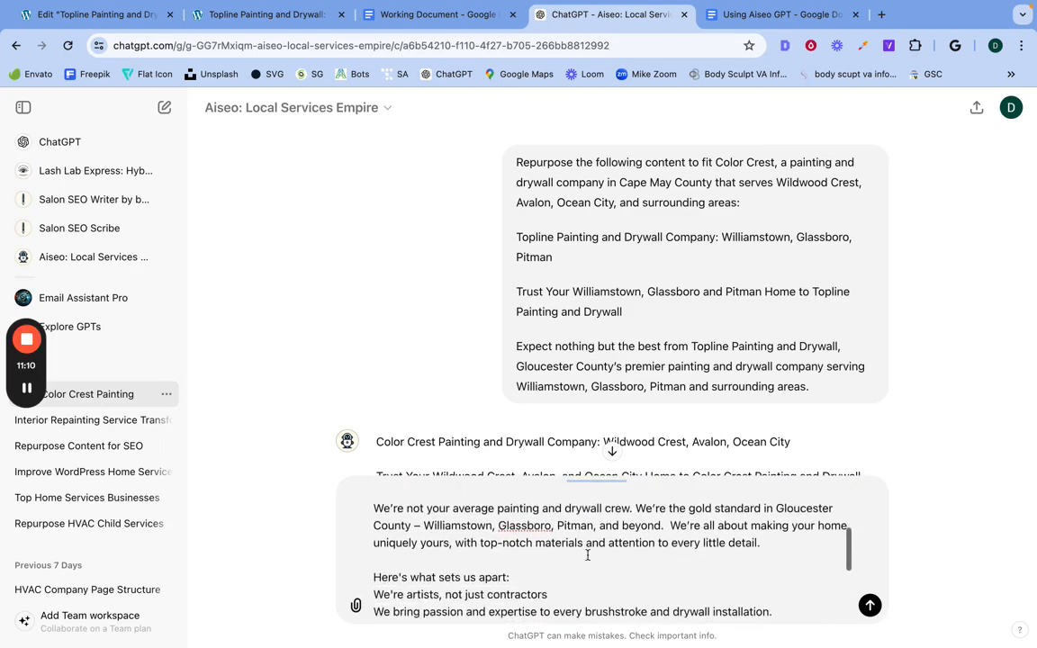
{"action": "scroll", "coordinate": [585, 535], "scroll_direction": "up", "scroll_amount": 2}
{"action": "scroll", "coordinate": [584, 540], "scroll_direction": "down", "scroll_amount": 5}
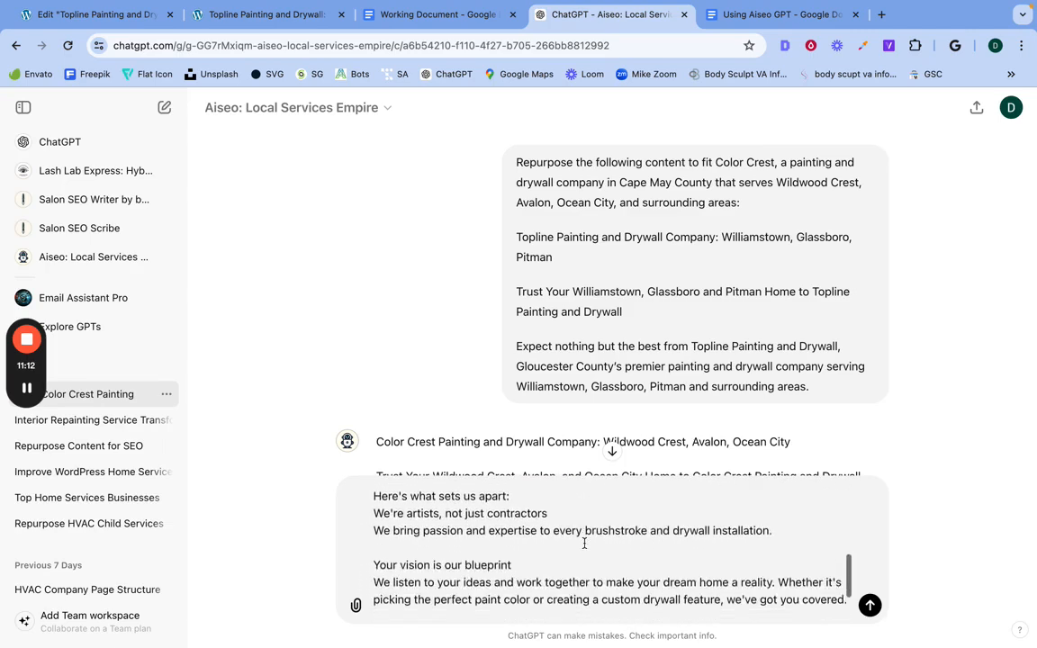
{"action": "left_click", "coordinate": [870, 606]}
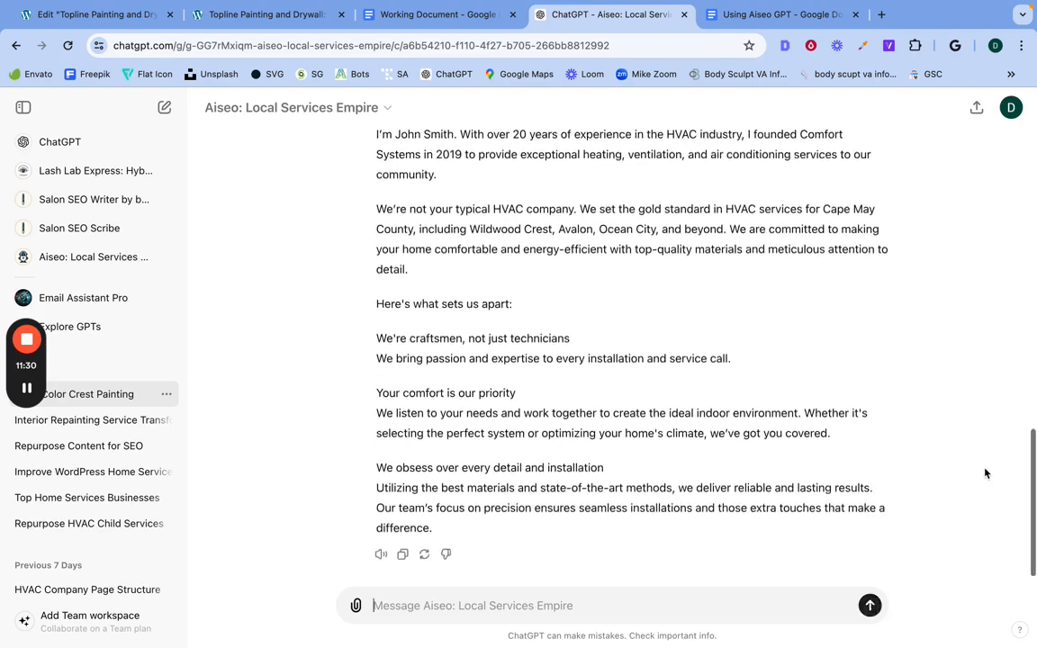
Step: Read through the rewritten Comfort Systems section, checking the introduction, the service-area paragraph and the three points under "Here's what sets us apart"
{"action": "scroll", "coordinate": [696, 495], "scroll_direction": "up", "scroll_amount": 5}
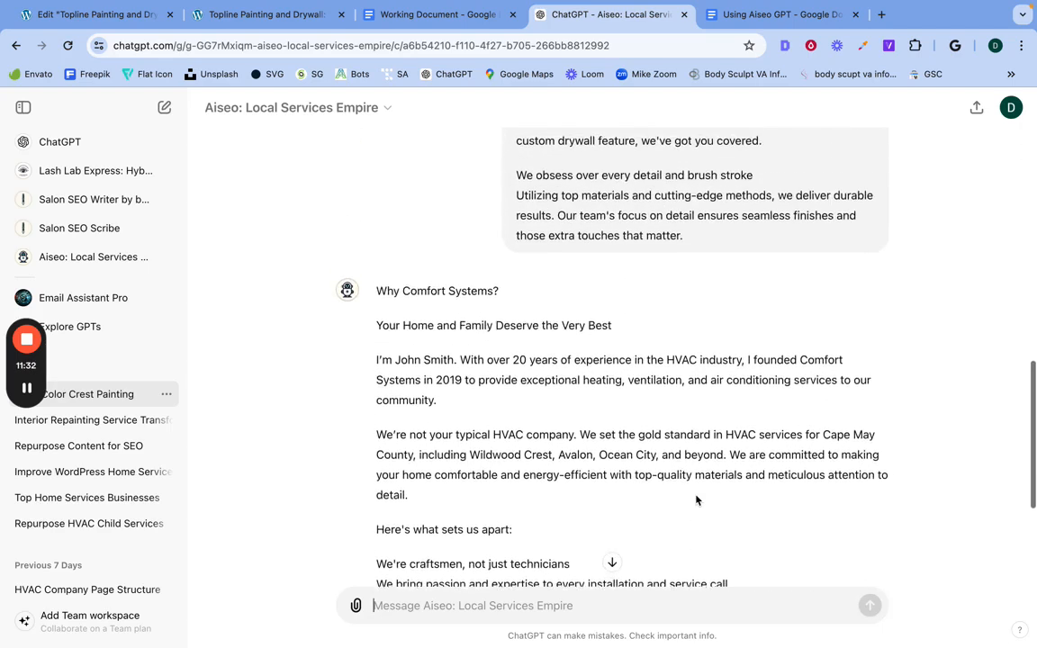
{"action": "scroll", "coordinate": [695, 499], "scroll_direction": "down", "scroll_amount": 2}
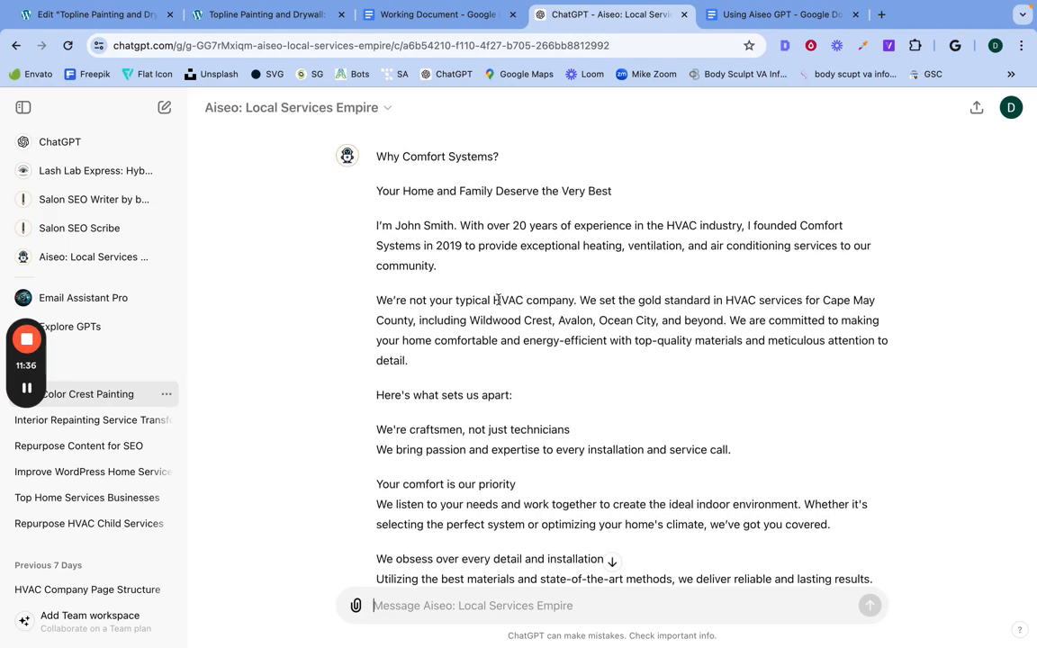
{"action": "scroll", "coordinate": [462, 393], "scroll_direction": "down", "scroll_amount": 3}
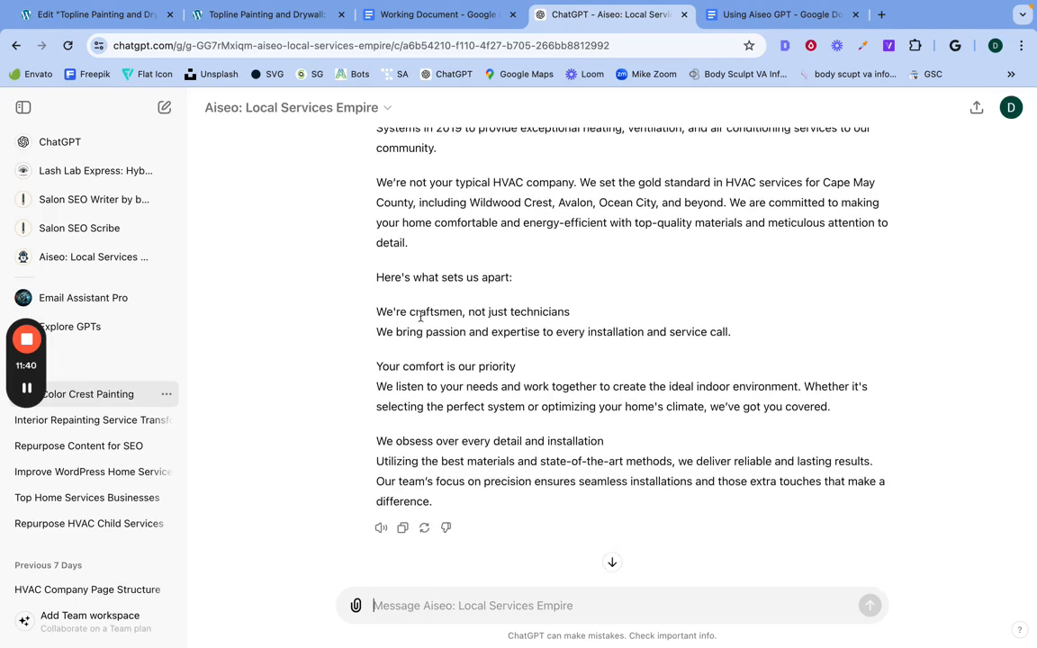
{"action": "triple_click", "coordinate": [413, 310]}
{"action": "double_click", "coordinate": [412, 333]}
{"action": "triple_click", "coordinate": [432, 403]}
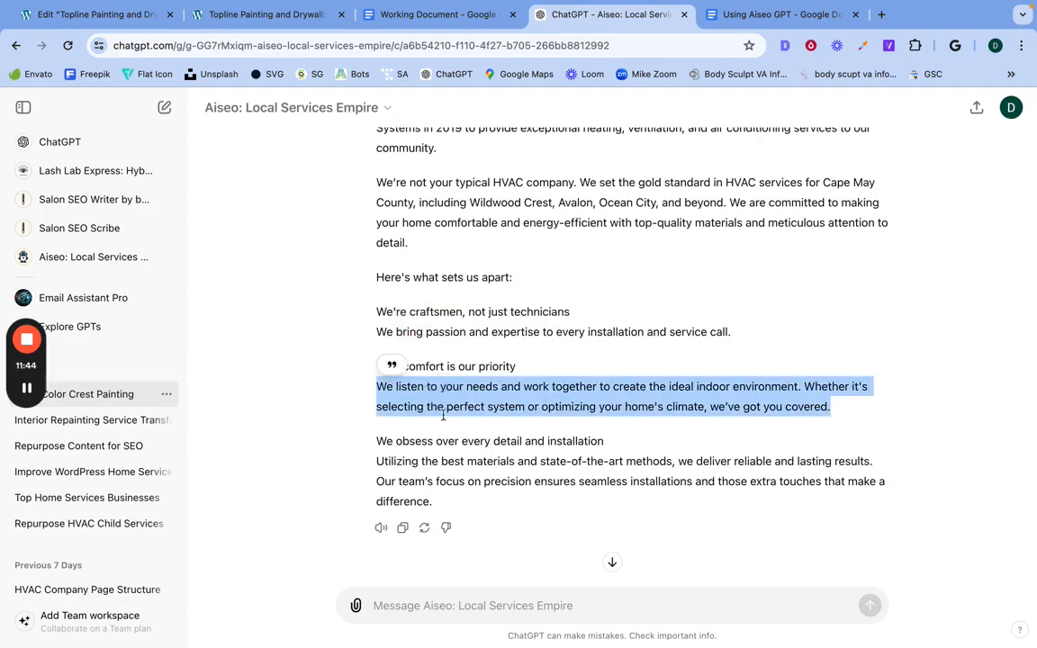
{"action": "left_click", "coordinate": [444, 465]}
{"action": "triple_click", "coordinate": [444, 466]}
{"action": "scroll", "coordinate": [444, 465], "scroll_direction": "up", "scroll_amount": 5}
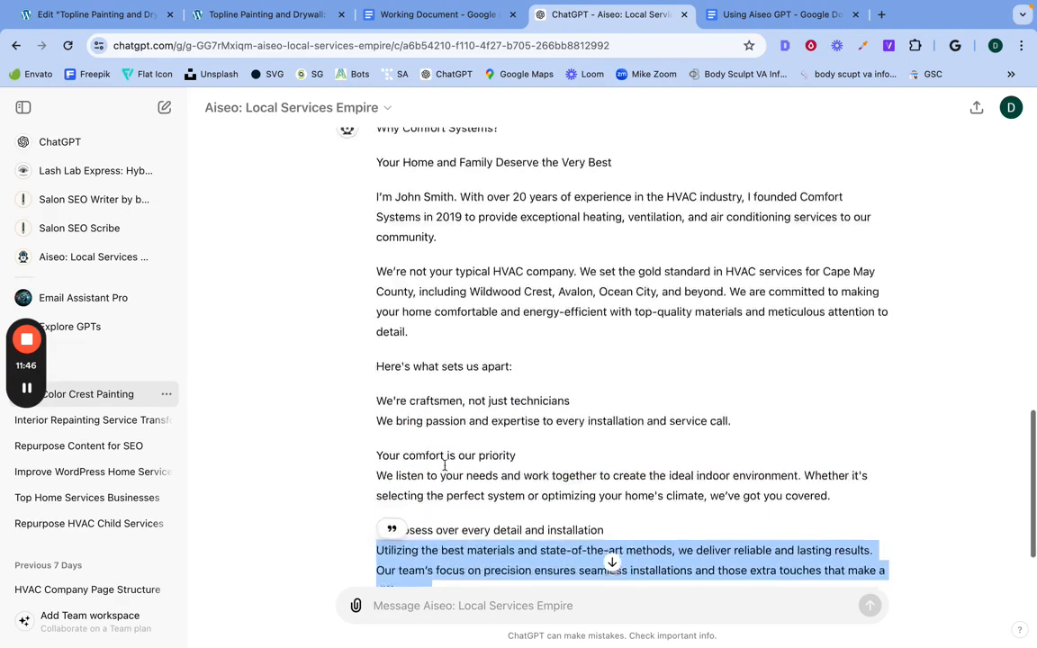
{"action": "scroll", "coordinate": [444, 465], "scroll_direction": "down", "scroll_amount": 2}
{"action": "scroll", "coordinate": [445, 470], "scroll_direction": "up", "scroll_amount": 1}
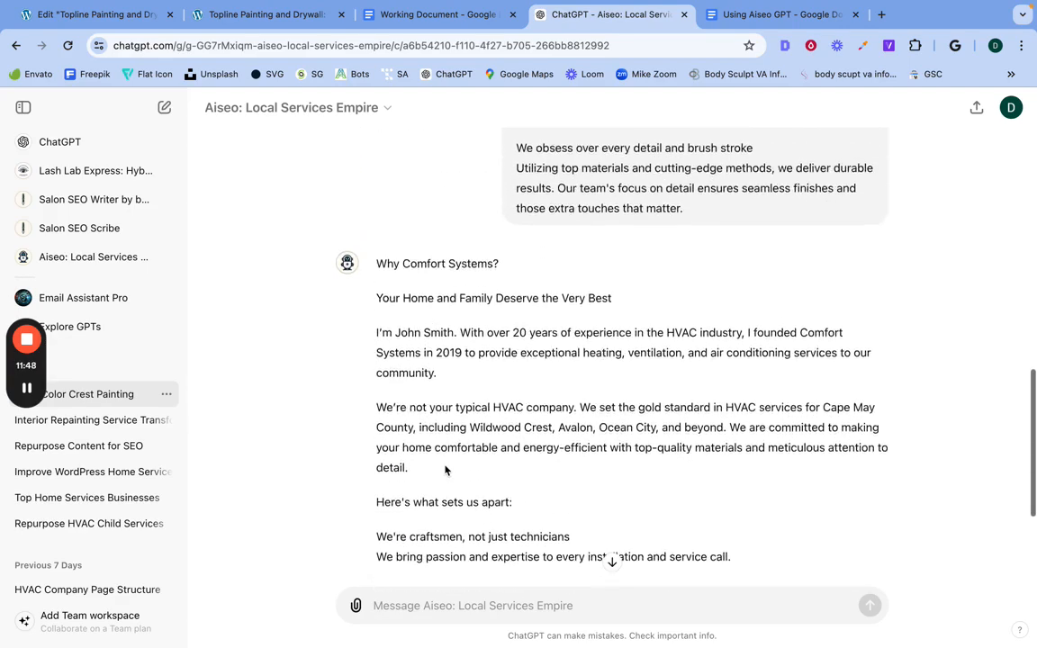
Step: Switch to the Topline page preview and compare its hero and "Why Topline Painting and Drywall?" section with the rewritten copy
{"action": "left_click", "coordinate": [266, 14]}
{"action": "scroll", "coordinate": [370, 369], "scroll_direction": "down", "scroll_amount": 10}
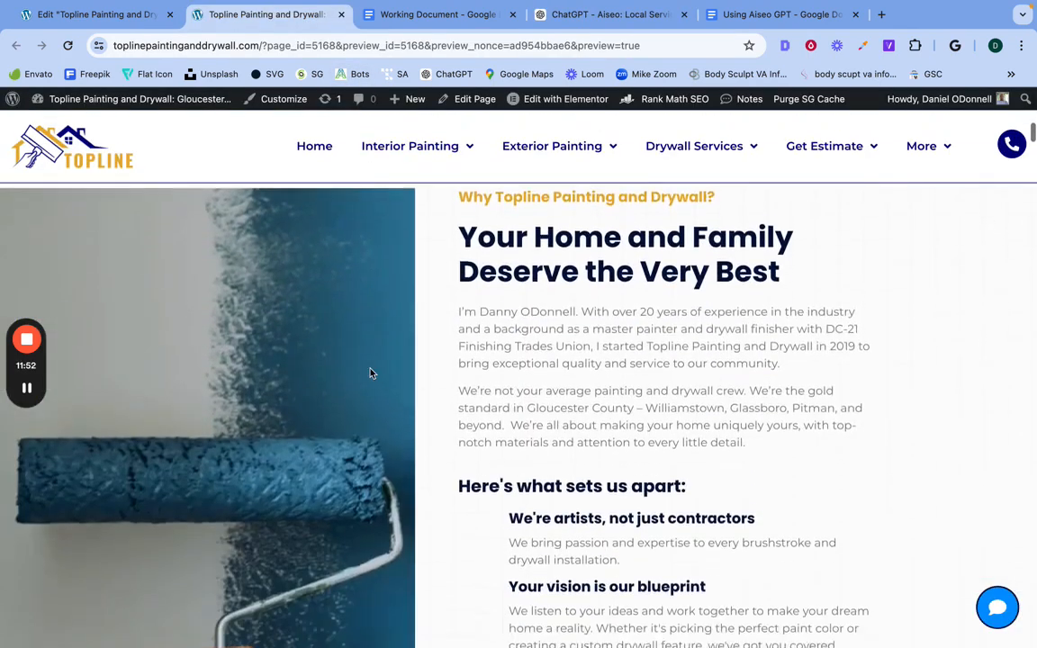
{"action": "scroll", "coordinate": [479, 420], "scroll_direction": "down", "scroll_amount": 3}
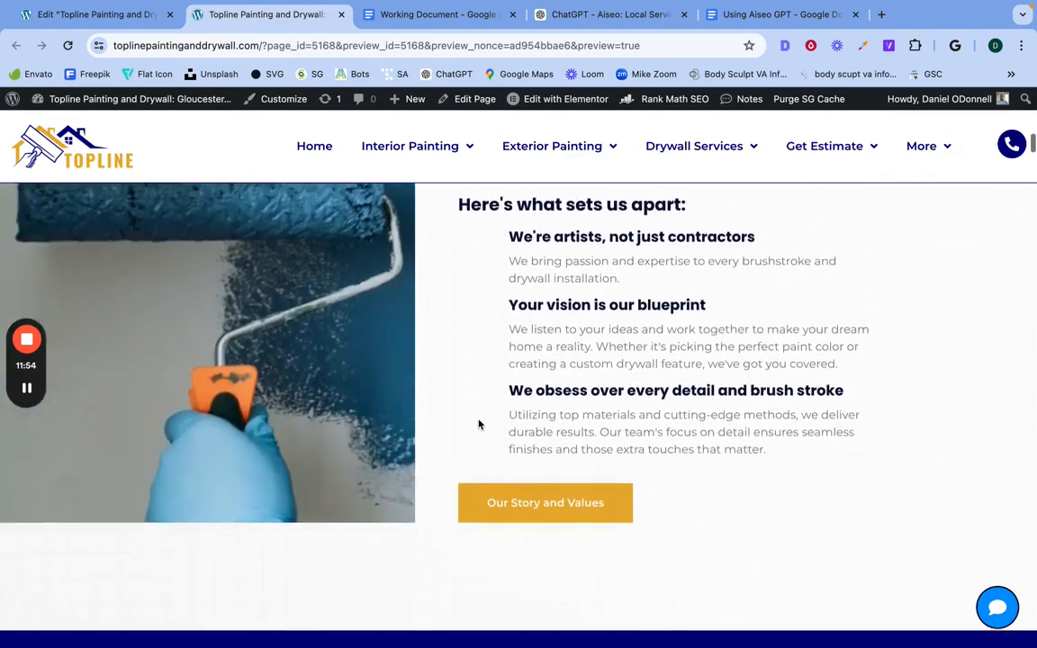
{"action": "scroll", "coordinate": [479, 425], "scroll_direction": "up", "scroll_amount": 6}
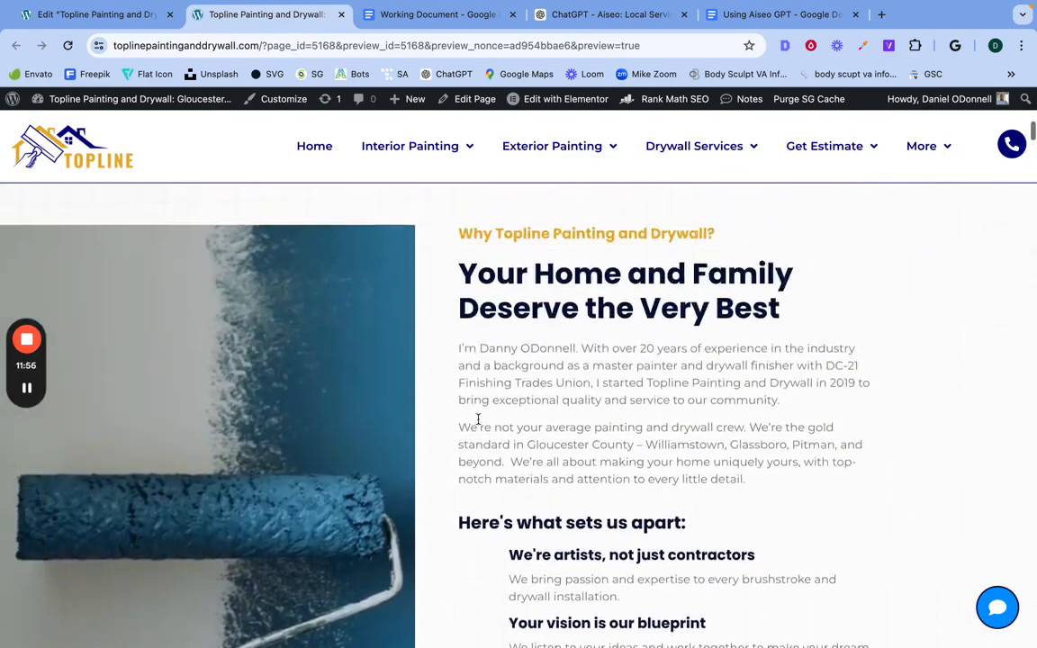
{"action": "scroll", "coordinate": [478, 419], "scroll_direction": "up", "scroll_amount": 8}
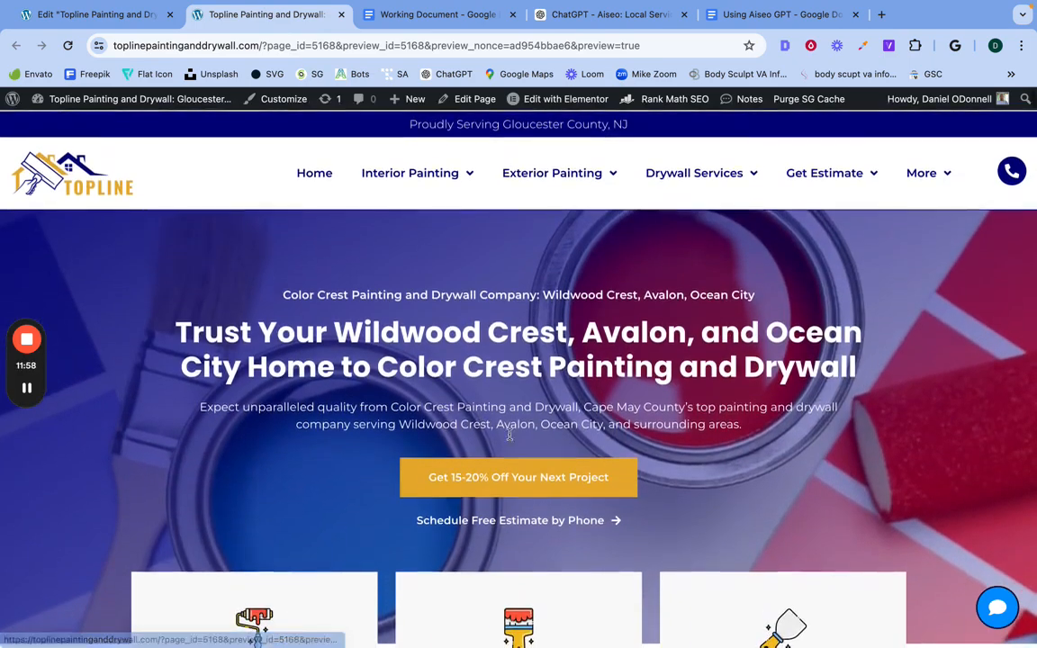
{"action": "scroll", "coordinate": [514, 446], "scroll_direction": "down", "scroll_amount": 3}
{"action": "scroll", "coordinate": [514, 447], "scroll_direction": "down", "scroll_amount": 12}
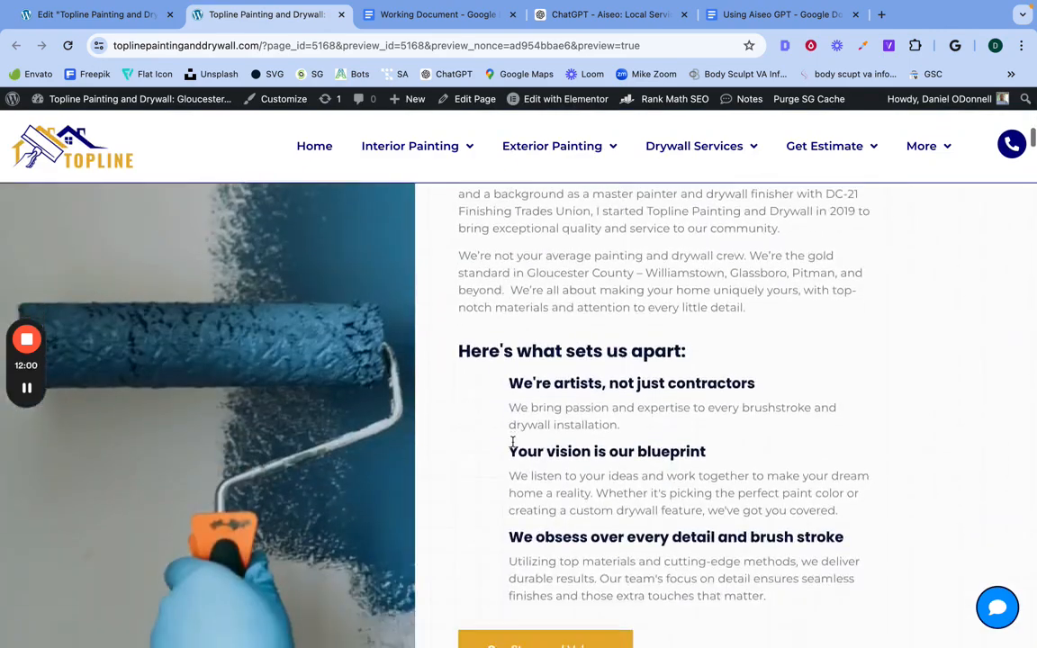
{"action": "scroll", "coordinate": [513, 443], "scroll_direction": "up", "scroll_amount": 3}
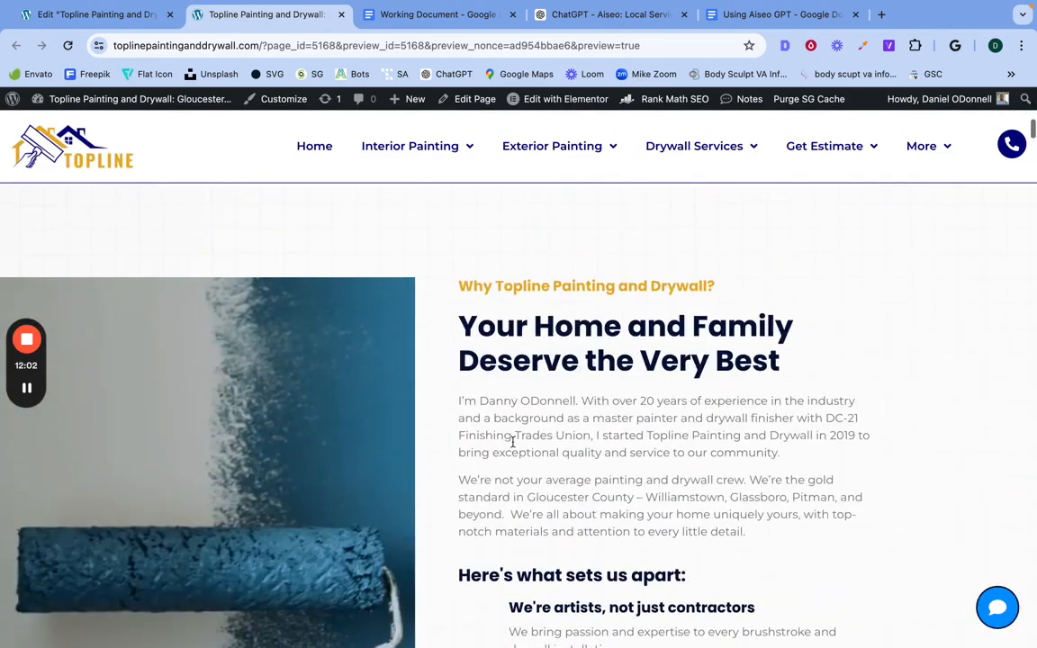
Step: Highlight the "Why Topline Painting and Drywall?" section on the preview to examine the text block used as the prompt's source
{"action": "left_click_drag", "start_coordinate": [505, 375], "coordinate": [551, 640]}
{"action": "left_click", "coordinate": [551, 585]}
{"action": "scroll", "coordinate": [679, 485], "scroll_direction": "up", "scroll_amount": 20}
{"action": "scroll", "coordinate": [679, 488], "scroll_direction": "up", "scroll_amount": 10}
{"action": "scroll", "coordinate": [678, 488], "scroll_direction": "down", "scroll_amount": 8}
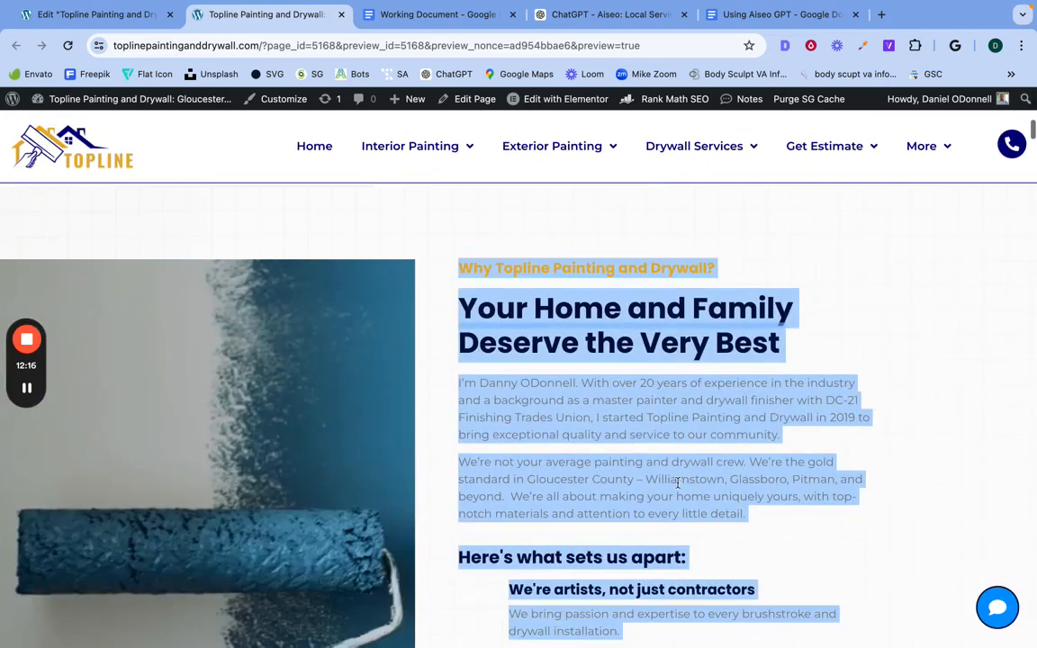
{"action": "left_click", "coordinate": [605, 417]}
{"action": "left_click_drag", "start_coordinate": [479, 282], "coordinate": [581, 590]}
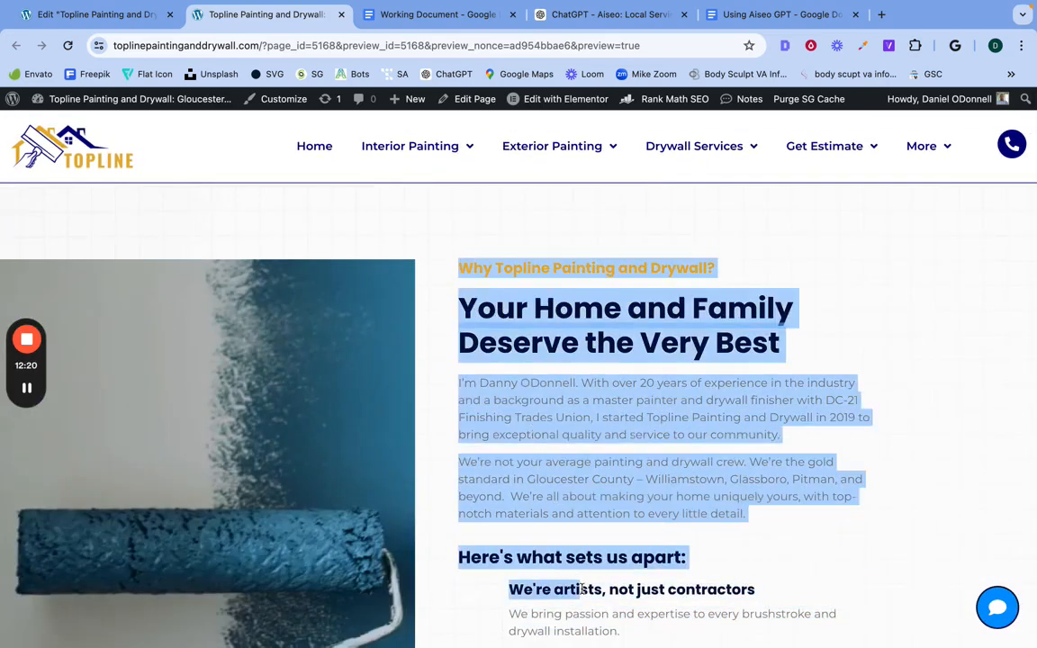
{"action": "scroll", "coordinate": [582, 590], "scroll_direction": "down", "scroll_amount": 5}
{"action": "scroll", "coordinate": [582, 590], "scroll_direction": "up", "scroll_amount": 2}
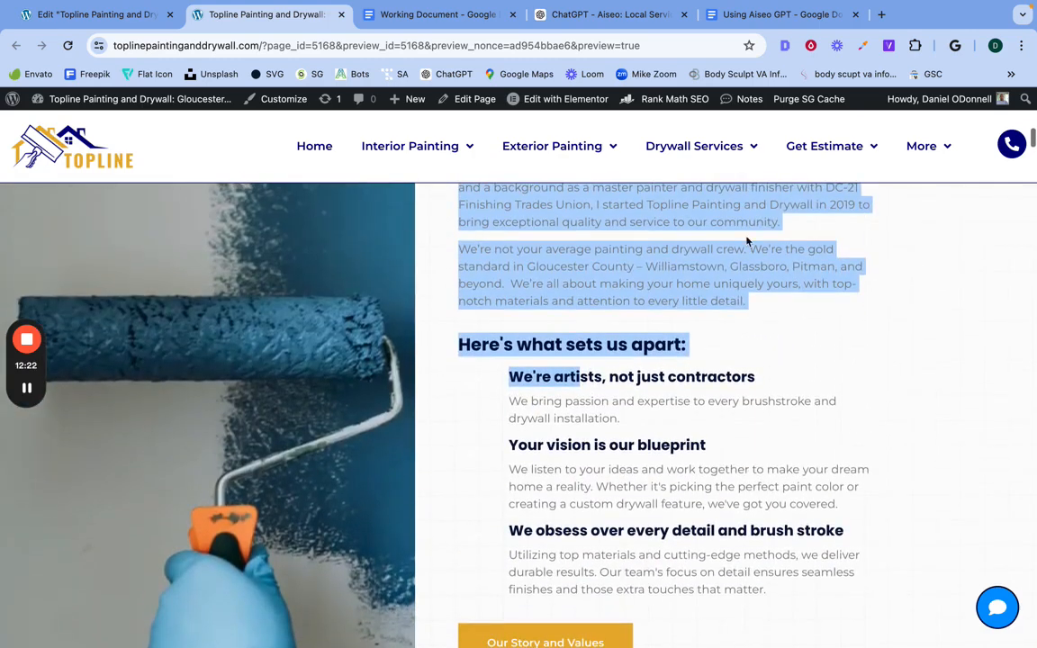
Step: Copy the complete Comfort Systems reply from ChatGPT and paste it into Working Document below the Color Crest text
{"action": "left_click", "coordinate": [439, 13]}
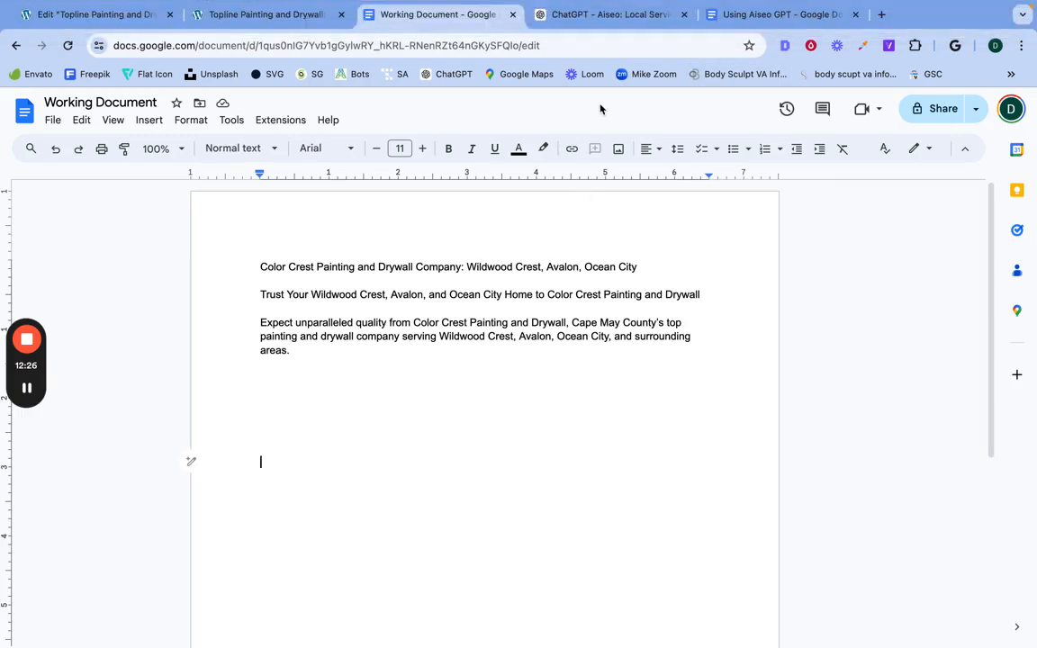
{"action": "left_click", "coordinate": [594, 16]}
{"action": "scroll", "coordinate": [423, 405], "scroll_direction": "down", "scroll_amount": 3}
{"action": "scroll", "coordinate": [402, 308], "scroll_direction": "up", "scroll_amount": 3}
{"action": "left_click_drag", "start_coordinate": [376, 256], "coordinate": [494, 500]}
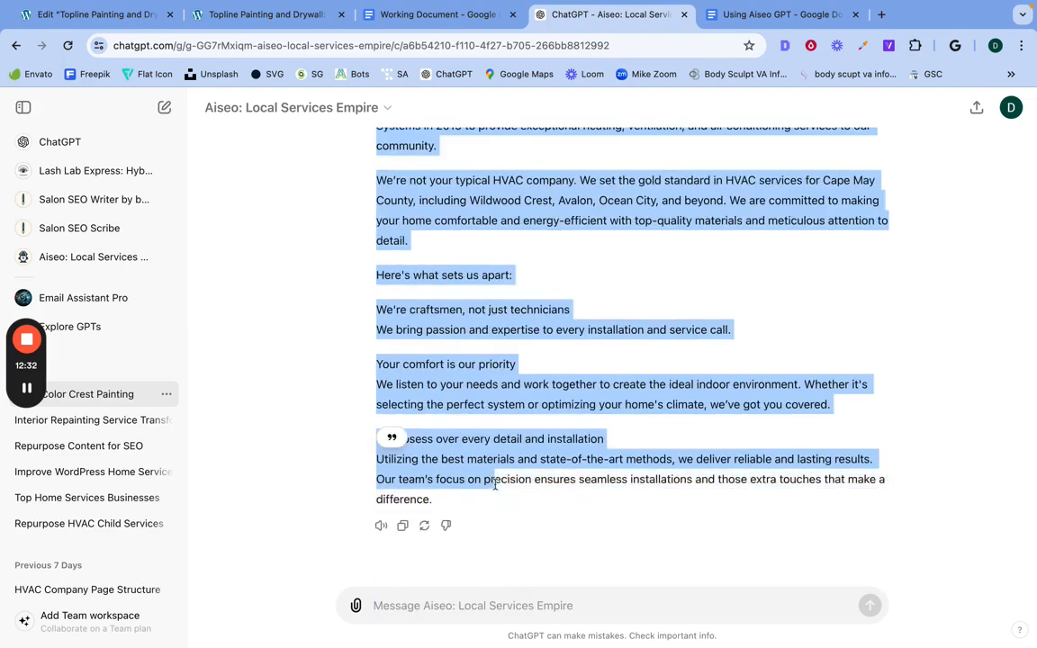
{"action": "right_click", "coordinate": [495, 474]}
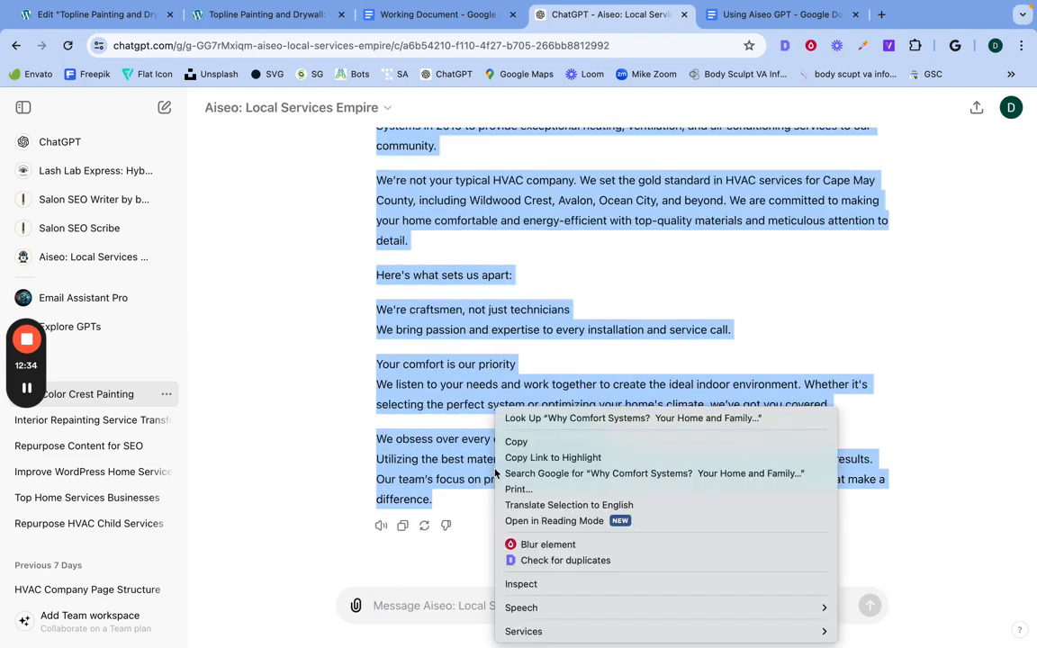
{"action": "left_click", "coordinate": [516, 440]}
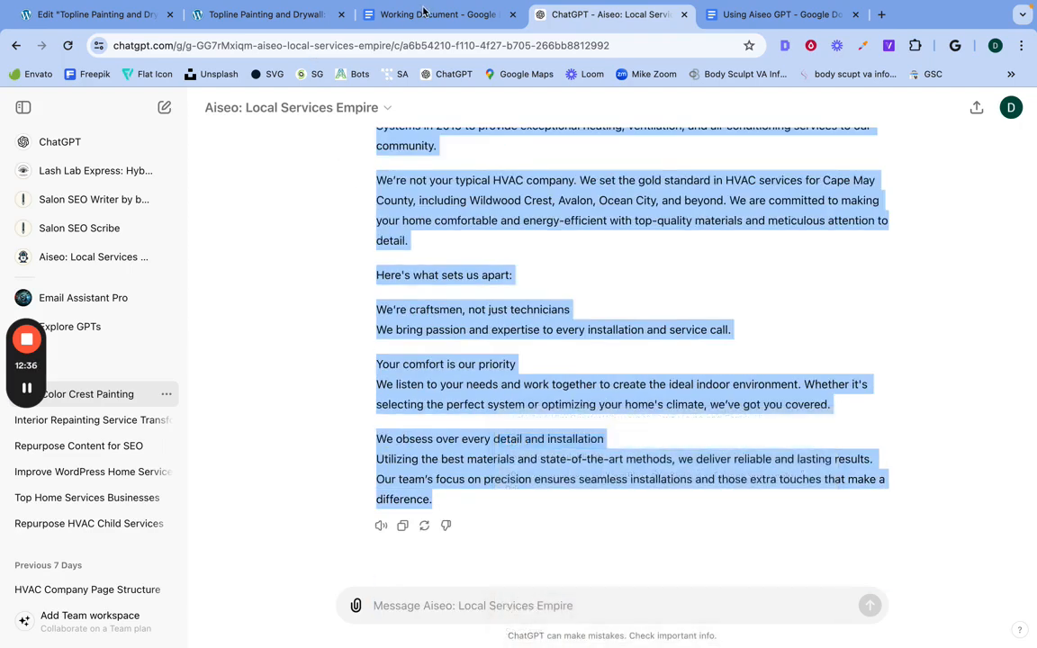
{"action": "left_click", "coordinate": [423, 12]}
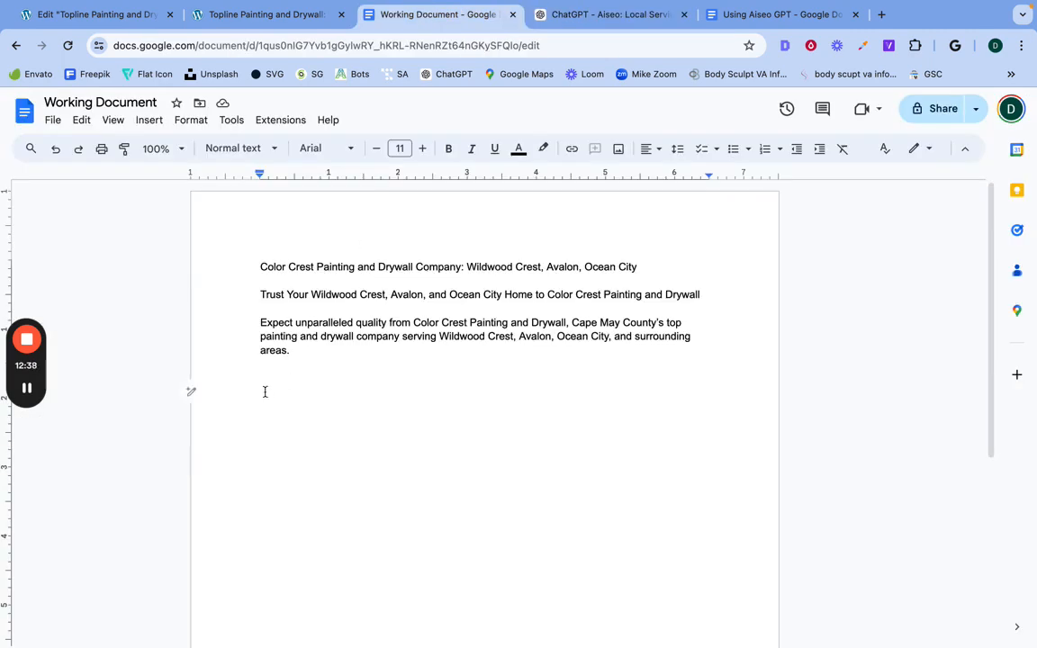
{"action": "right_click", "coordinate": [265, 391]}
{"action": "left_click", "coordinate": [364, 188]}
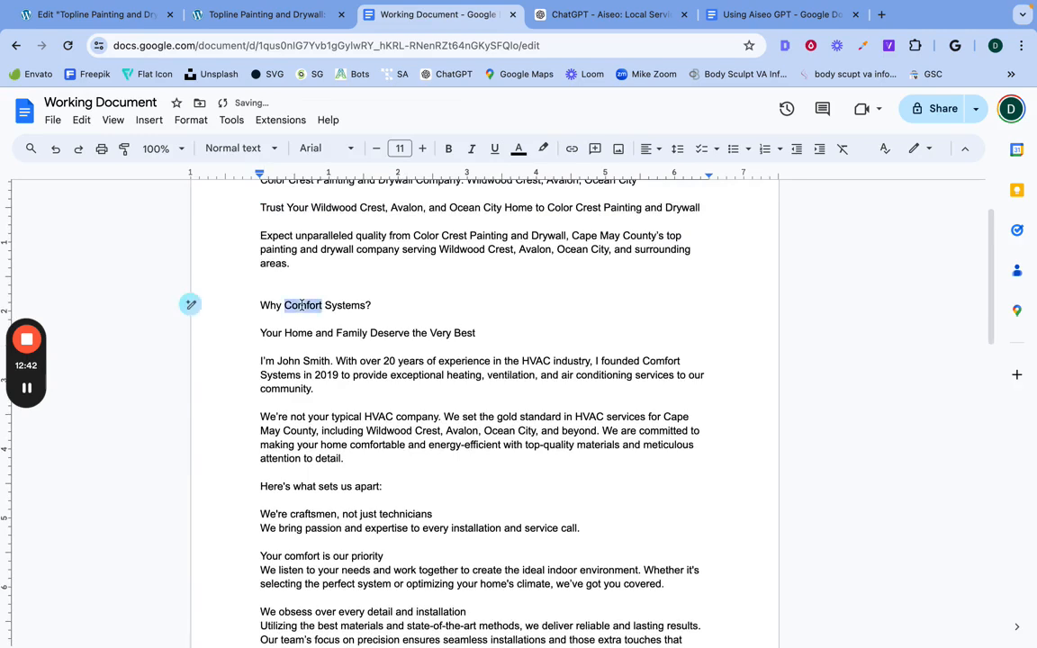
Step: Copy "Why Comfort Systems?" from Working Document and replace the "Why Topline Painting and Drywall?" heading with it in Elementor
{"action": "triple_click", "coordinate": [299, 305]}
{"action": "right_click", "coordinate": [263, 306]}
{"action": "left_click", "coordinate": [338, 268]}
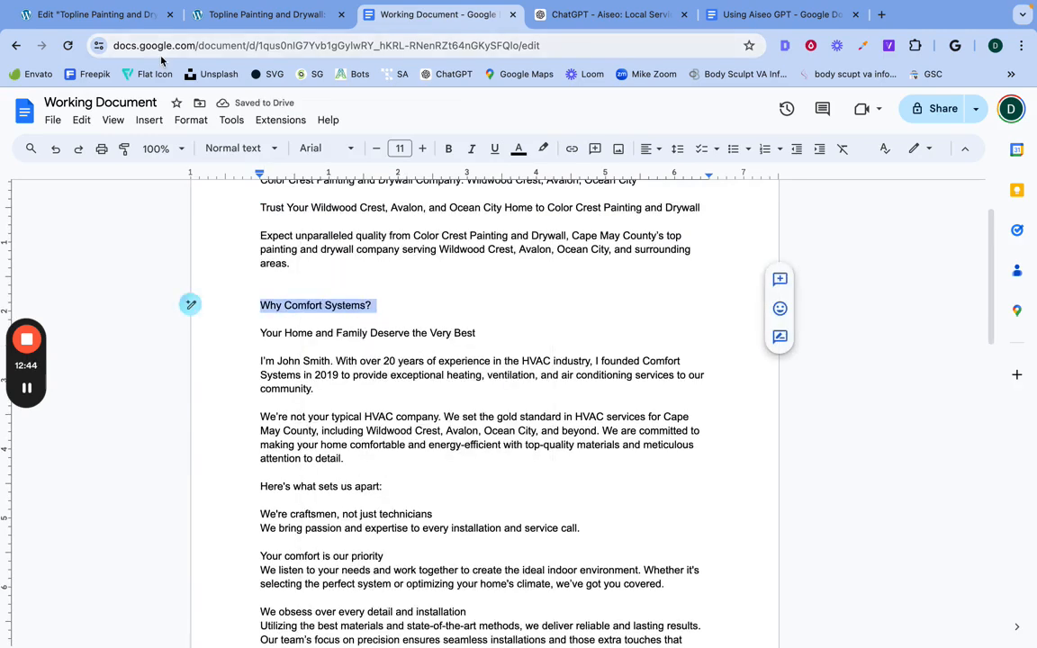
{"action": "left_click", "coordinate": [107, 15]}
{"action": "scroll", "coordinate": [736, 335], "scroll_direction": "up", "scroll_amount": 3}
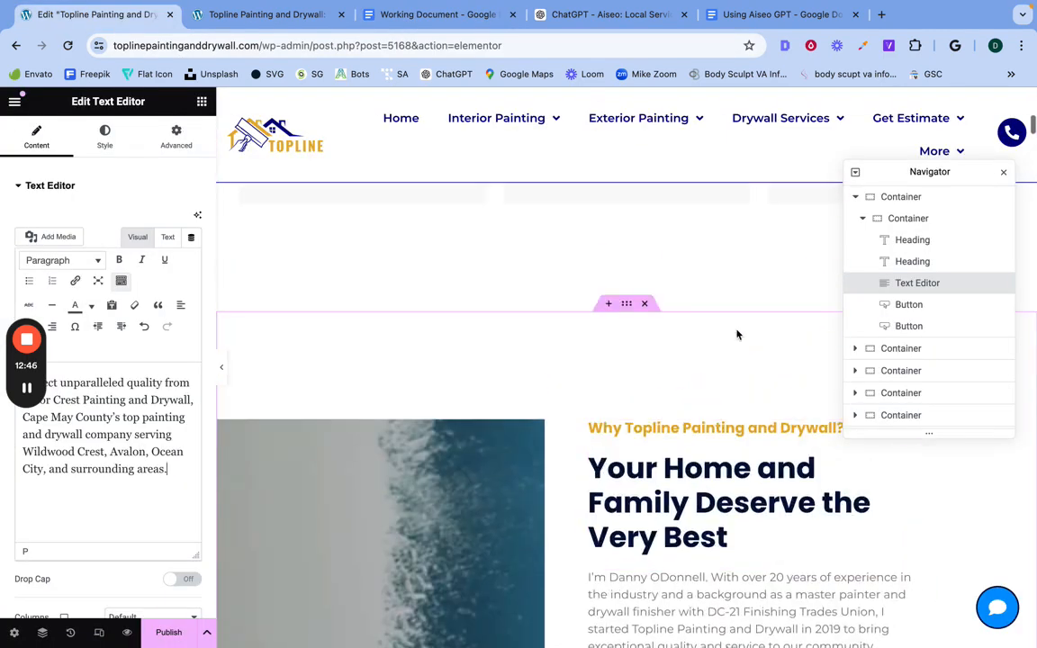
{"action": "left_click", "coordinate": [656, 437]}
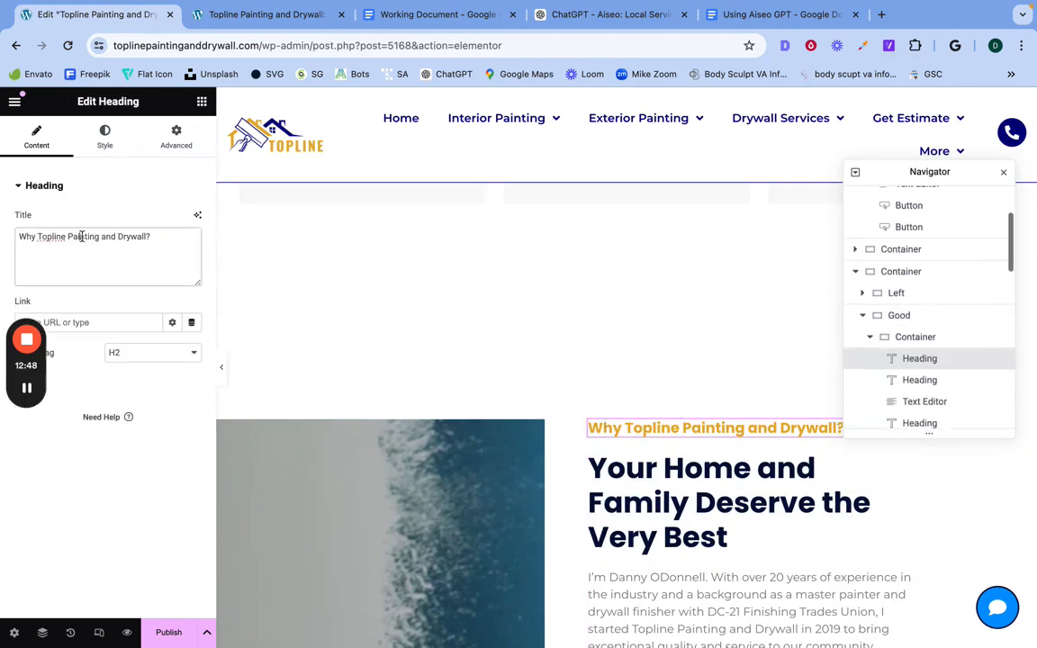
{"action": "triple_click", "coordinate": [81, 236]}
{"action": "right_click", "coordinate": [83, 238]}
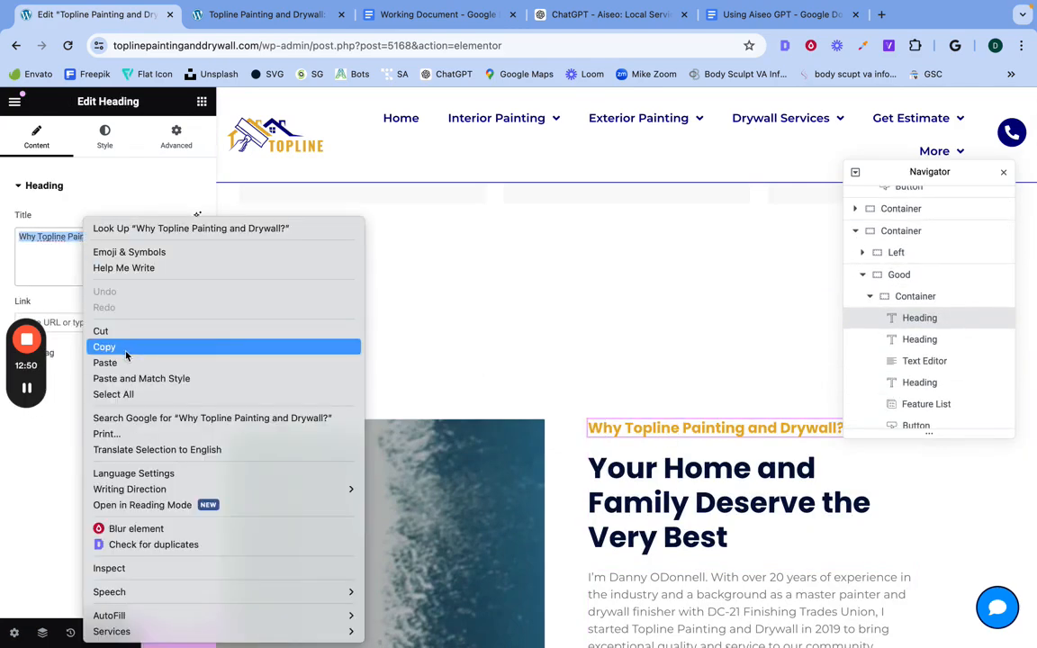
{"action": "left_click", "coordinate": [104, 361]}
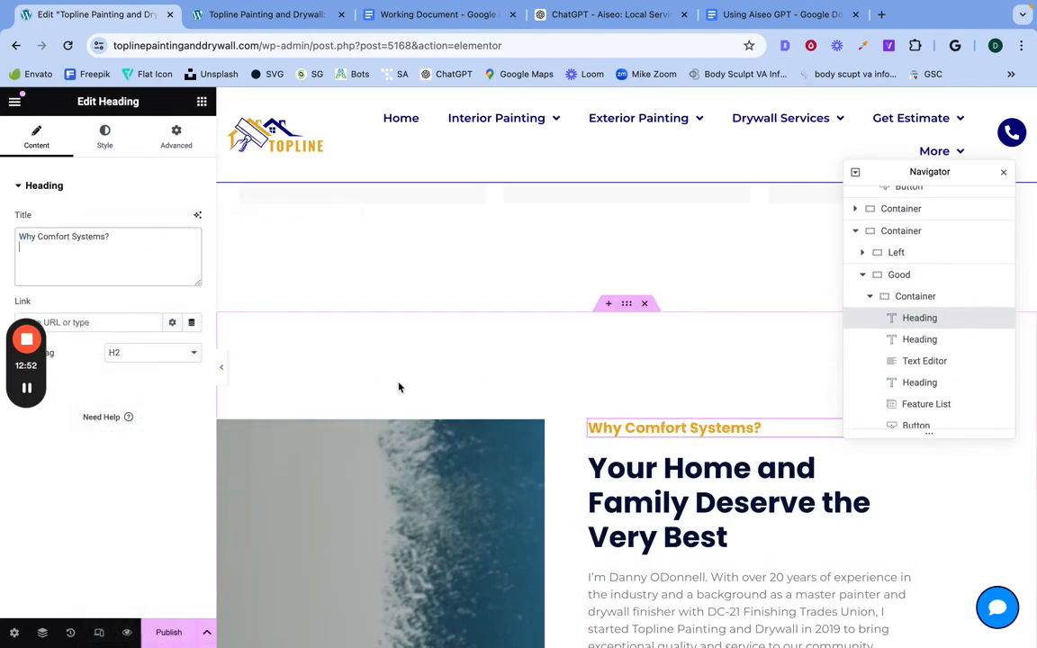
Step: In Working Document, copy the two introductory Comfort Systems paragraphs under "Your Home and Family Deserve the Very Best"
{"action": "left_click", "coordinate": [641, 488]}
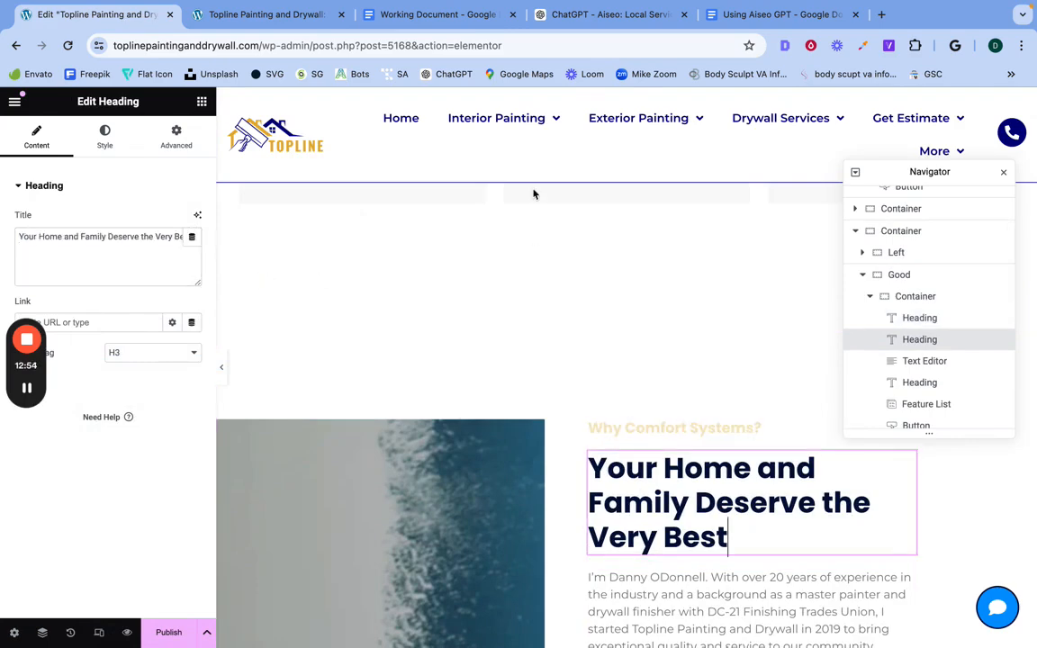
{"action": "left_click", "coordinate": [435, 17]}
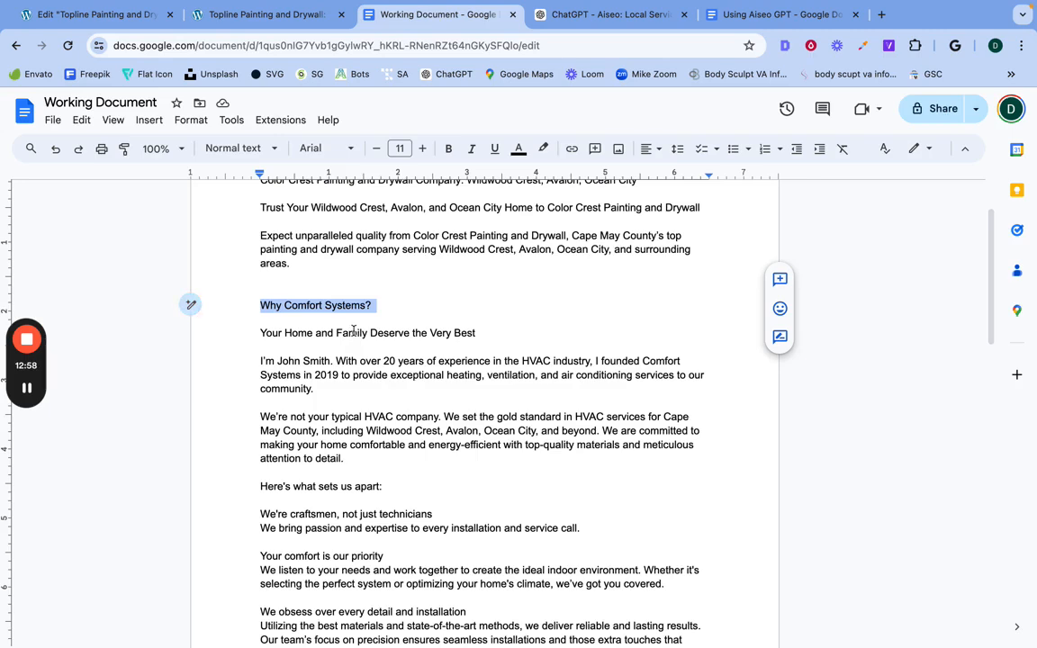
{"action": "scroll", "coordinate": [347, 366], "scroll_direction": "down", "scroll_amount": 1}
{"action": "left_click", "coordinate": [311, 324]}
{"action": "triple_click", "coordinate": [310, 324]}
{"action": "scroll", "coordinate": [333, 409], "scroll_direction": "down", "scroll_amount": 1}
{"action": "left_click_drag", "start_coordinate": [356, 404], "coordinate": [264, 299]}
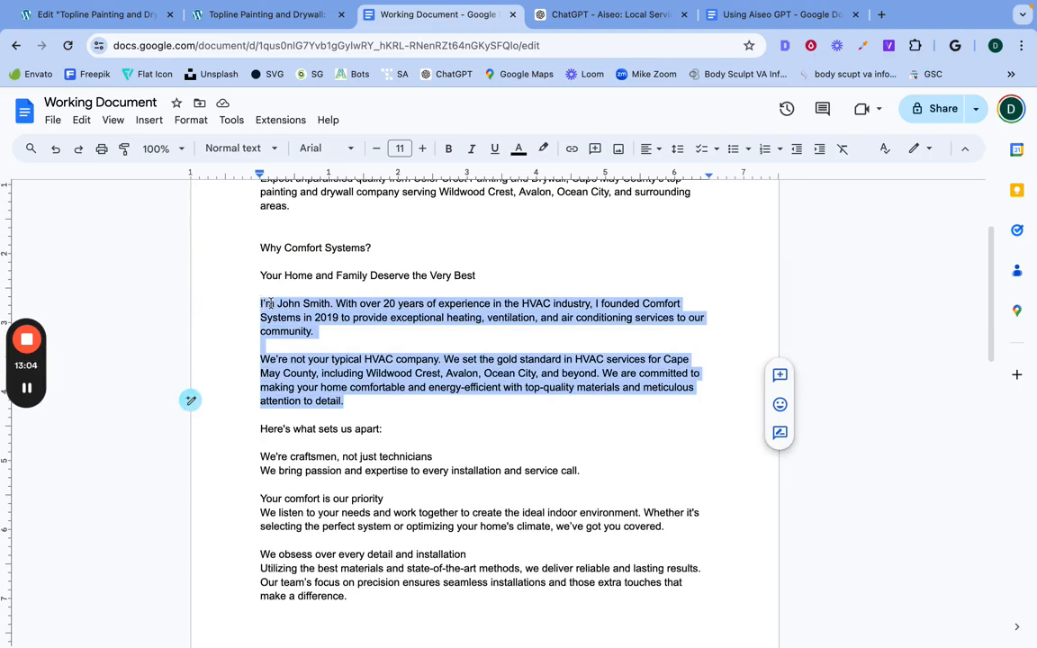
{"action": "right_click", "coordinate": [269, 303]}
{"action": "left_click", "coordinate": [304, 269]}
Step: In Elementor, replace both painting paragraphs in the text block under the main heading with the copied Comfort Systems paragraphs
{"action": "left_click", "coordinate": [132, 15]}
{"action": "scroll", "coordinate": [614, 428], "scroll_direction": "down", "scroll_amount": 3}
{"action": "left_click", "coordinate": [630, 358]}
{"action": "scroll", "coordinate": [132, 420], "scroll_direction": "down", "scroll_amount": 3}
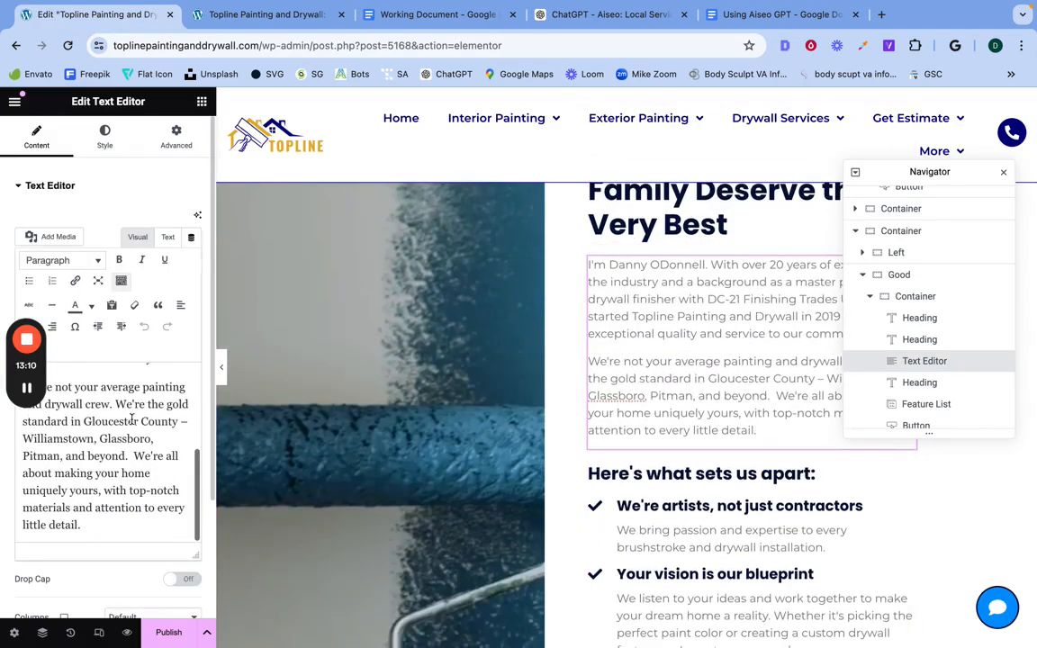
{"action": "left_click_drag", "start_coordinate": [99, 536], "coordinate": [117, 345]}
{"action": "key", "text": "BackSpace"}
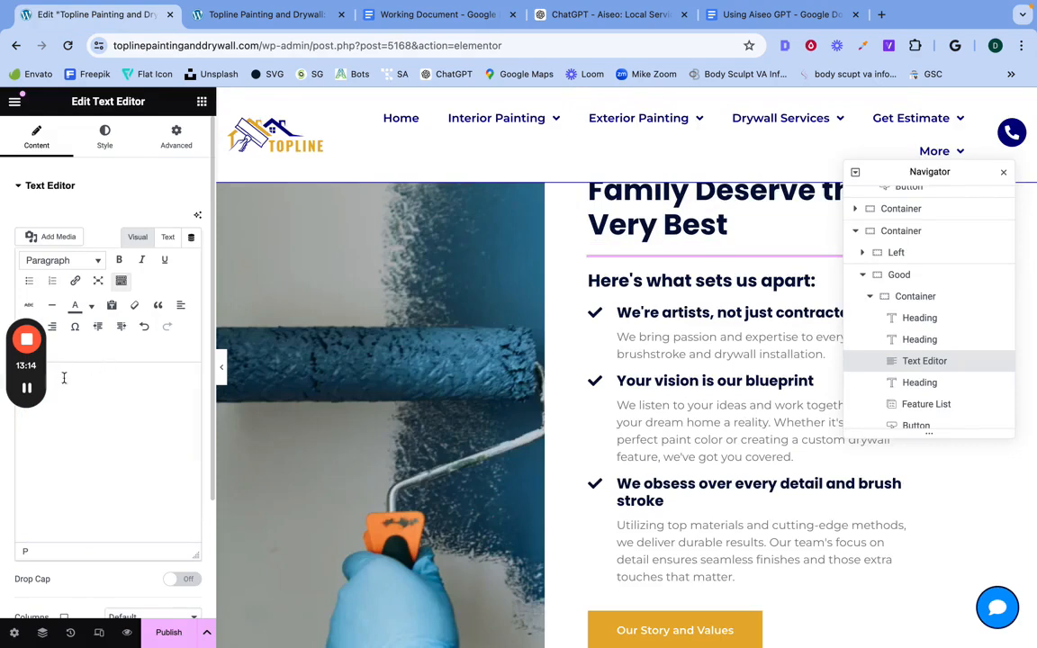
{"action": "left_click_drag", "start_coordinate": [42, 378], "coordinate": [216, 237]}
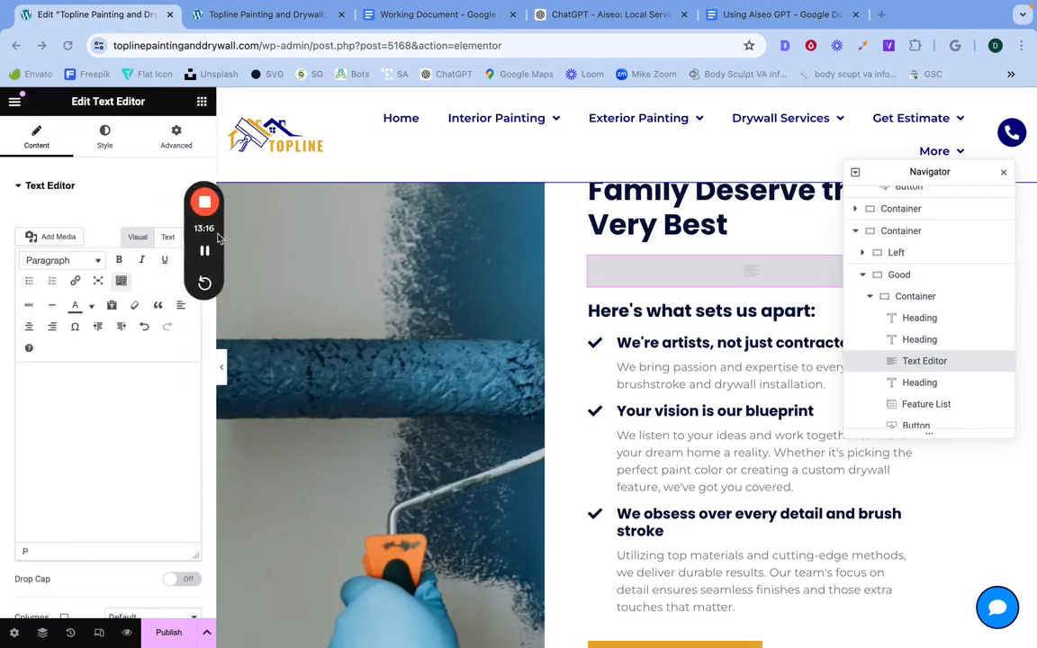
{"action": "right_click", "coordinate": [30, 384]}
{"action": "left_click", "coordinate": [58, 474]}
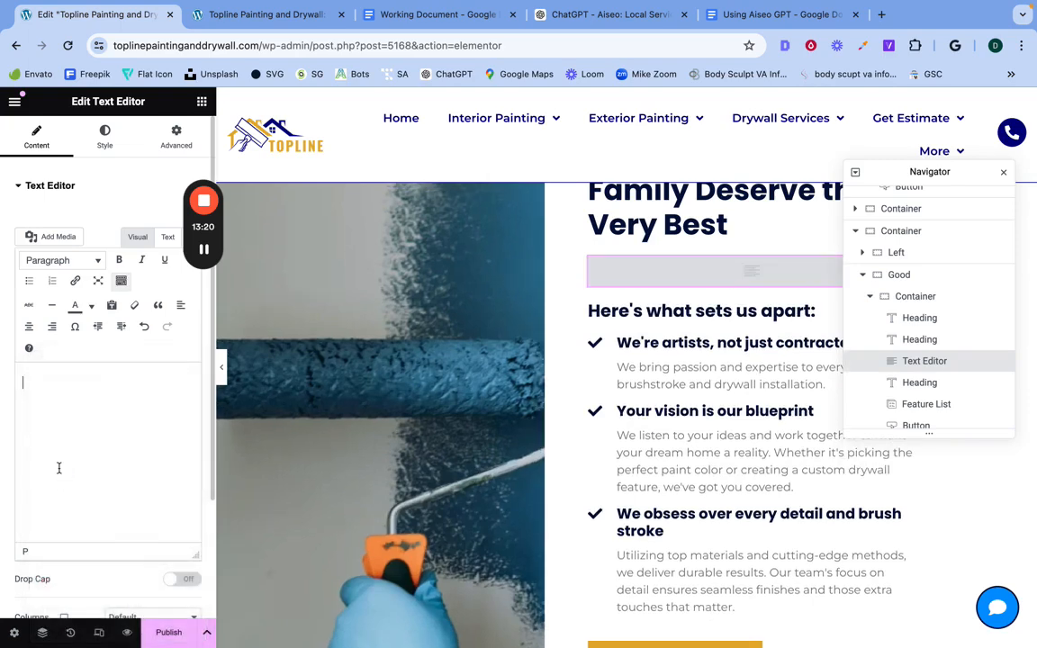
Step: Remove the blank line between the two pasted Comfort Systems paragraphs in the text block
{"action": "scroll", "coordinate": [123, 489], "scroll_direction": "up", "scroll_amount": 2}
{"action": "scroll", "coordinate": [123, 489], "scroll_direction": "up", "scroll_amount": 3}
{"action": "scroll", "coordinate": [54, 468], "scroll_direction": "down", "scroll_amount": 2}
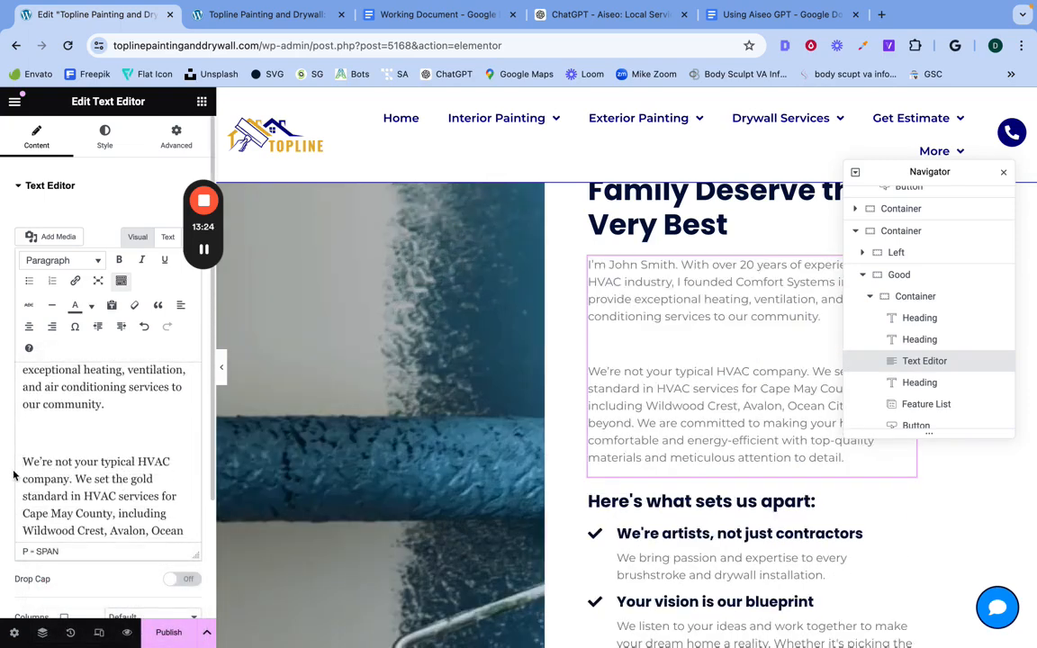
{"action": "key", "text": "BackSpace"}
{"action": "scroll", "coordinate": [63, 491], "scroll_direction": "down", "scroll_amount": 2}
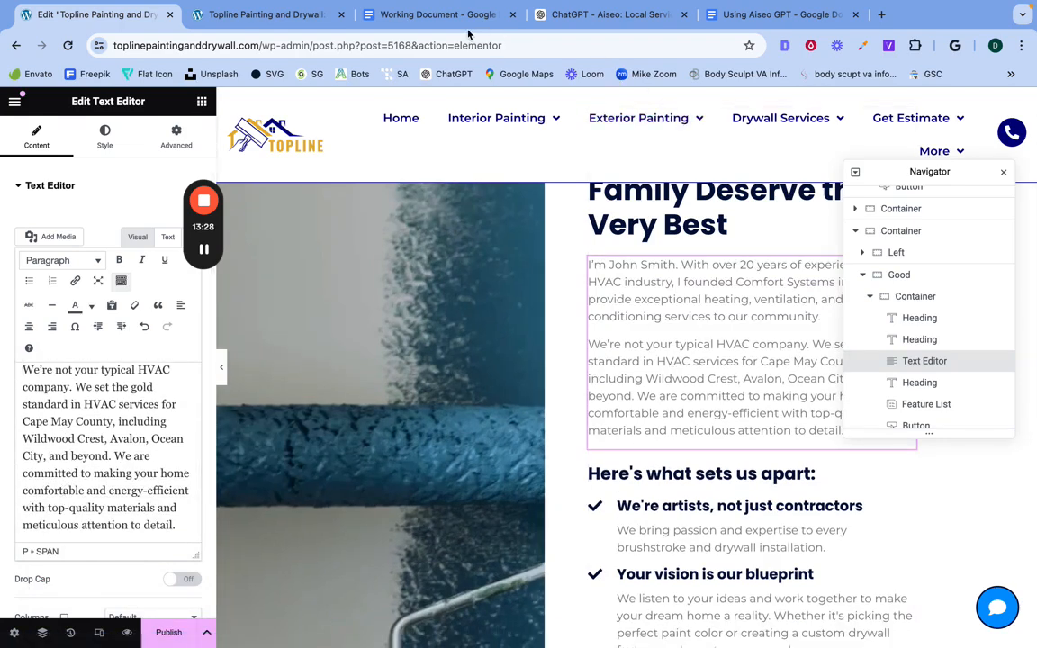
Step: Open the Feature List under "Here's what sets us apart:" for editing, and copy the "We're craftsmen, not just technicians" title and description from Working Document
{"action": "left_click", "coordinate": [436, 20]}
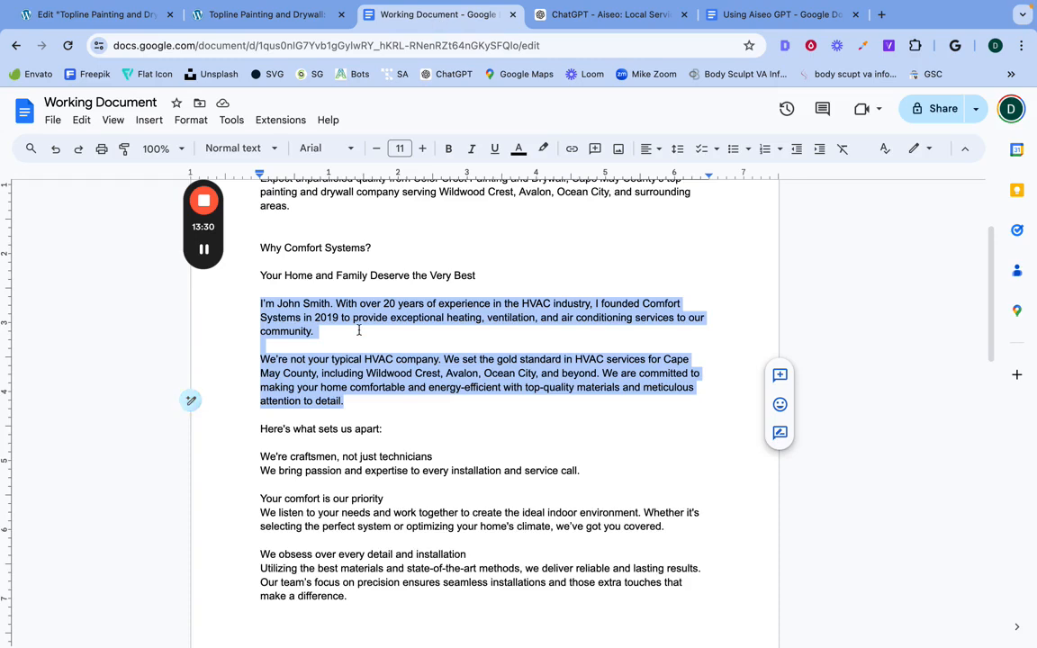
{"action": "scroll", "coordinate": [337, 340], "scroll_direction": "down", "scroll_amount": 2}
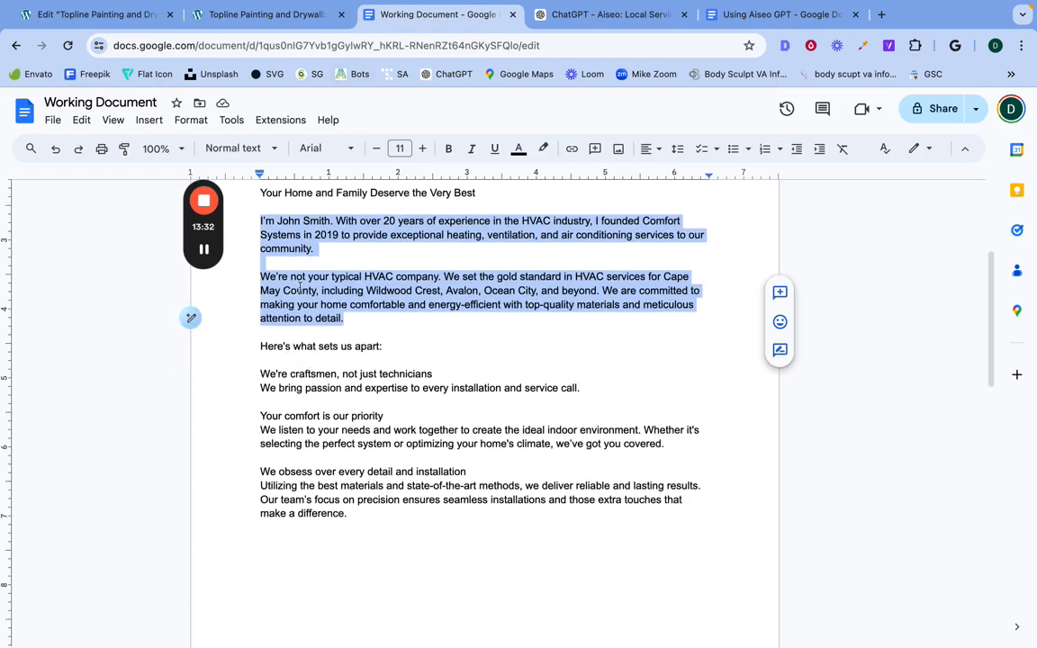
{"action": "left_click", "coordinate": [115, 16]}
{"action": "scroll", "coordinate": [693, 509], "scroll_direction": "down", "scroll_amount": 1}
{"action": "left_click", "coordinate": [666, 493]}
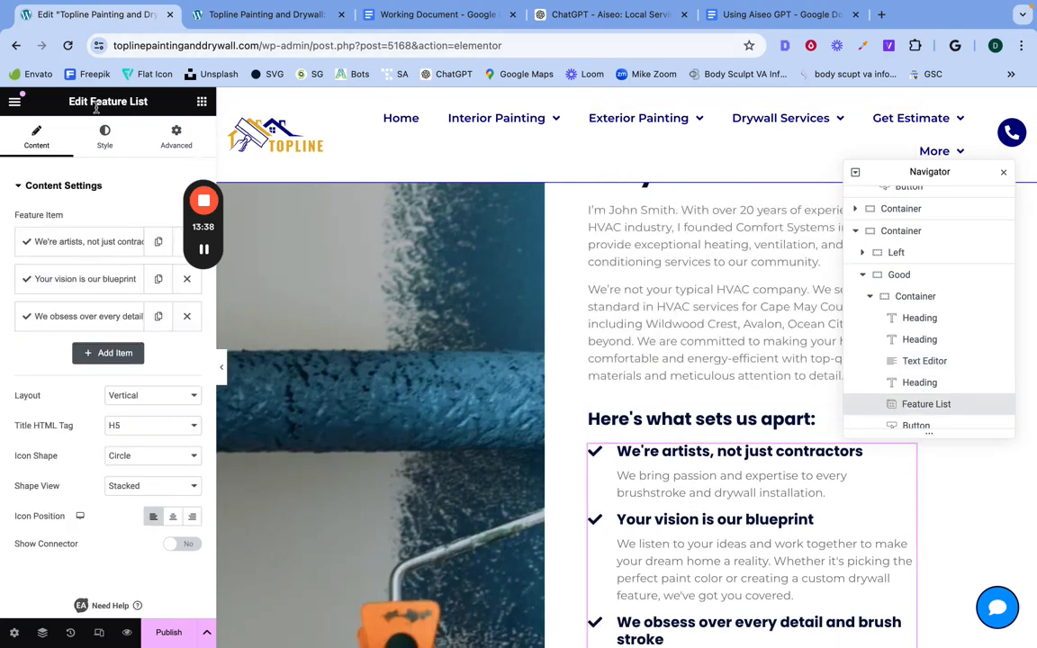
{"action": "left_click", "coordinate": [423, 15]}
{"action": "triple_click", "coordinate": [282, 376]}
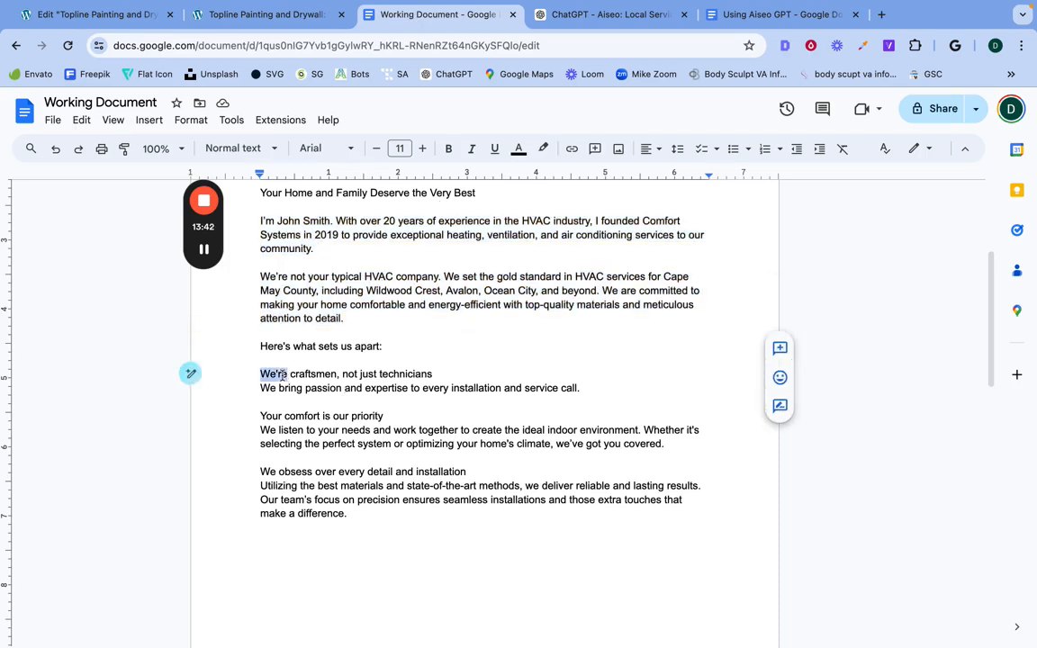
{"action": "left_click", "coordinate": [272, 375]}
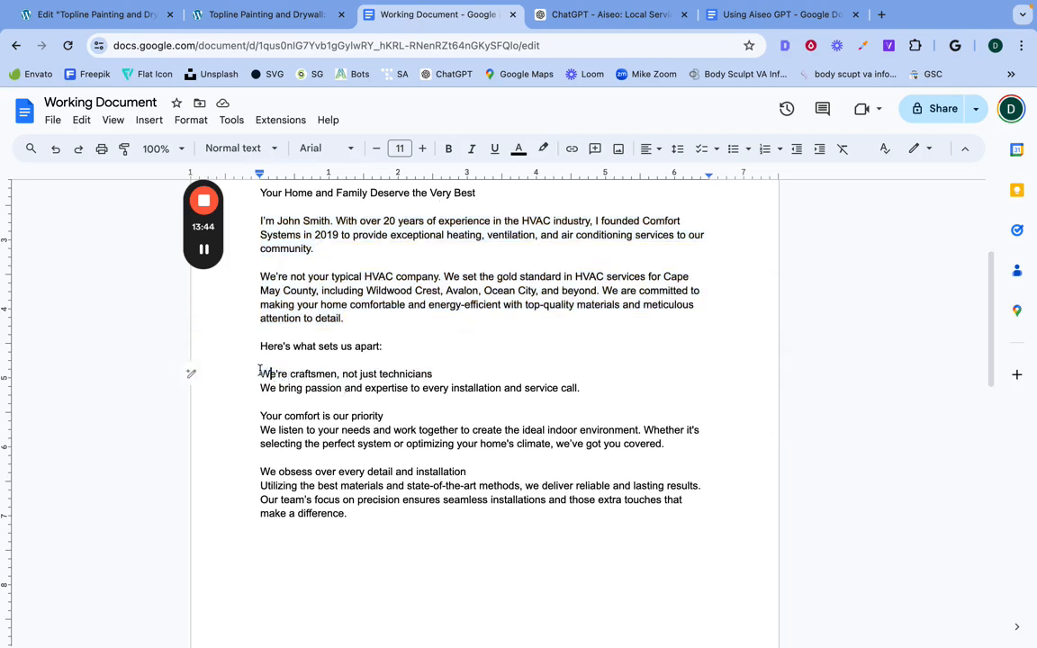
{"action": "left_click_drag", "start_coordinate": [258, 372], "coordinate": [580, 393]}
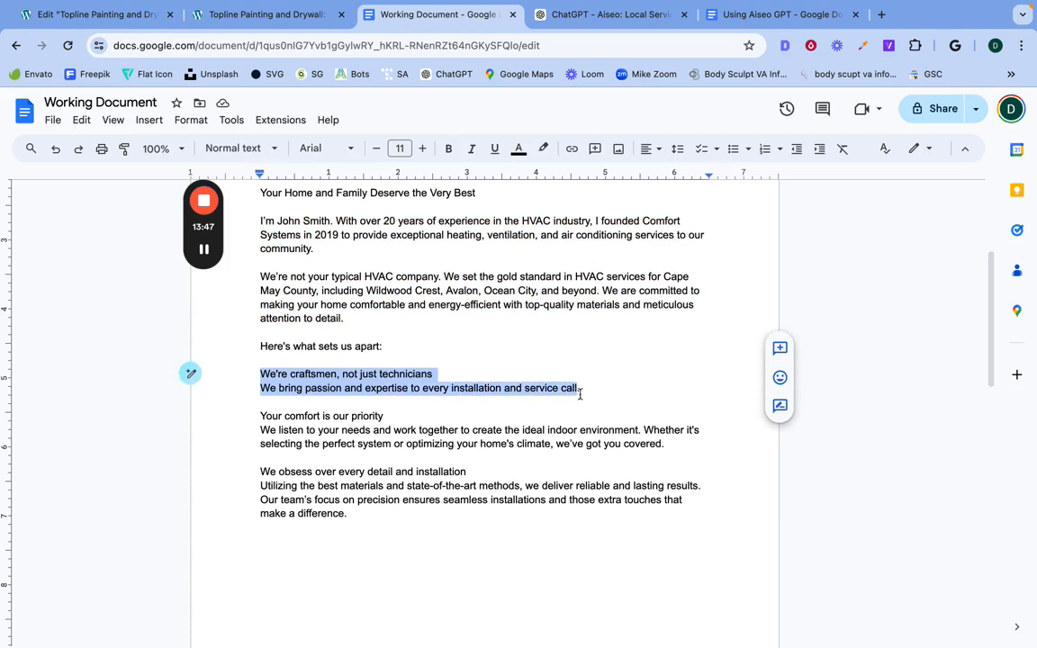
{"action": "right_click", "coordinate": [385, 375]}
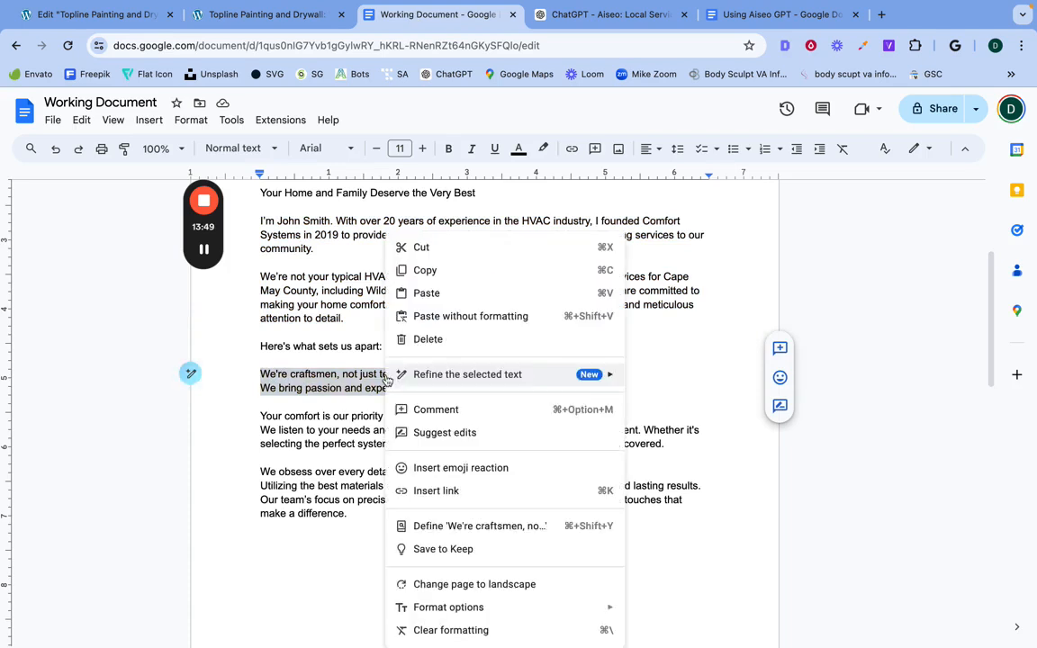
{"action": "left_click", "coordinate": [420, 269]}
Step: In Elementor, replace the content of the "We're artists, not just contractors" feature item with the copied title and description
{"action": "left_click", "coordinate": [99, 14]}
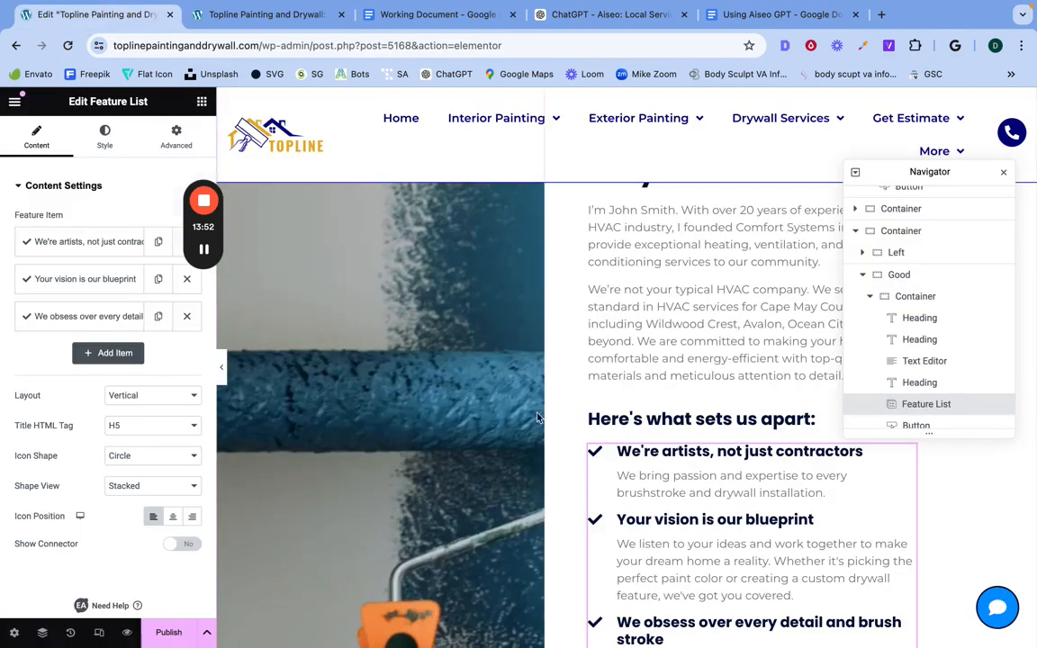
{"action": "left_click", "coordinate": [43, 239]}
{"action": "double_click", "coordinate": [49, 464]}
{"action": "triple_click", "coordinate": [47, 465]}
{"action": "right_click", "coordinate": [46, 464]}
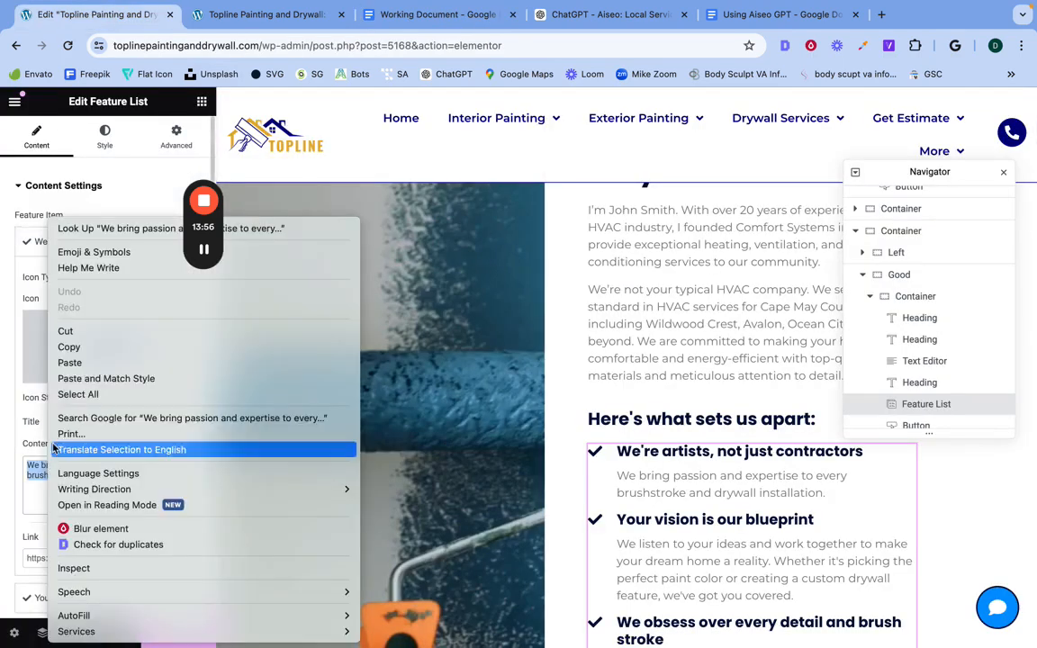
{"action": "left_click", "coordinate": [70, 363]}
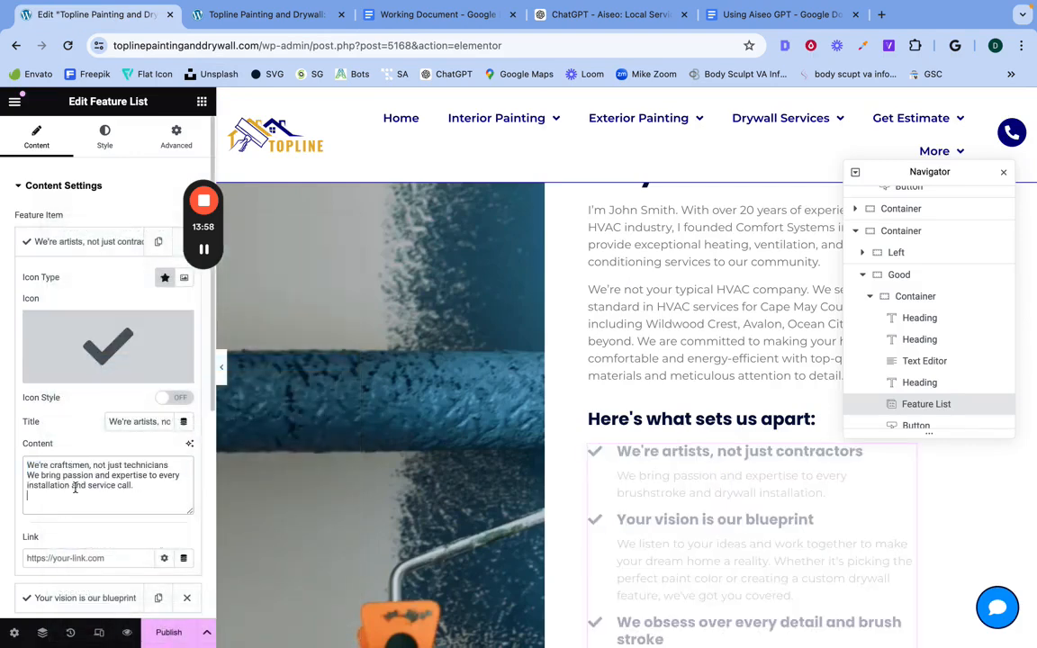
Step: Move "We're craftsmen, not just technicians" from the first feature item's content into its title, replacing the old title, and collapse the item
{"action": "triple_click", "coordinate": [52, 465]}
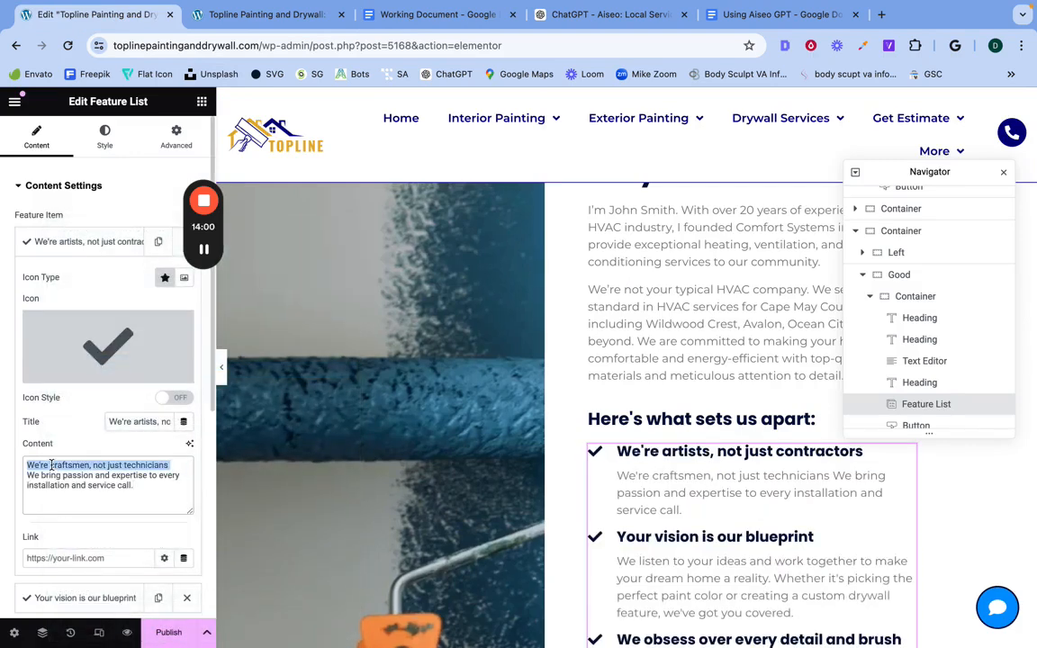
{"action": "right_click", "coordinate": [52, 469]}
{"action": "left_click", "coordinate": [68, 329]}
{"action": "triple_click", "coordinate": [120, 421]}
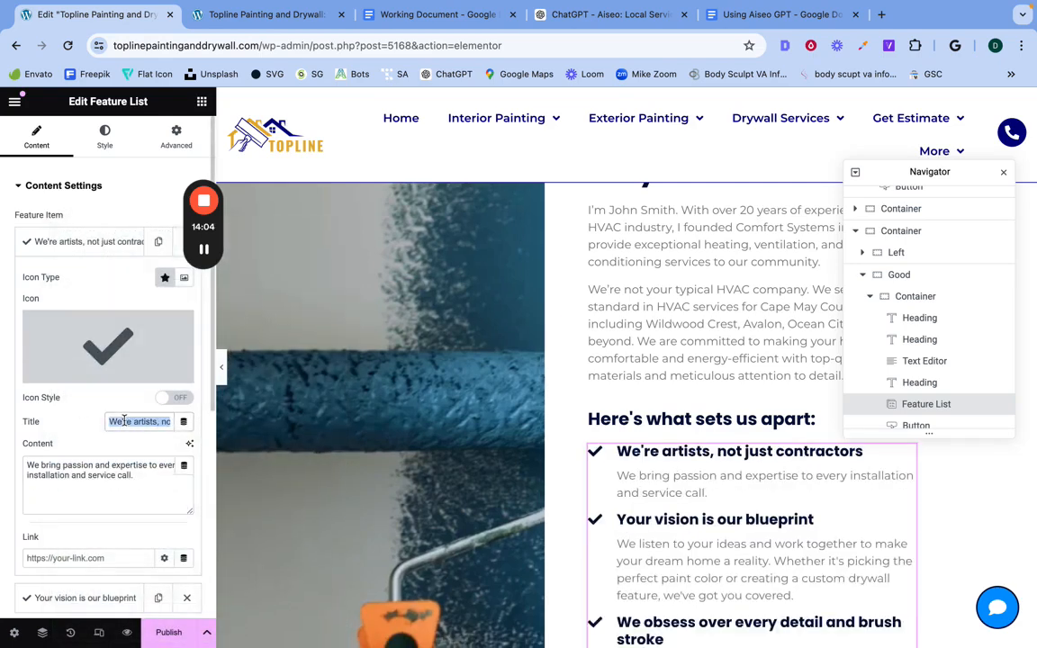
{"action": "right_click", "coordinate": [123, 424]}
{"action": "left_click", "coordinate": [147, 362]}
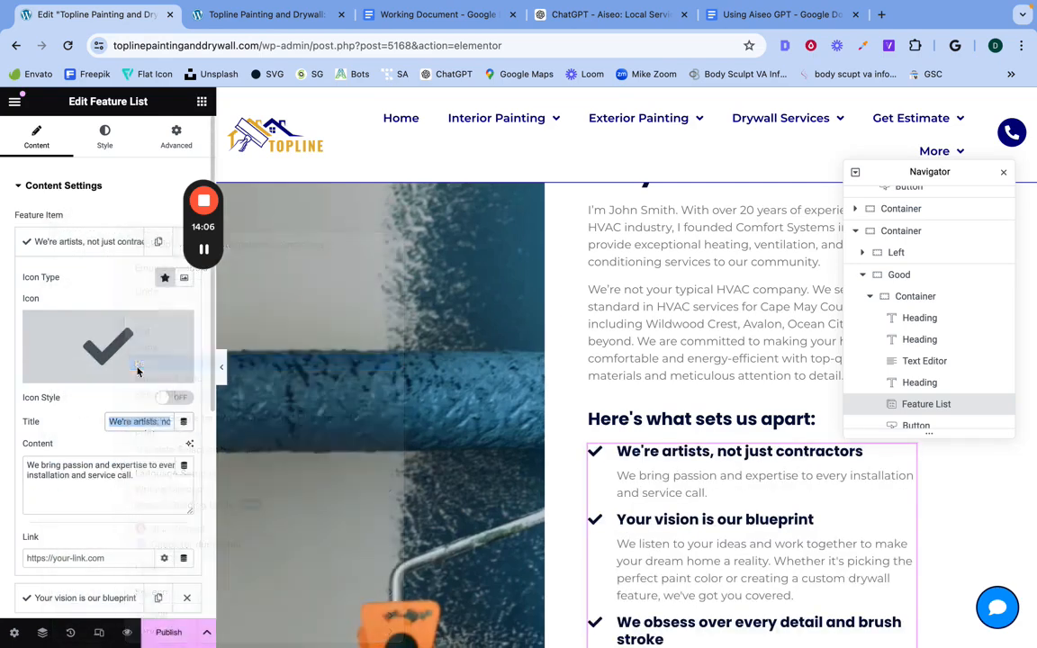
{"action": "left_click", "coordinate": [83, 243]}
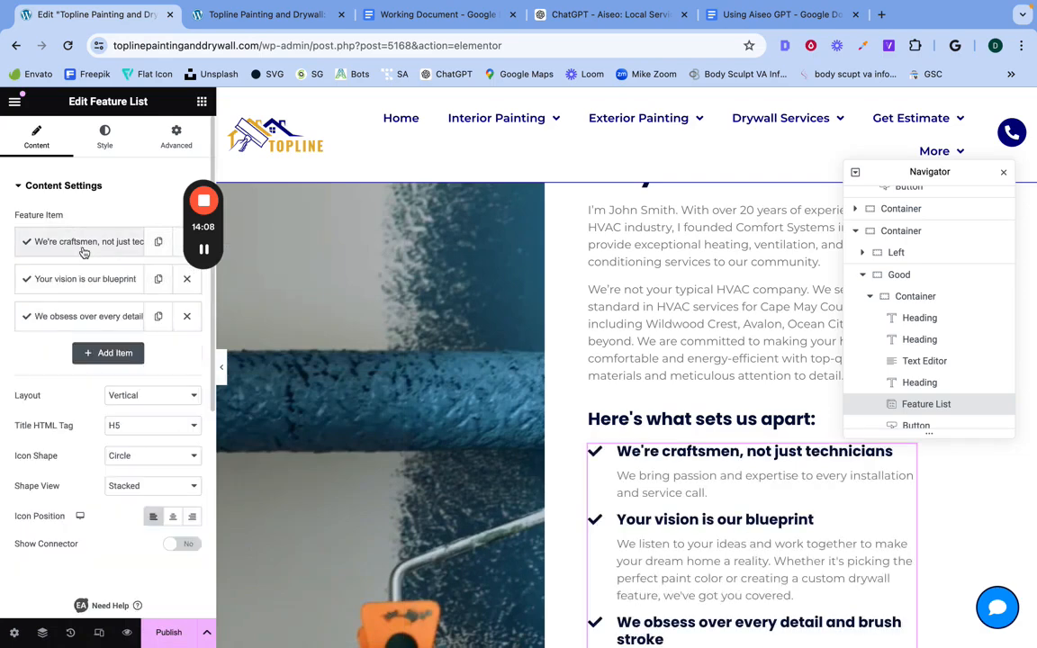
Step: Copy the "Your comfort is our priority" title and its description from Working Document
{"action": "left_click", "coordinate": [441, 15]}
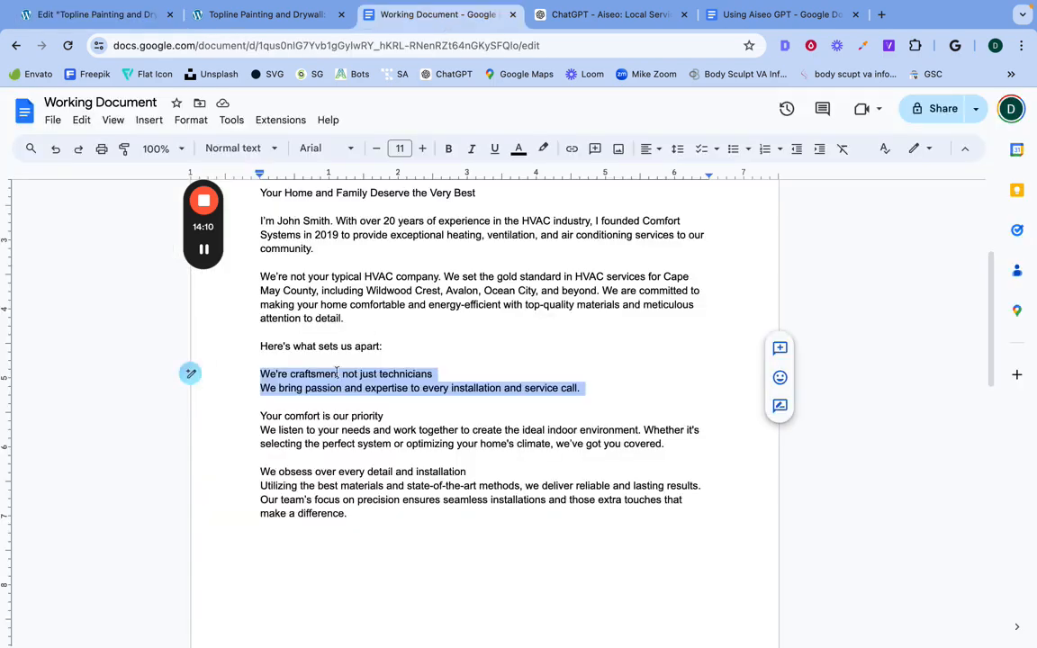
{"action": "left_click_drag", "start_coordinate": [260, 416], "coordinate": [421, 450]}
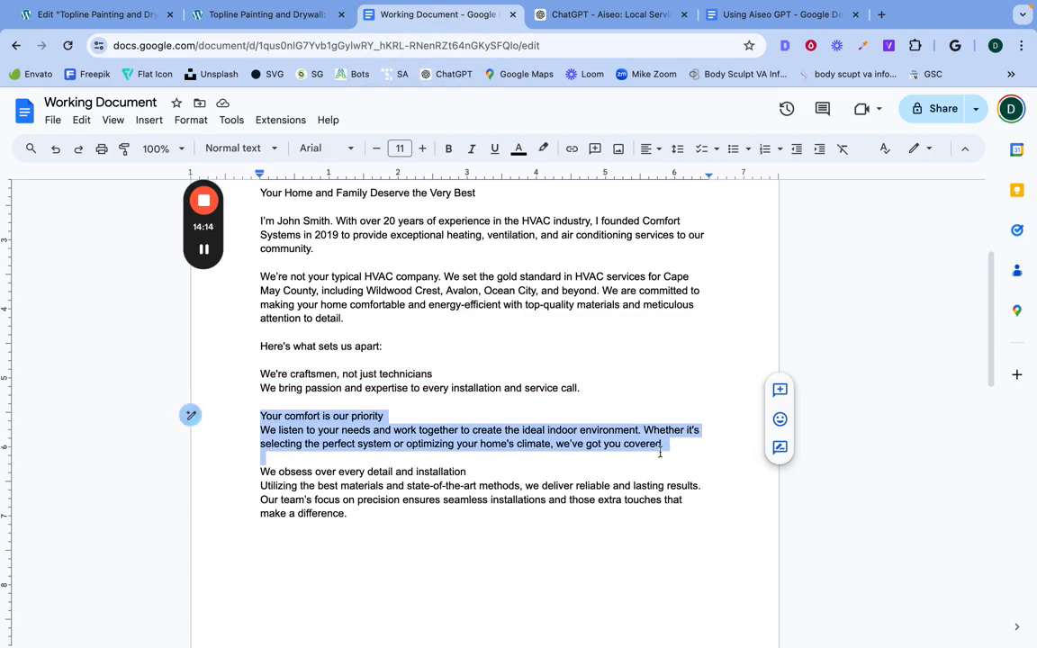
{"action": "triple_click", "coordinate": [467, 433]}
{"action": "right_click", "coordinate": [467, 433]}
{"action": "left_click", "coordinate": [260, 416]}
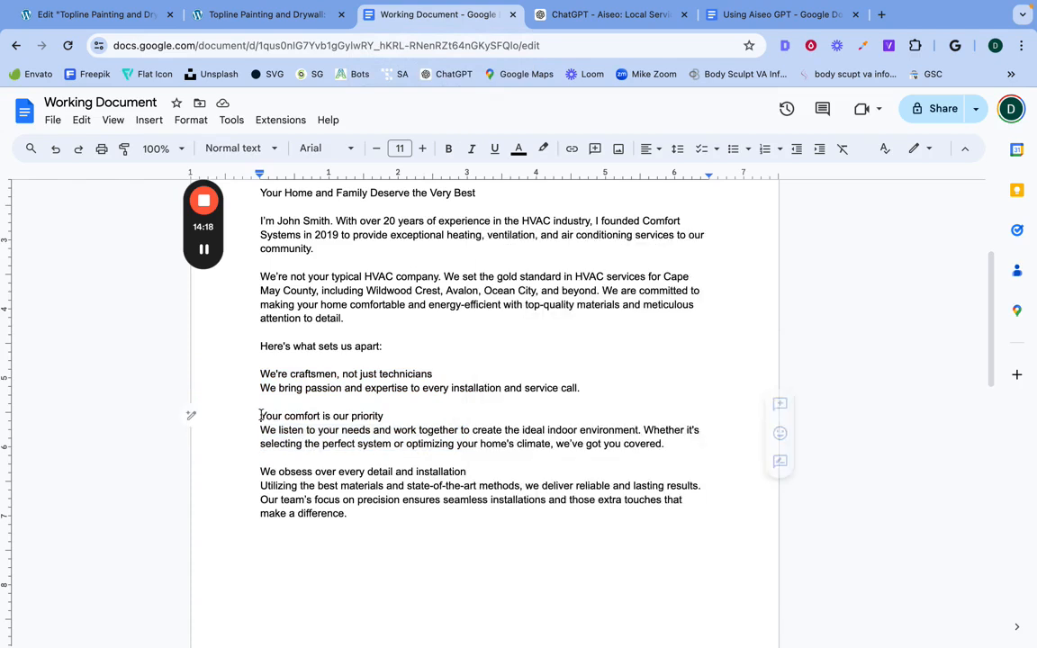
{"action": "left_click_drag", "start_coordinate": [260, 416], "coordinate": [663, 451]}
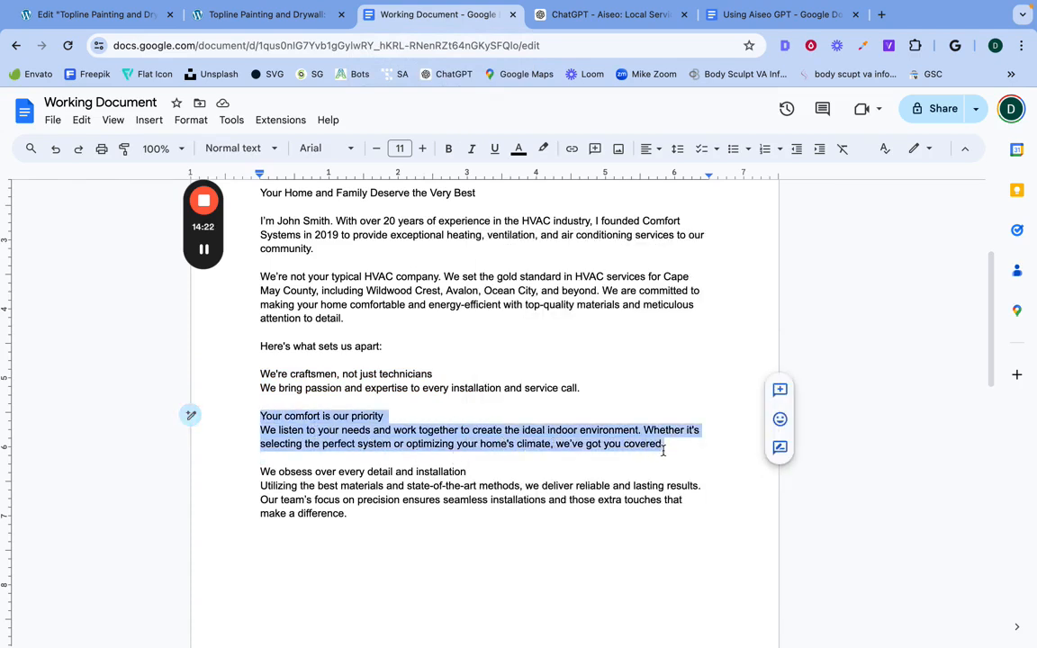
{"action": "right_click", "coordinate": [626, 442]}
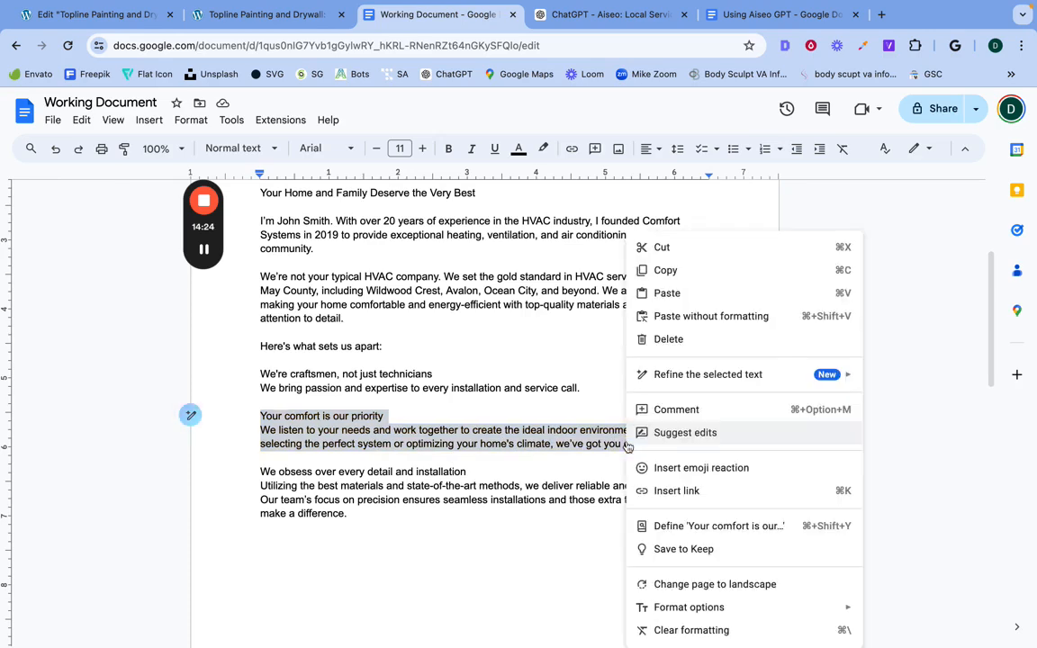
{"action": "left_click", "coordinate": [662, 269]}
Step: In Elementor, replace the content of the "Your vision is our blueprint" feature item with the copied comfort title and description
{"action": "left_click", "coordinate": [105, 19]}
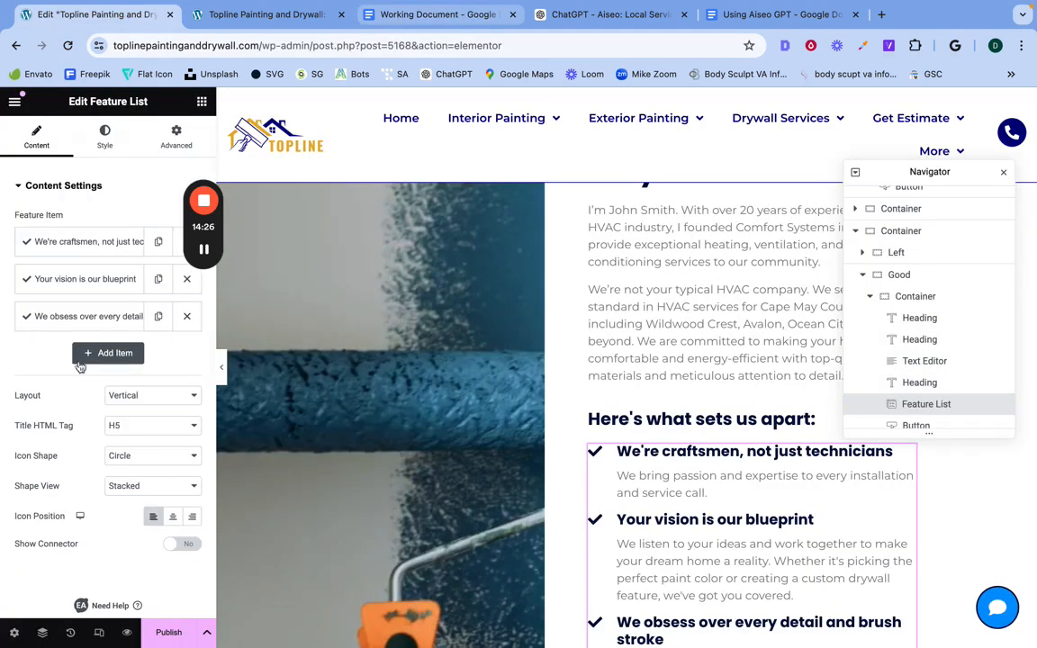
{"action": "left_click", "coordinate": [69, 281]}
{"action": "left_click", "coordinate": [79, 512]}
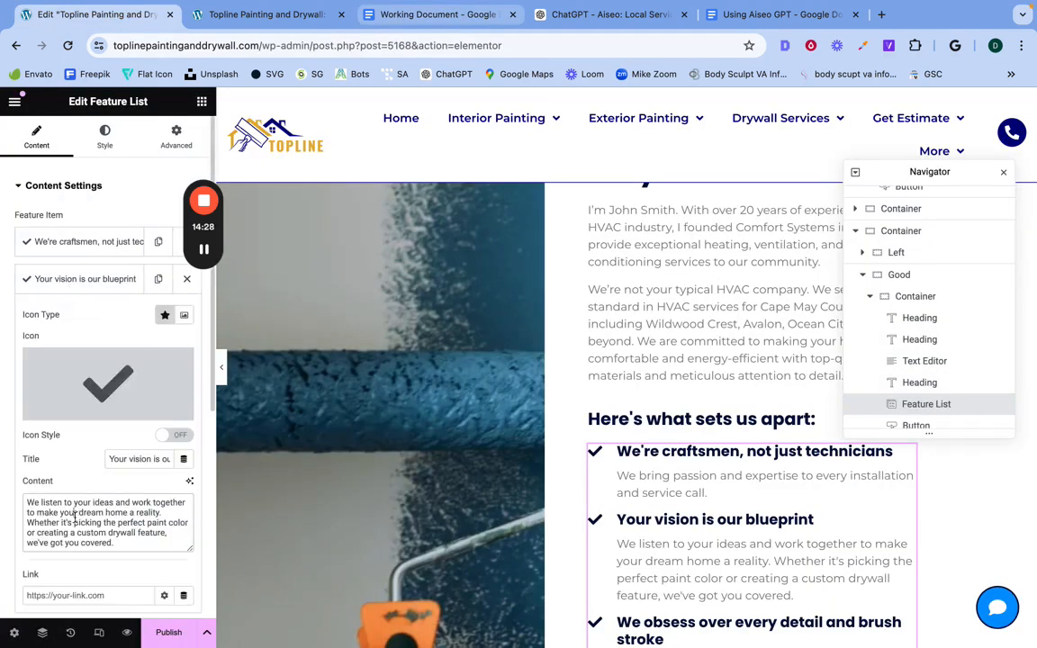
{"action": "key", "text": "super+a"}
{"action": "right_click", "coordinate": [77, 513]}
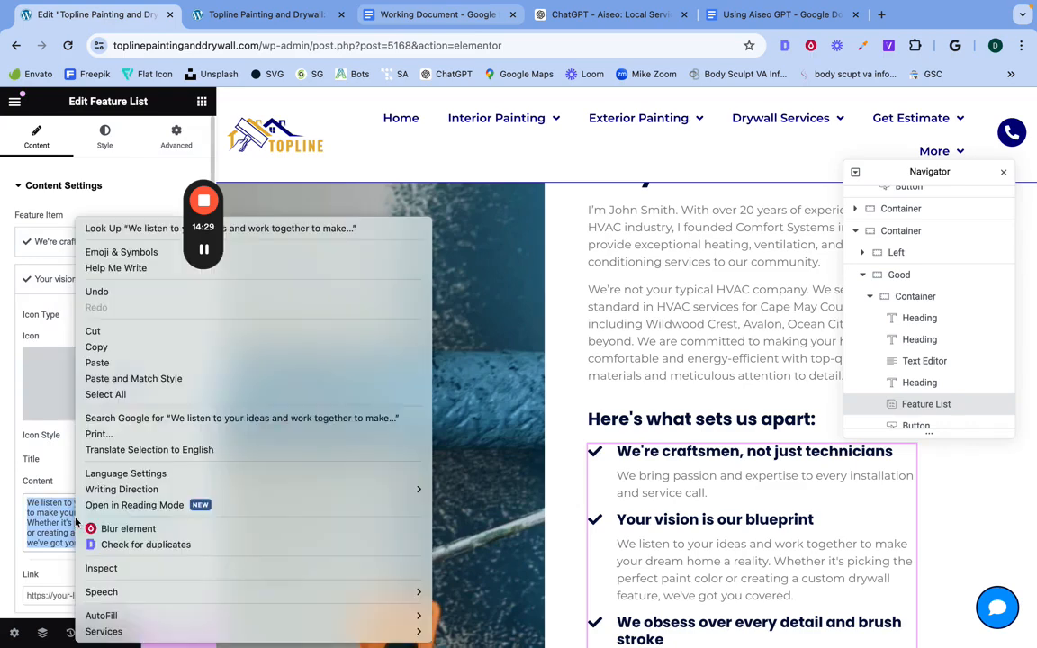
{"action": "left_click", "coordinate": [92, 363]}
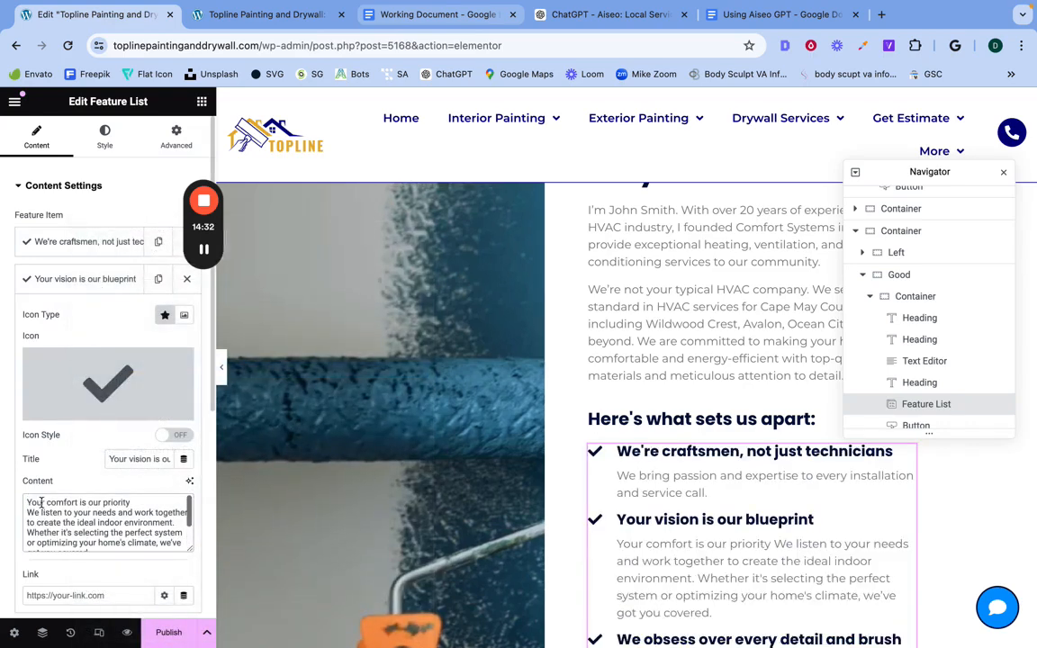
Step: Move "Your comfort is our priority" from the second feature item's content into its title, replacing the old title, and collapse the item
{"action": "triple_click", "coordinate": [41, 501]}
{"action": "right_click", "coordinate": [40, 502]}
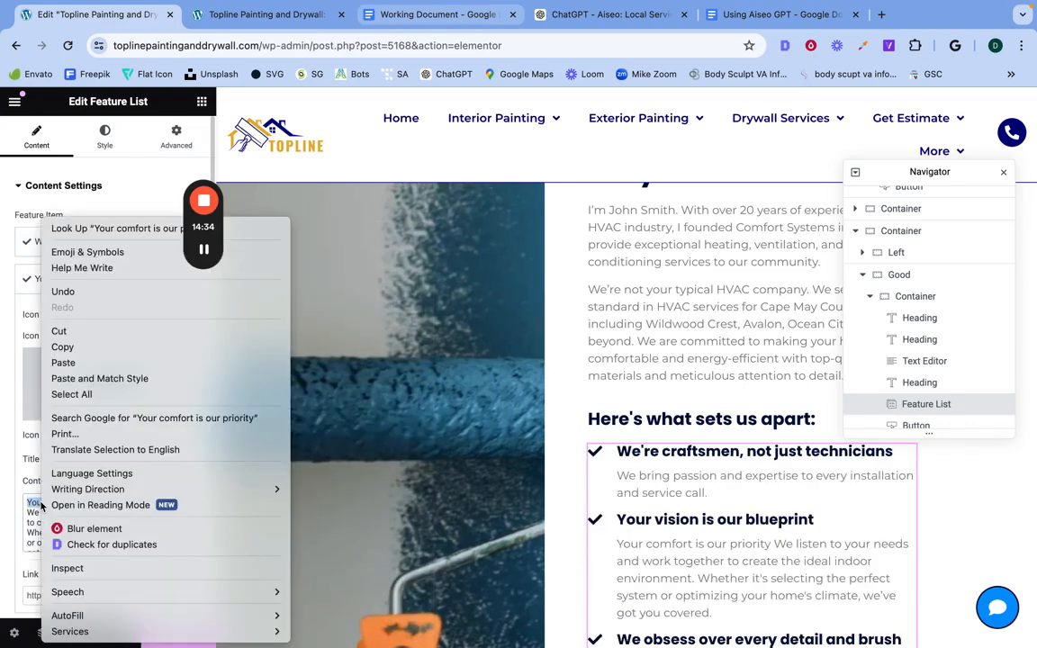
{"action": "left_click", "coordinate": [77, 339]}
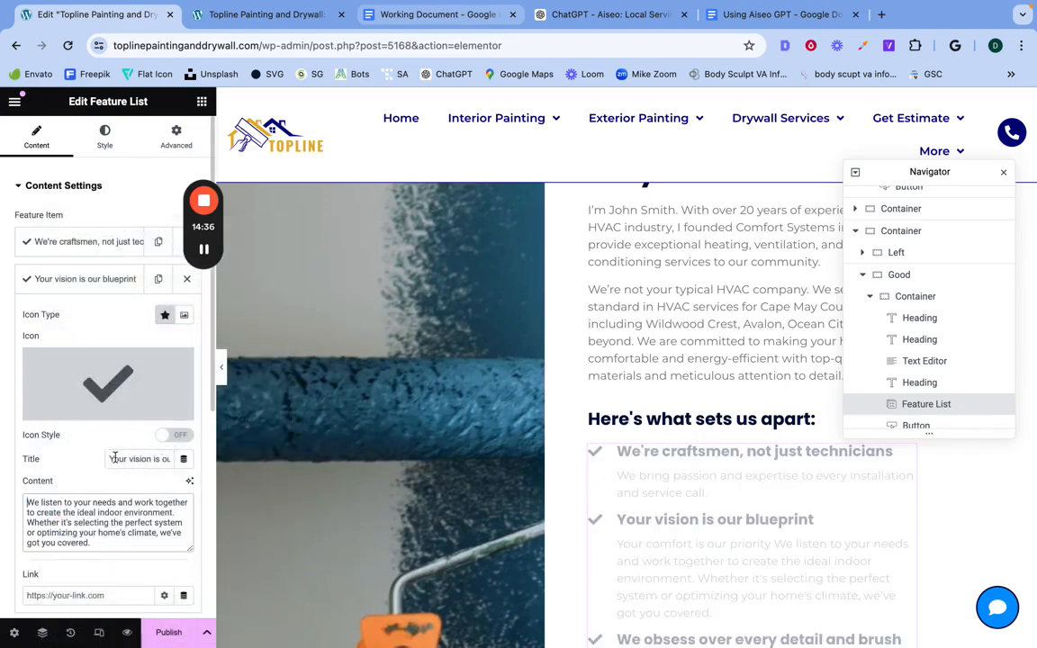
{"action": "triple_click", "coordinate": [112, 459]}
{"action": "right_click", "coordinate": [112, 459]}
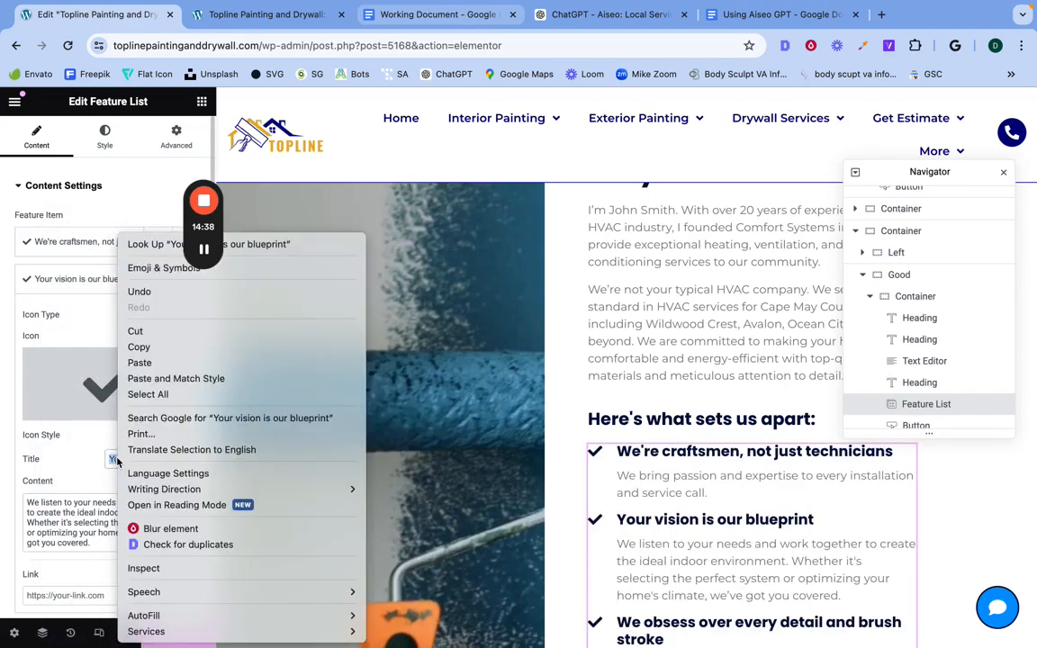
{"action": "left_click", "coordinate": [139, 362]}
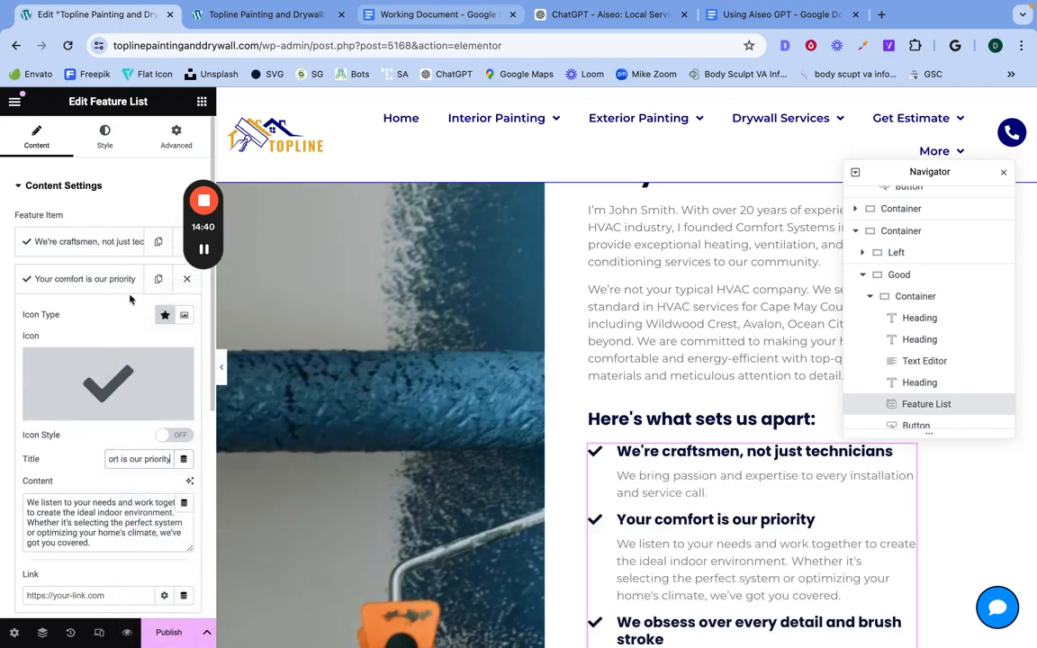
{"action": "left_click", "coordinate": [93, 275]}
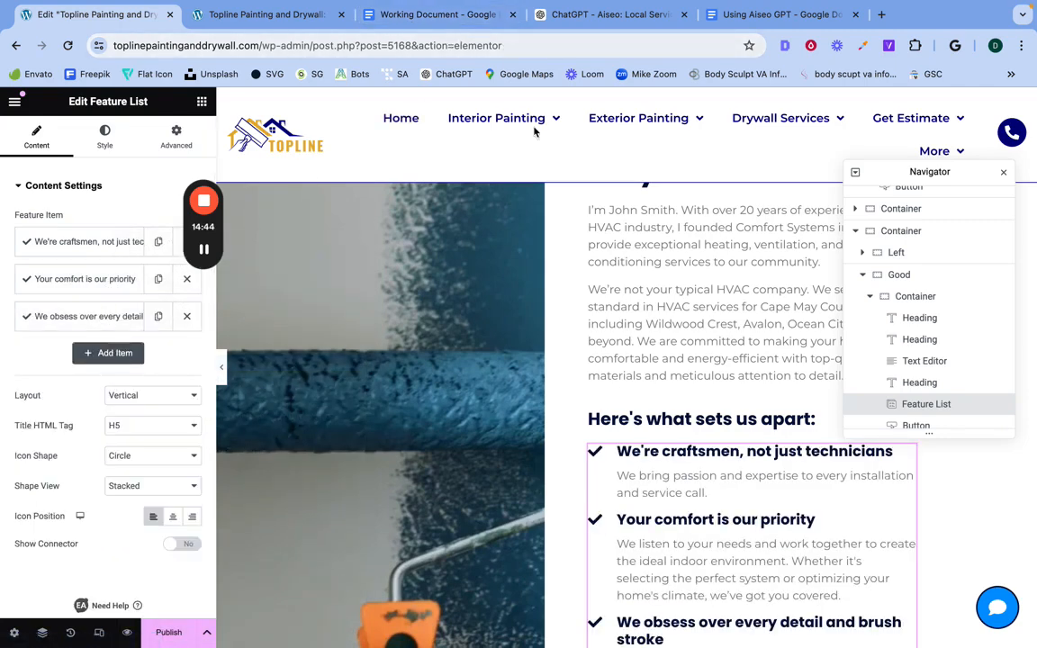
{"action": "scroll", "coordinate": [619, 381], "scroll_direction": "down", "scroll_amount": 1}
{"action": "scroll", "coordinate": [619, 382], "scroll_direction": "down", "scroll_amount": 3}
{"action": "scroll", "coordinate": [619, 381], "scroll_direction": "up", "scroll_amount": 3}
{"action": "scroll", "coordinate": [619, 382], "scroll_direction": "down", "scroll_amount": 1}
{"action": "scroll", "coordinate": [620, 382], "scroll_direction": "up", "scroll_amount": 3}
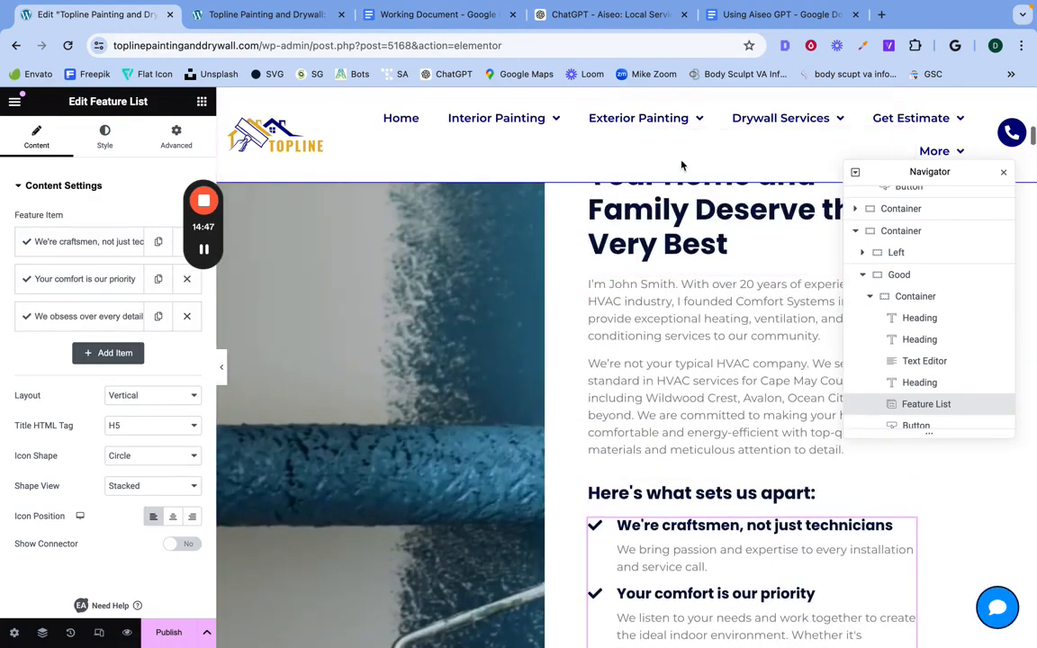
Step: In the Using Aiseo GPT document, read the "Using Aiseo for Character Count Matching" section with its example prompt and sample output
{"action": "left_click", "coordinate": [603, 15]}
{"action": "left_click", "coordinate": [775, 14]}
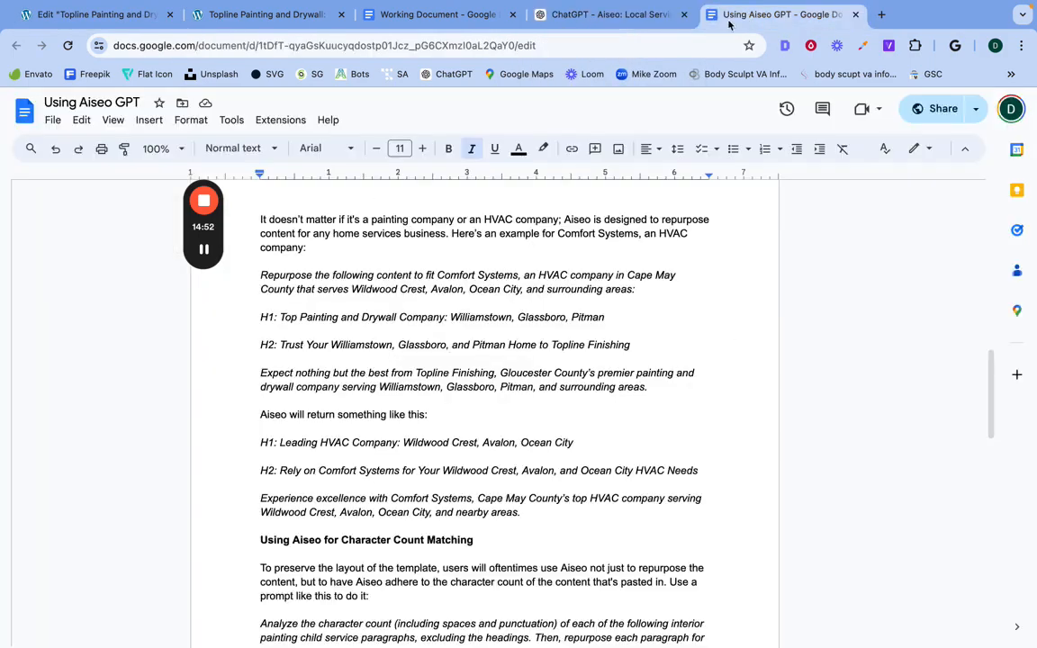
{"action": "scroll", "coordinate": [419, 482], "scroll_direction": "down", "scroll_amount": 4}
{"action": "scroll", "coordinate": [420, 481], "scroll_direction": "down", "scroll_amount": 1}
{"action": "scroll", "coordinate": [416, 405], "scroll_direction": "up", "scroll_amount": 1}
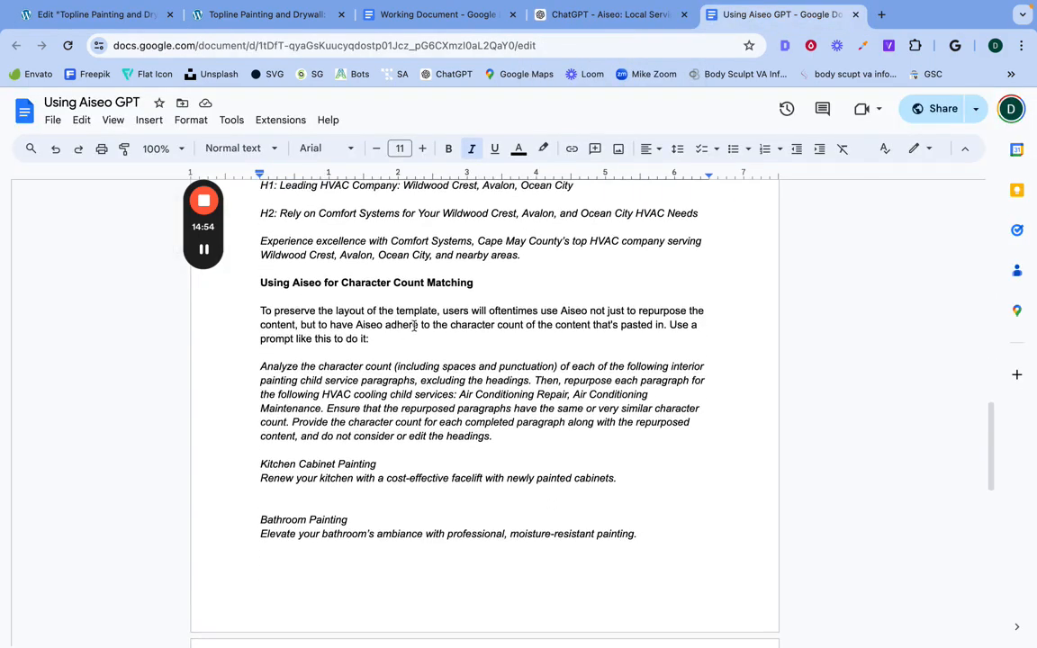
{"action": "triple_click", "coordinate": [319, 286]}
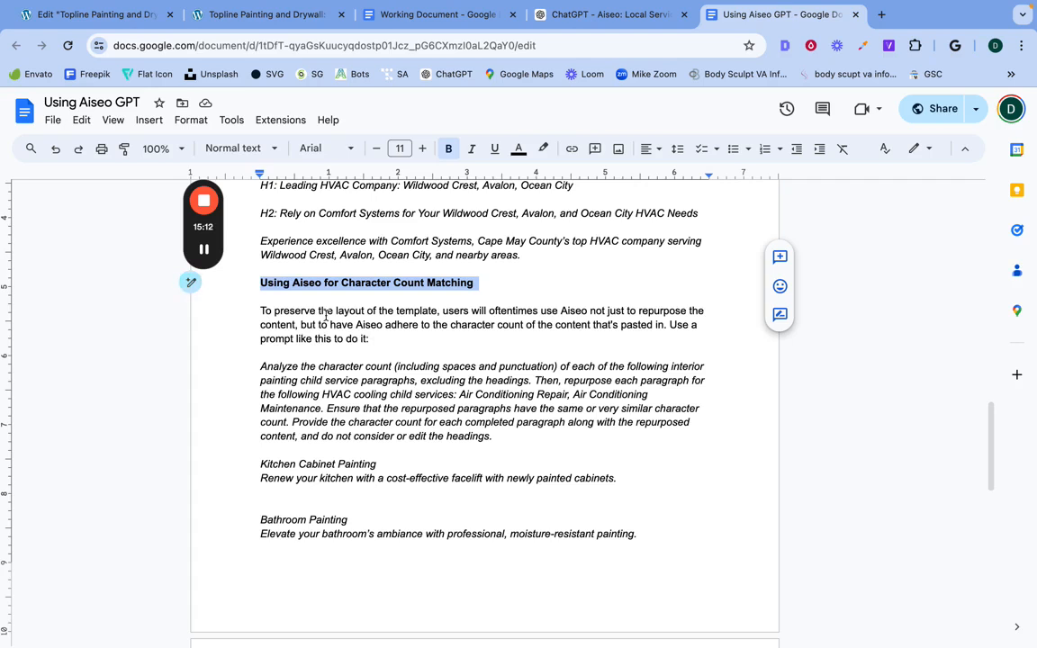
{"action": "triple_click", "coordinate": [400, 380]}
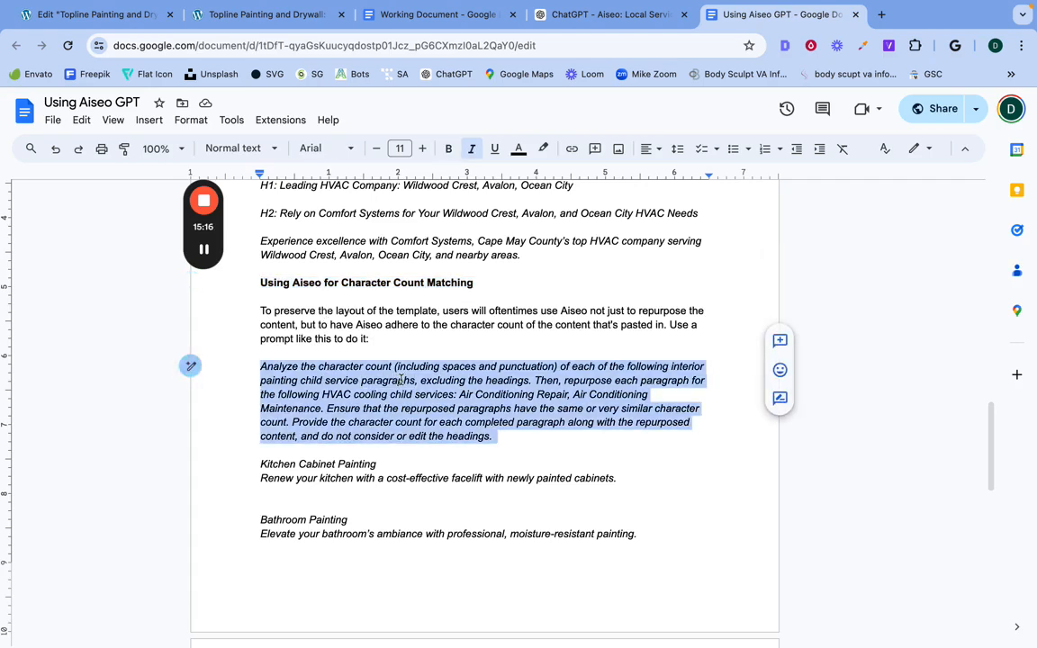
{"action": "double_click", "coordinate": [381, 378]}
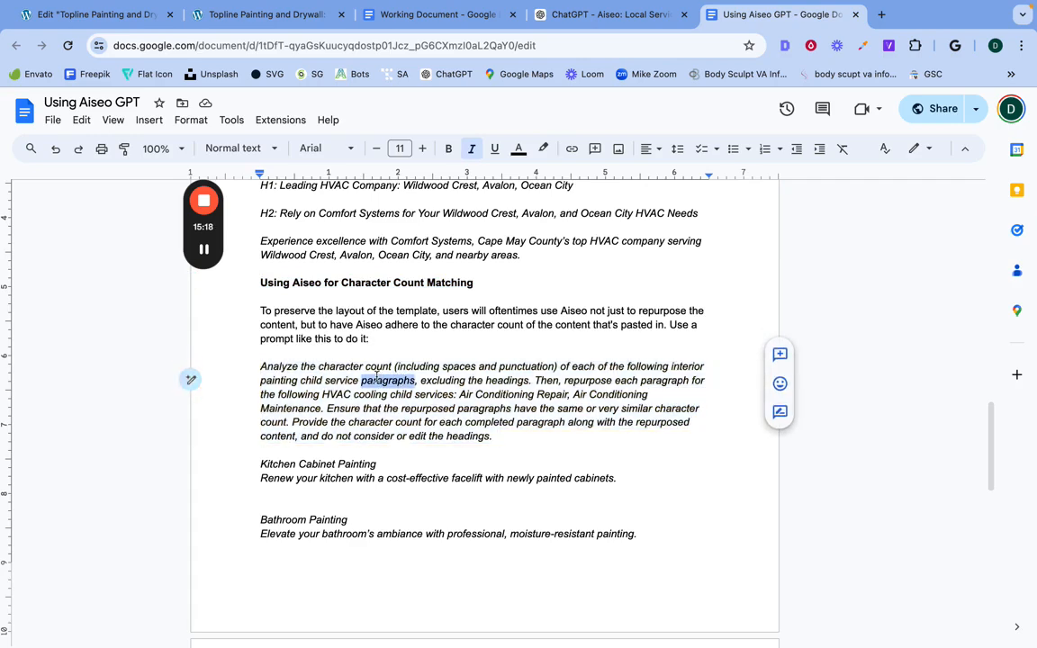
{"action": "triple_click", "coordinate": [376, 379]}
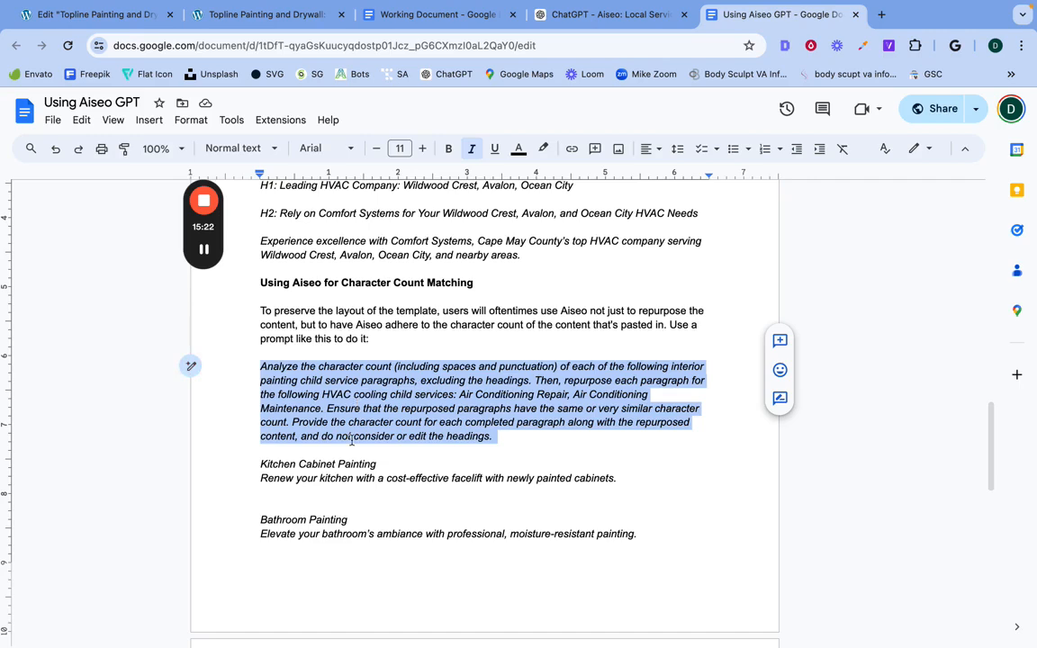
{"action": "scroll", "coordinate": [325, 450], "scroll_direction": "down", "scroll_amount": 3}
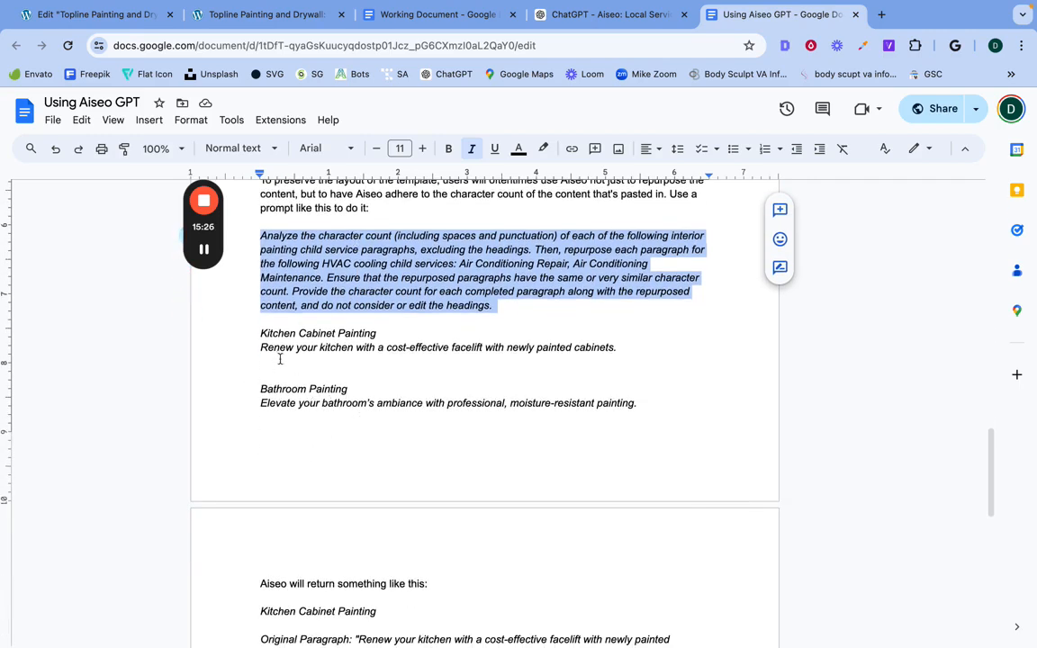
{"action": "scroll", "coordinate": [347, 430], "scroll_direction": "down", "scroll_amount": 5}
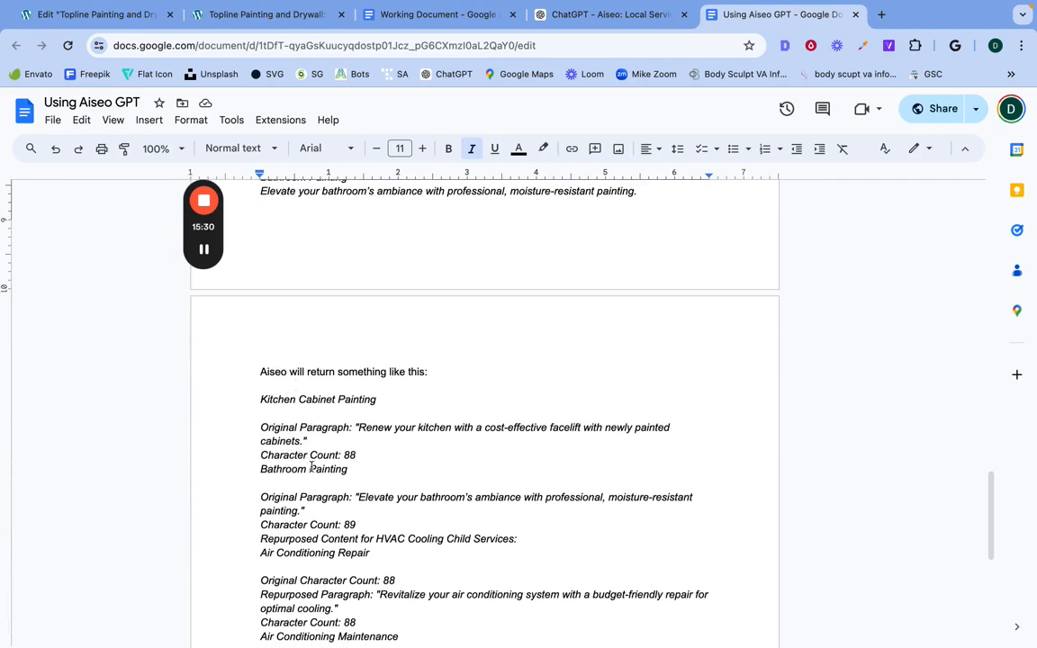
{"action": "scroll", "coordinate": [309, 468], "scroll_direction": "down", "scroll_amount": 1}
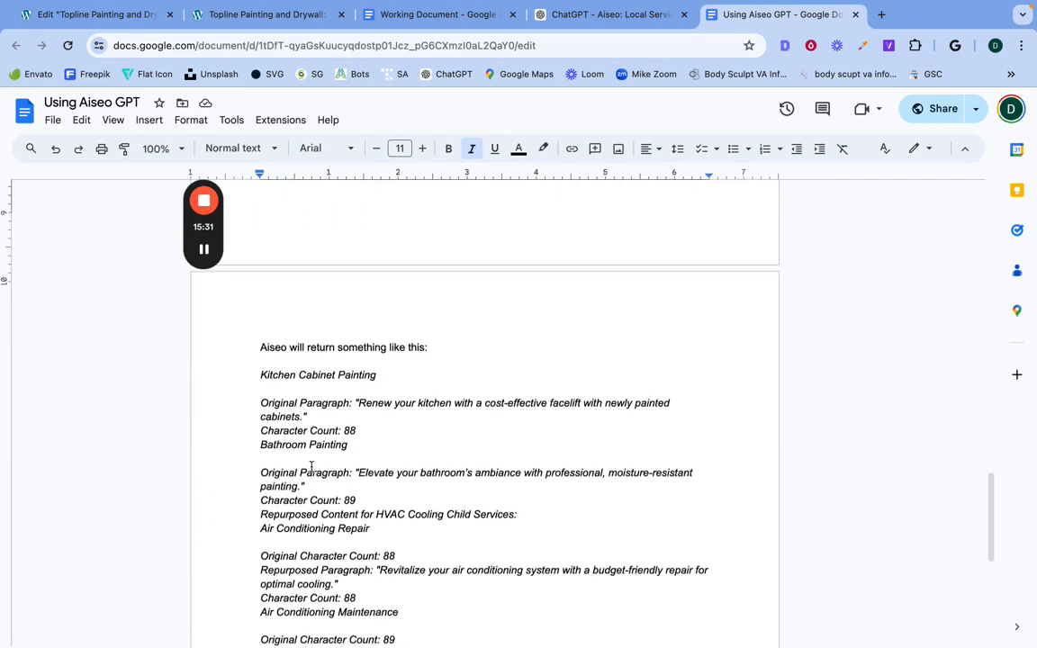
Step: Switch to the Topline page preview and examine its sections down to the interior painting child service cards
{"action": "left_click", "coordinate": [198, 16]}
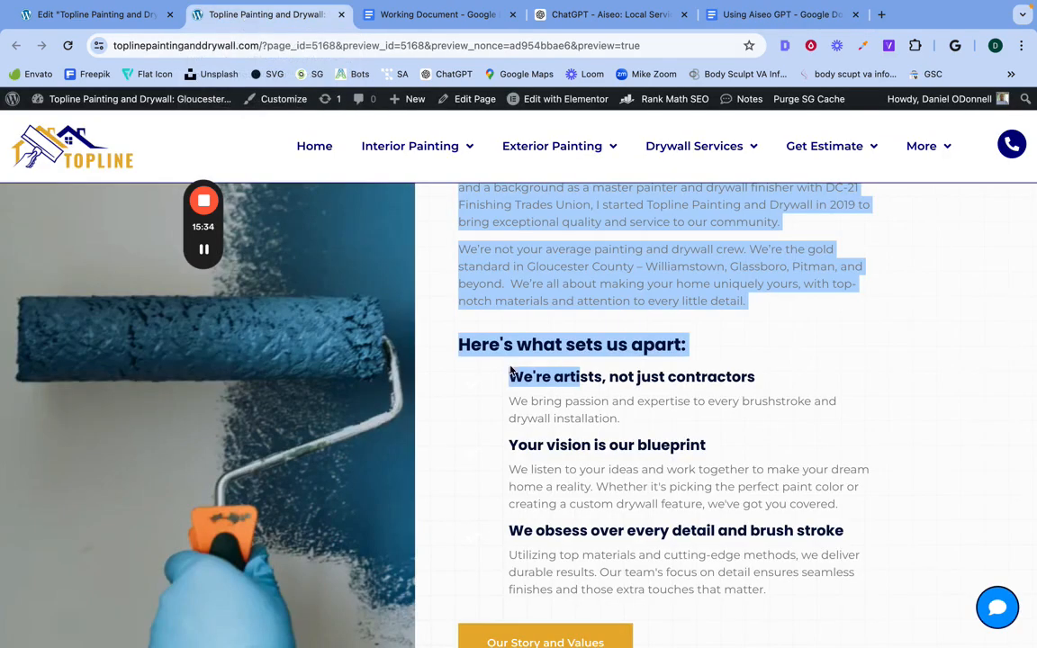
{"action": "left_click", "coordinate": [491, 425]}
{"action": "scroll", "coordinate": [492, 423], "scroll_direction": "down", "scroll_amount": 10}
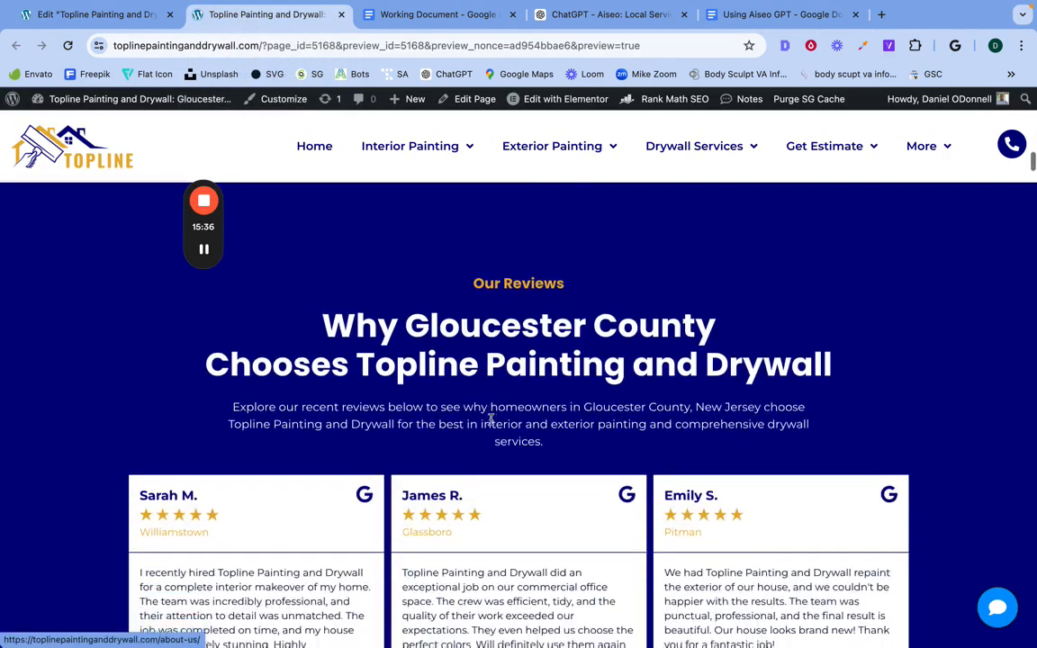
{"action": "scroll", "coordinate": [491, 421], "scroll_direction": "down", "scroll_amount": 15}
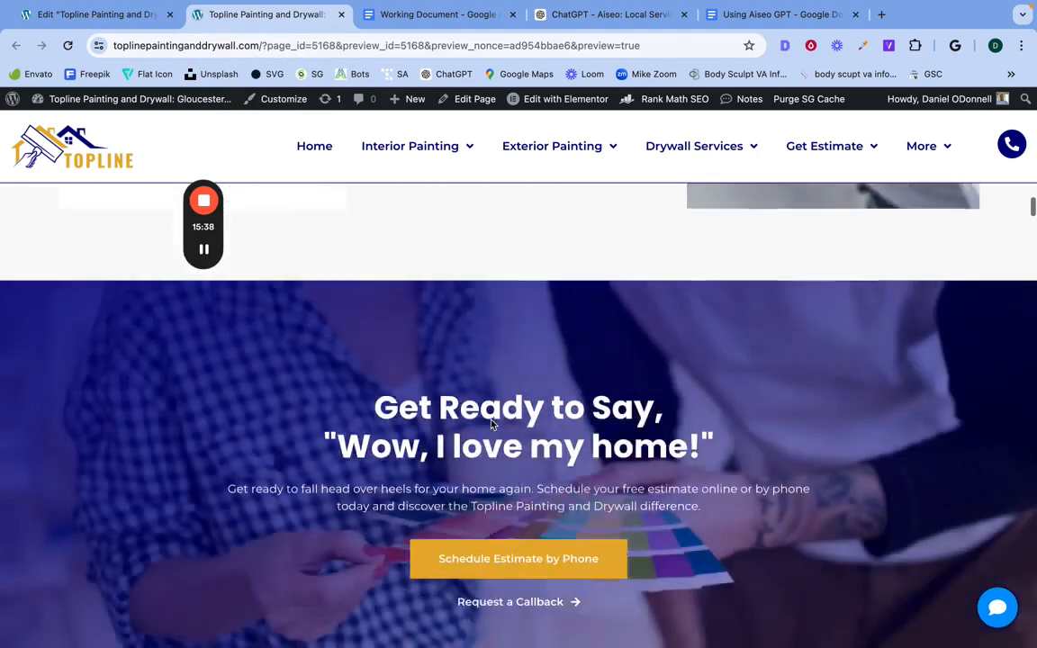
{"action": "scroll", "coordinate": [490, 421], "scroll_direction": "down", "scroll_amount": 10}
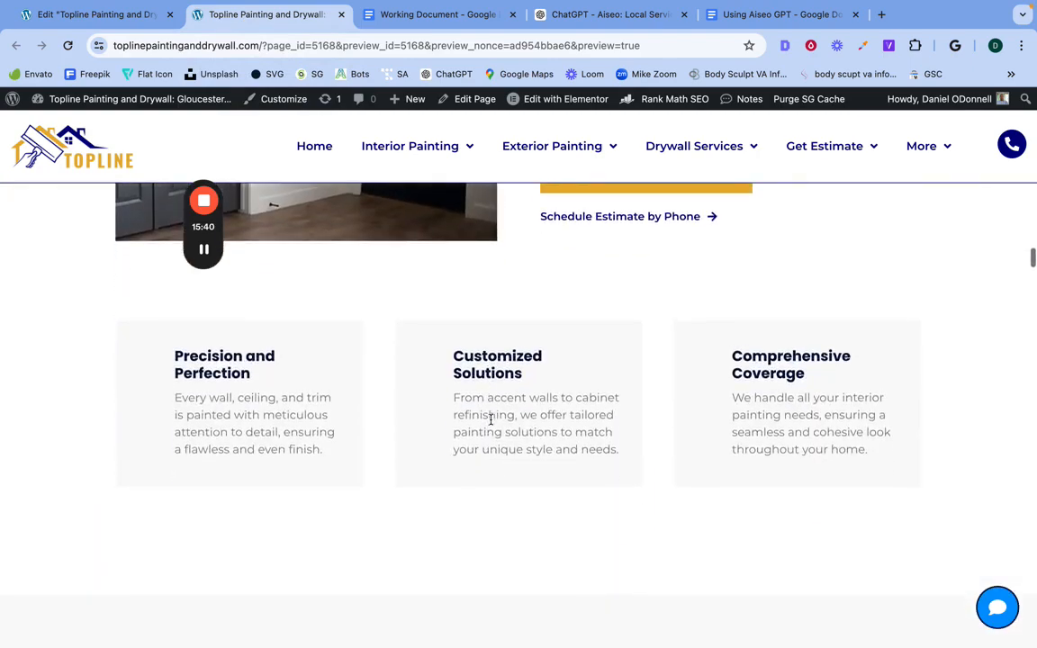
{"action": "scroll", "coordinate": [492, 423], "scroll_direction": "up", "scroll_amount": 3}
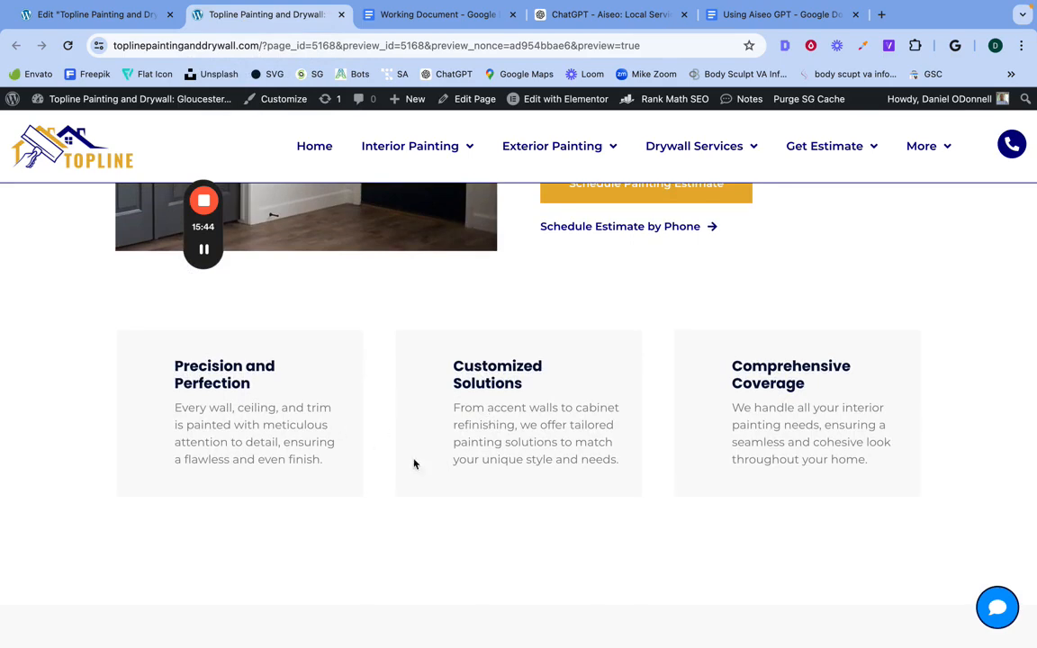
{"action": "scroll", "coordinate": [377, 443], "scroll_direction": "down", "scroll_amount": 10}
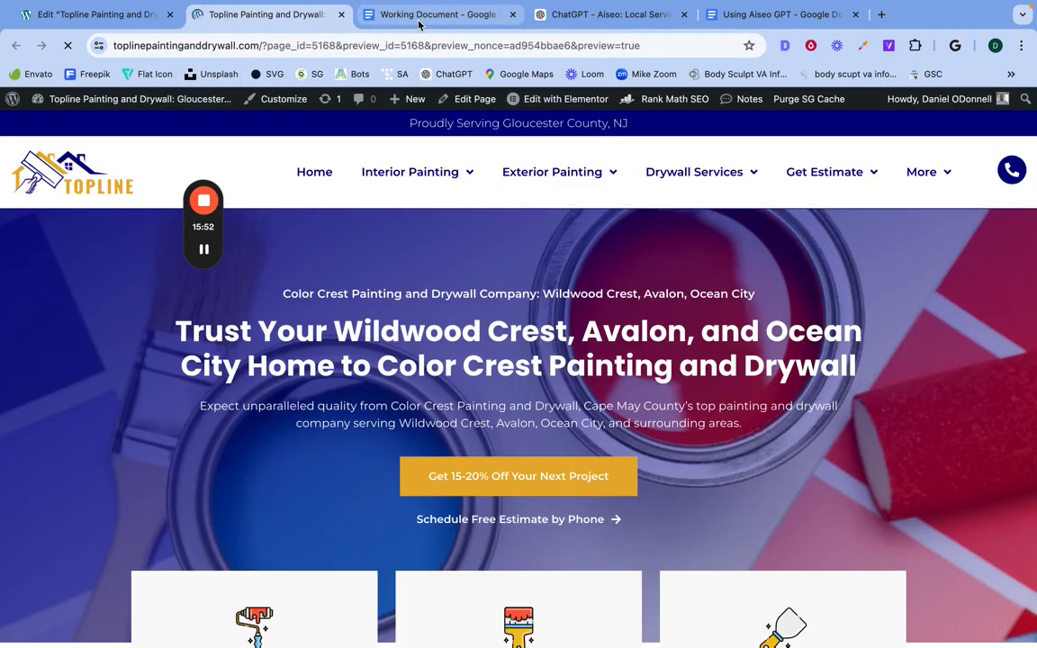
{"action": "scroll", "coordinate": [416, 303], "scroll_direction": "down", "scroll_amount": 6}
{"action": "scroll", "coordinate": [416, 303], "scroll_direction": "down", "scroll_amount": 20}
{"action": "scroll", "coordinate": [416, 304], "scroll_direction": "down", "scroll_amount": 20}
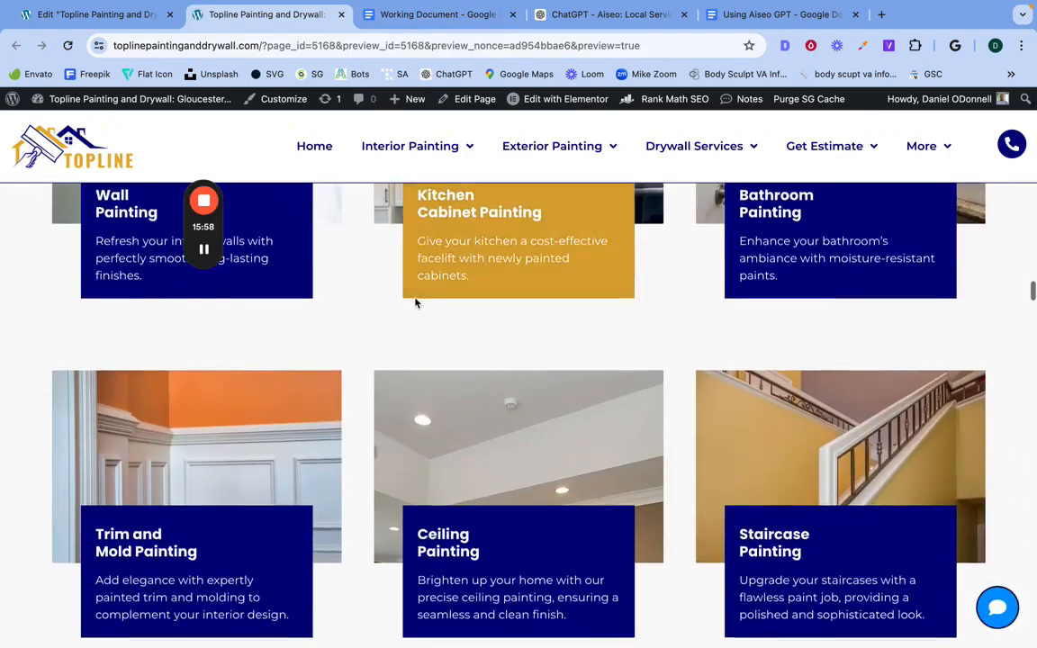
{"action": "scroll", "coordinate": [416, 303], "scroll_direction": "up", "scroll_amount": 3}
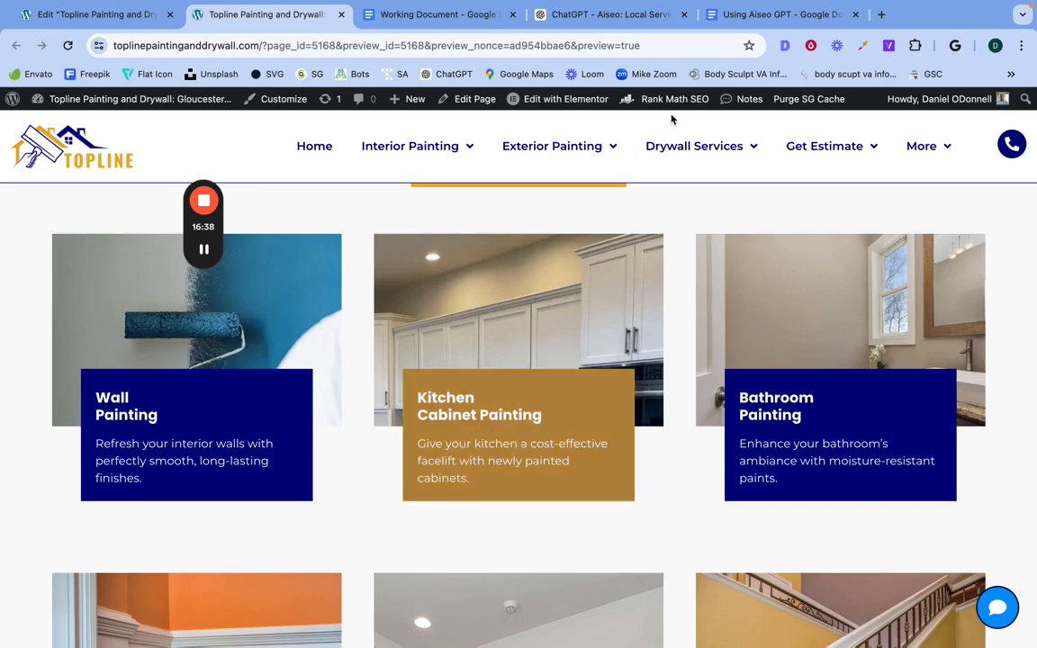
Step: Return to the Using Aiseo GPT document and review the character count prompt, the sample repurposed paragraphs and the Key Considerations
{"action": "left_click", "coordinate": [591, 16]}
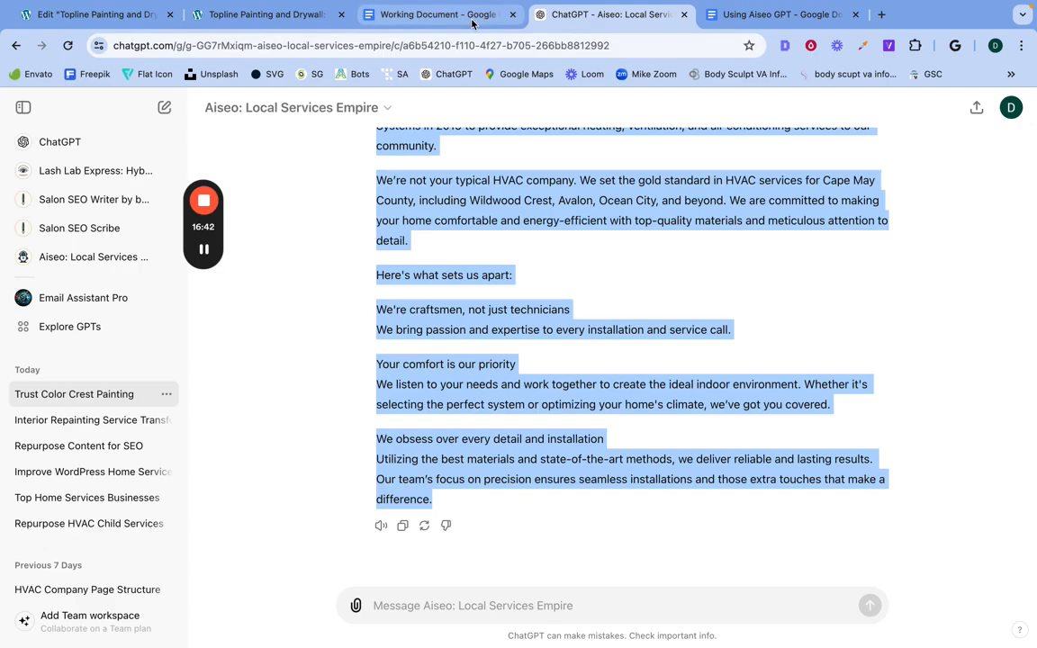
{"action": "left_click", "coordinate": [774, 15]}
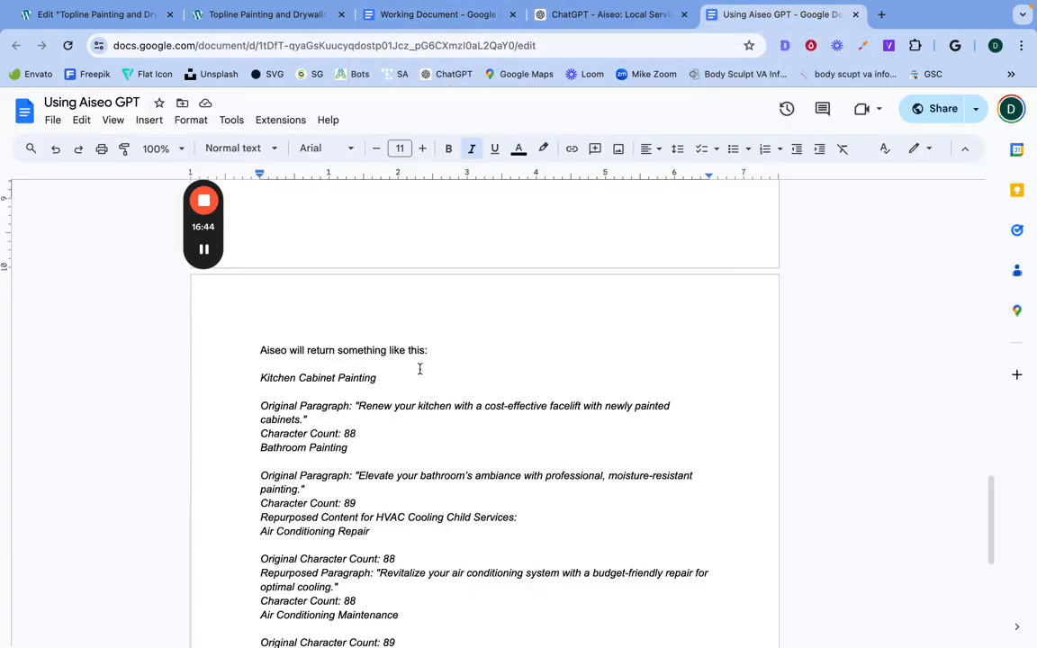
{"action": "scroll", "coordinate": [455, 298], "scroll_direction": "up", "scroll_amount": 5}
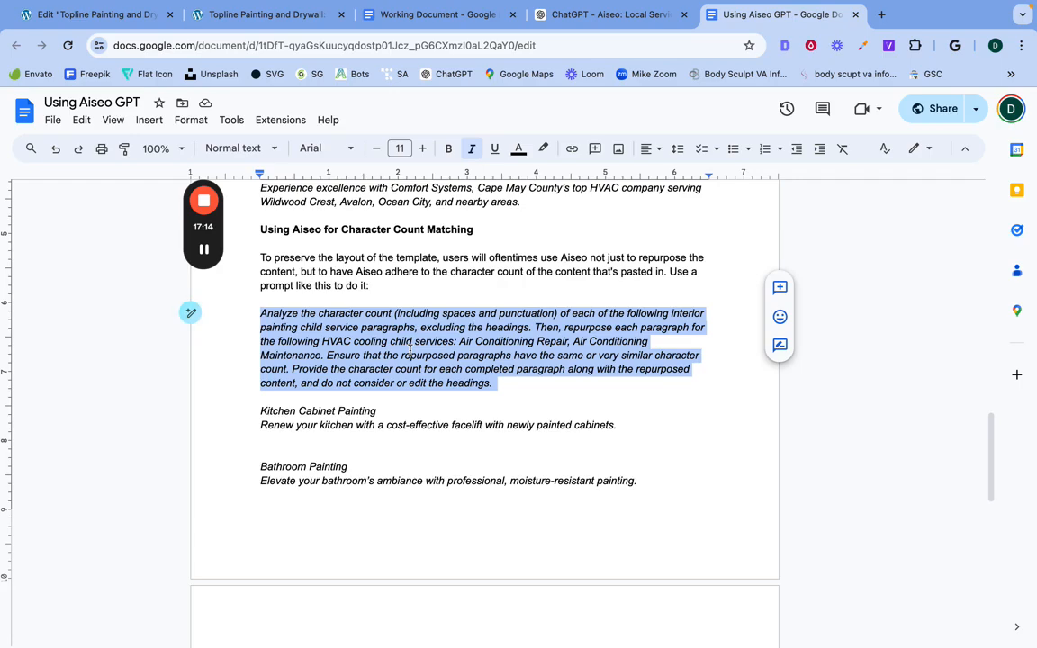
{"action": "scroll", "coordinate": [411, 351], "scroll_direction": "down", "scroll_amount": 5}
{"action": "scroll", "coordinate": [406, 347], "scroll_direction": "down", "scroll_amount": 2}
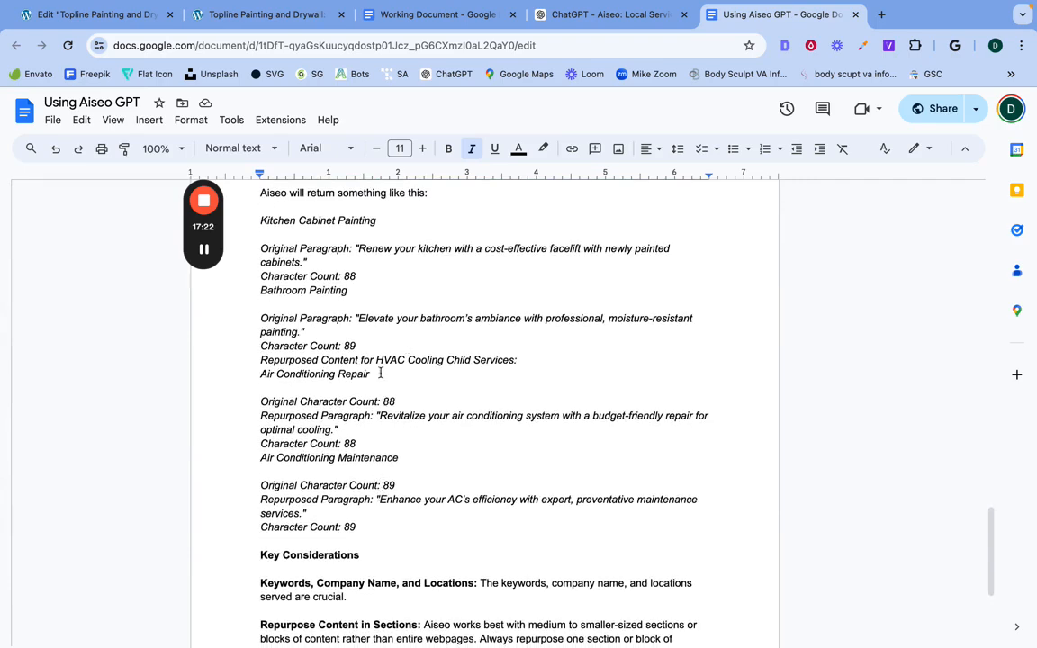
{"action": "scroll", "coordinate": [381, 475], "scroll_direction": "down", "scroll_amount": 1}
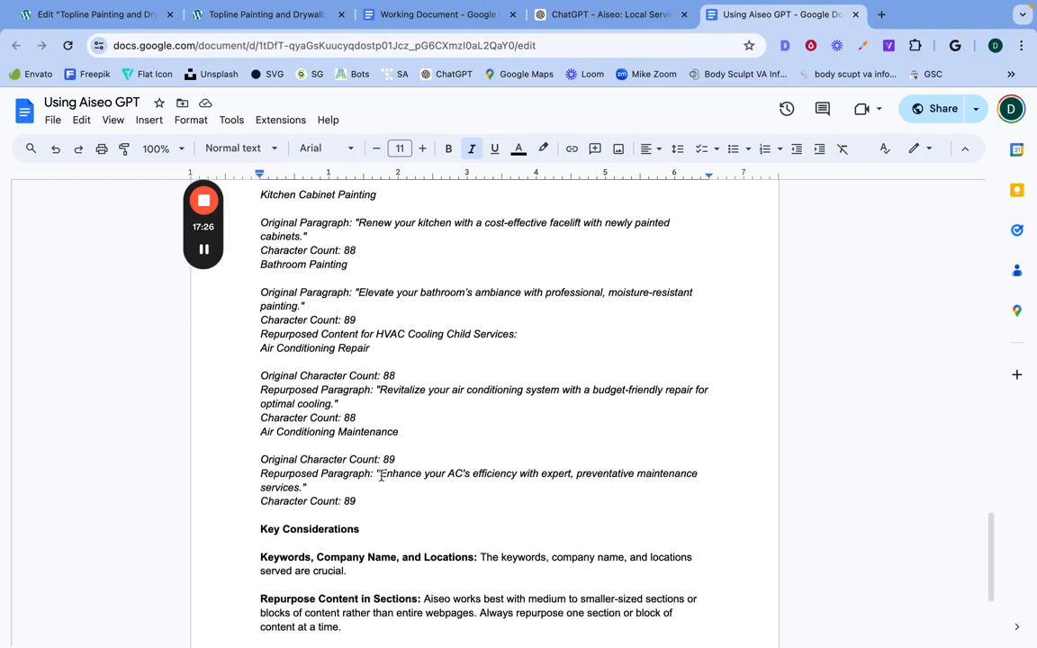
{"action": "scroll", "coordinate": [450, 322], "scroll_direction": "up", "scroll_amount": 1}
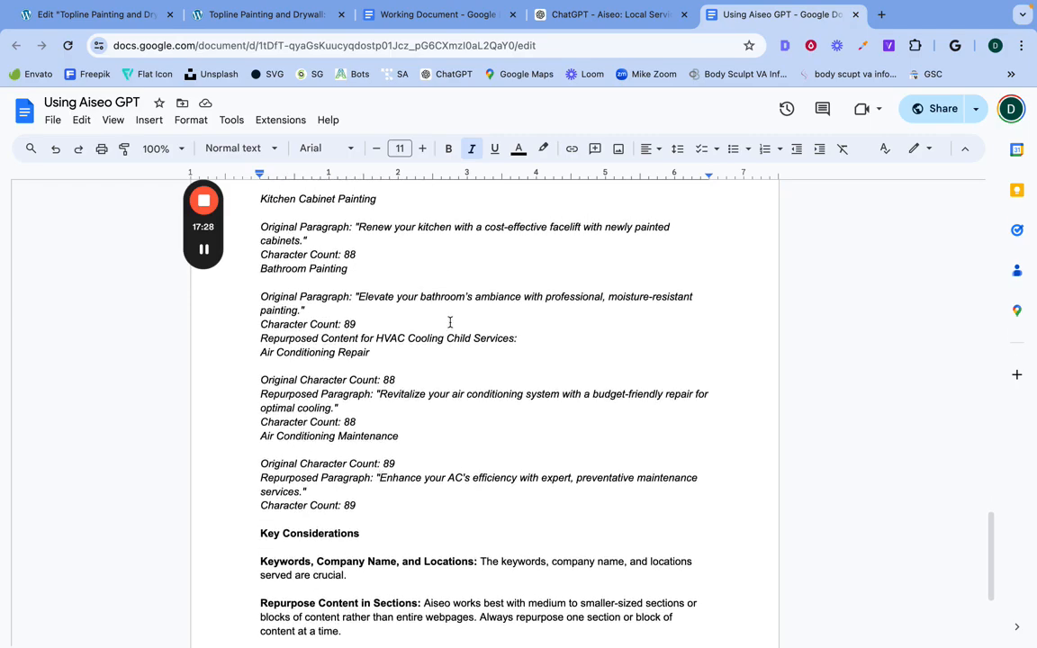
{"action": "scroll", "coordinate": [396, 422], "scroll_direction": "down", "scroll_amount": 1}
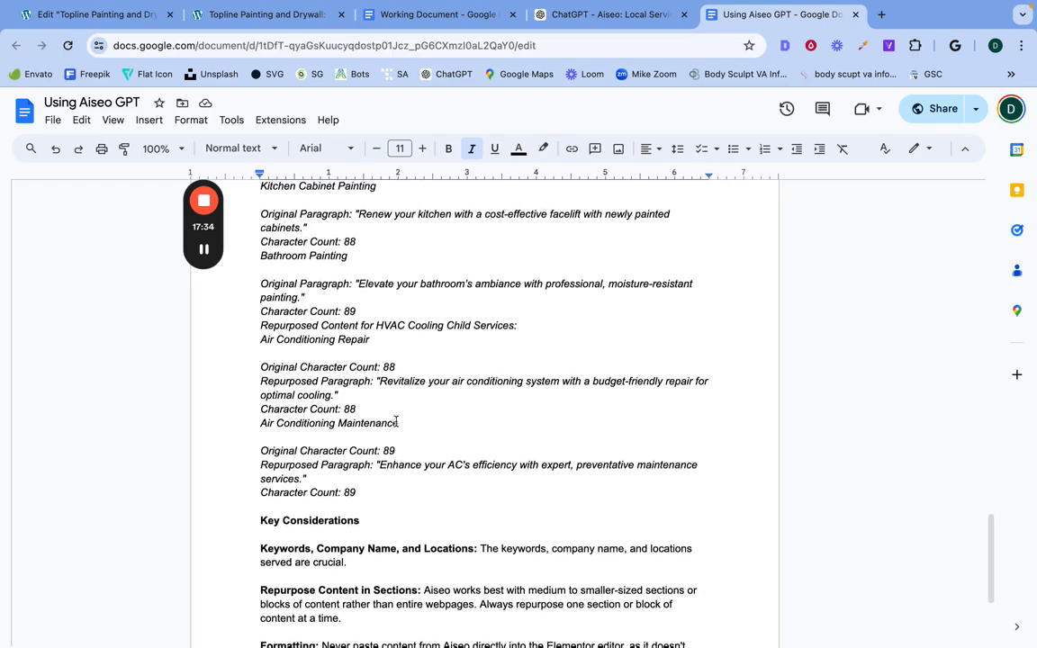
{"action": "scroll", "coordinate": [396, 421], "scroll_direction": "down", "scroll_amount": 5}
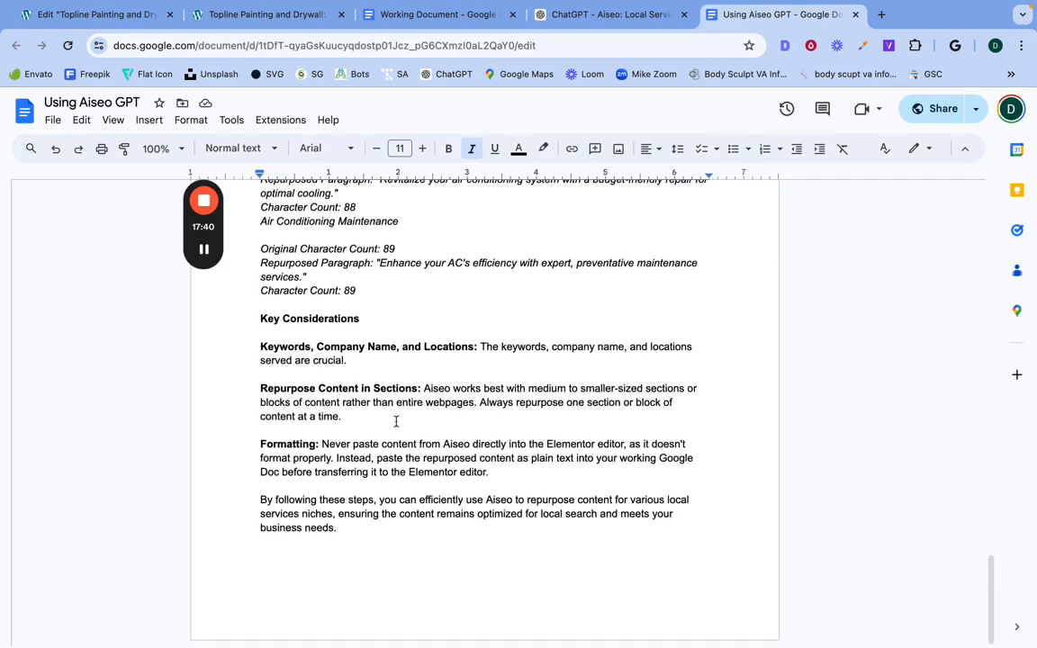
{"action": "scroll", "coordinate": [425, 313], "scroll_direction": "up", "scroll_amount": 10}
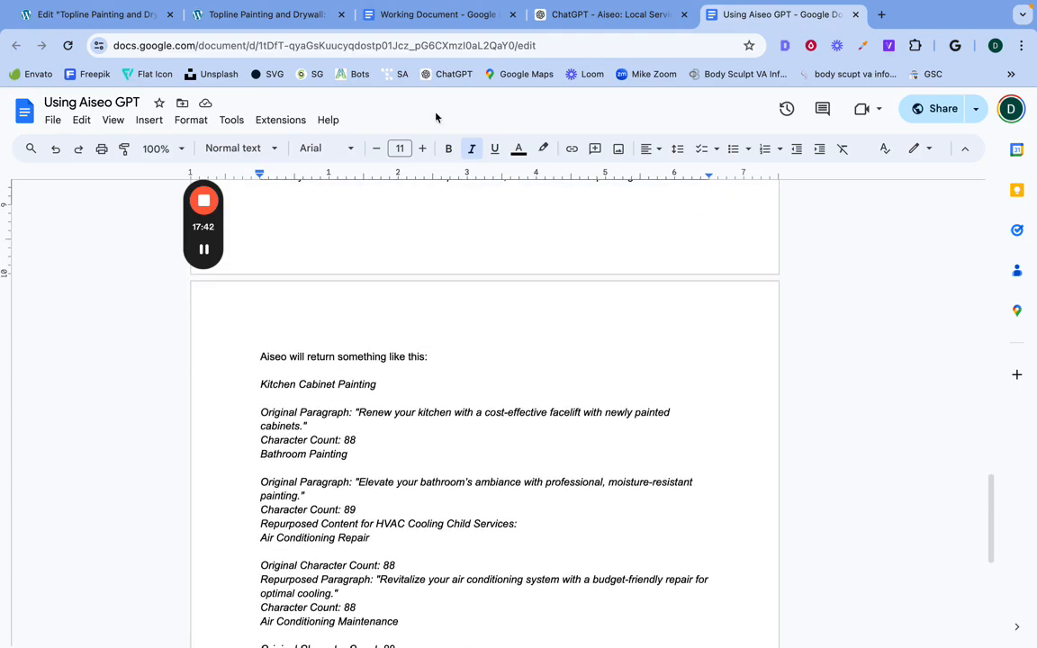
Step: In the Topline page preview, compare the child service cards from interior painting through the drywall services
{"action": "left_click", "coordinate": [236, 15]}
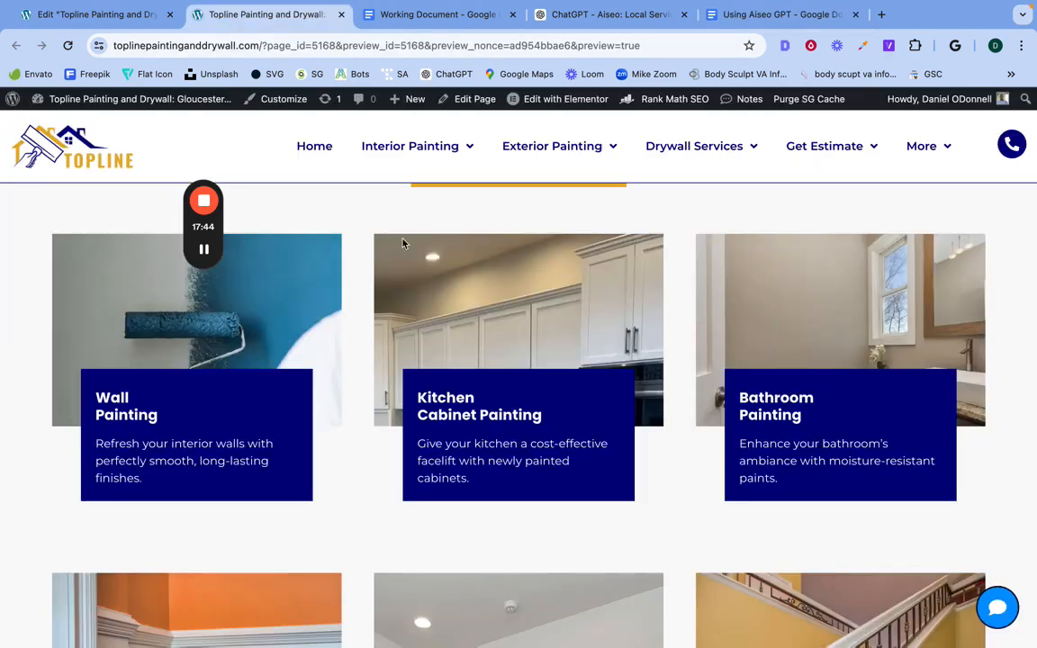
{"action": "scroll", "coordinate": [402, 240], "scroll_direction": "up", "scroll_amount": 20}
{"action": "scroll", "coordinate": [403, 244], "scroll_direction": "down", "scroll_amount": 10}
{"action": "scroll", "coordinate": [426, 473], "scroll_direction": "down", "scroll_amount": 20}
{"action": "scroll", "coordinate": [426, 468], "scroll_direction": "down", "scroll_amount": 20}
{"action": "scroll", "coordinate": [422, 459], "scroll_direction": "down", "scroll_amount": 20}
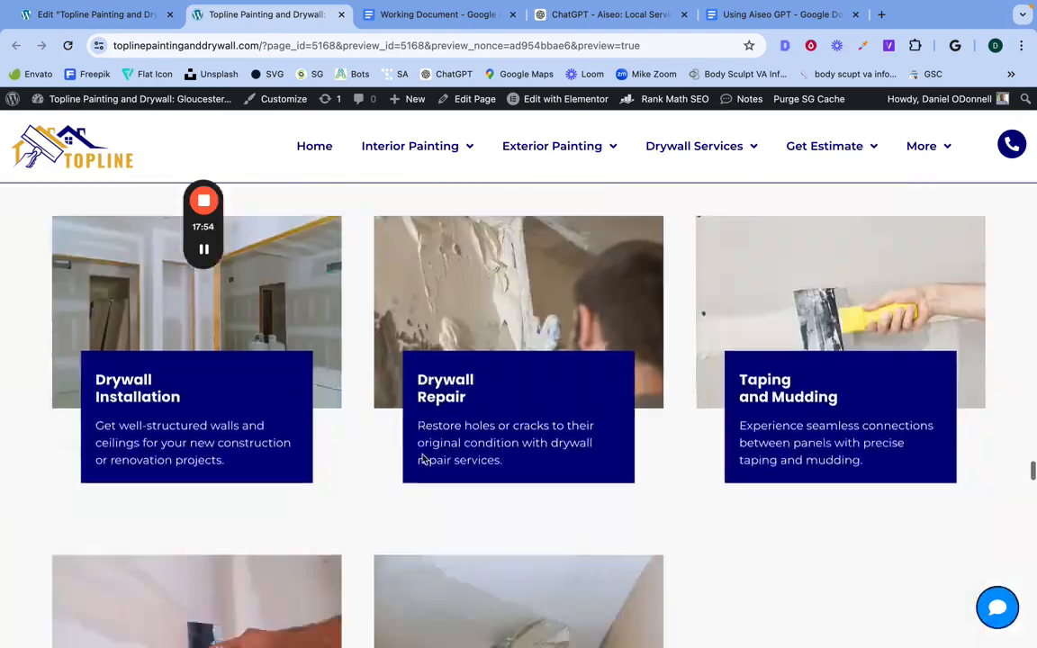
{"action": "scroll", "coordinate": [422, 459], "scroll_direction": "down", "scroll_amount": 20}
{"action": "scroll", "coordinate": [422, 454], "scroll_direction": "down", "scroll_amount": 10}
{"action": "scroll", "coordinate": [423, 457], "scroll_direction": "up", "scroll_amount": 15}
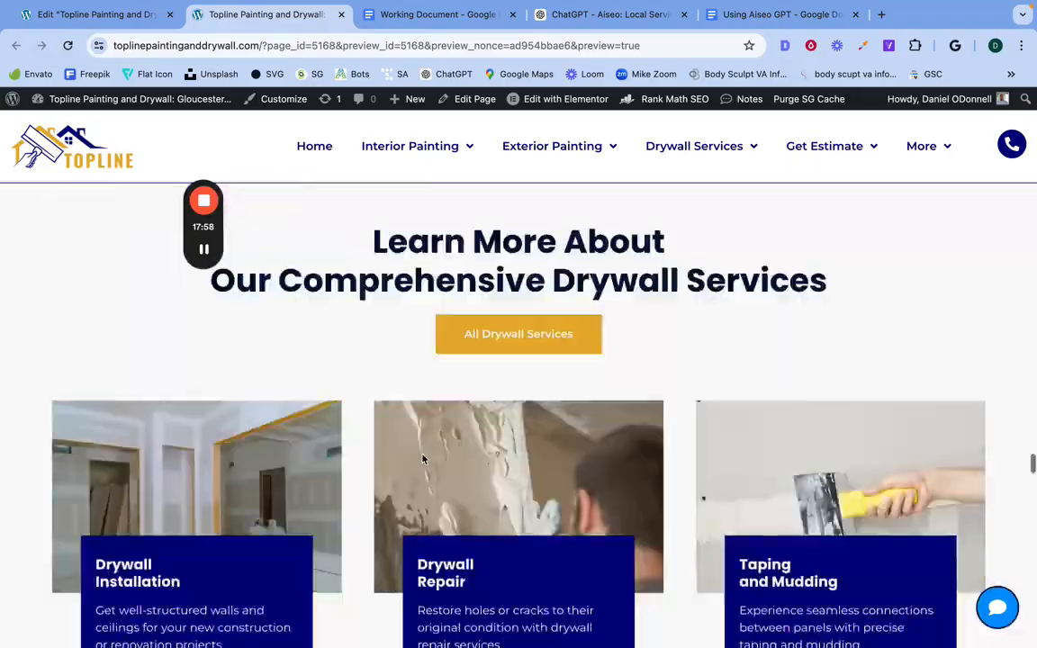
Step: Review the hero heading at the top of the Topline page preview and check the page's SEO title and description
{"action": "scroll", "coordinate": [423, 459], "scroll_direction": "up", "scroll_amount": 20}
{"action": "scroll", "coordinate": [422, 459], "scroll_direction": "up", "scroll_amount": 10}
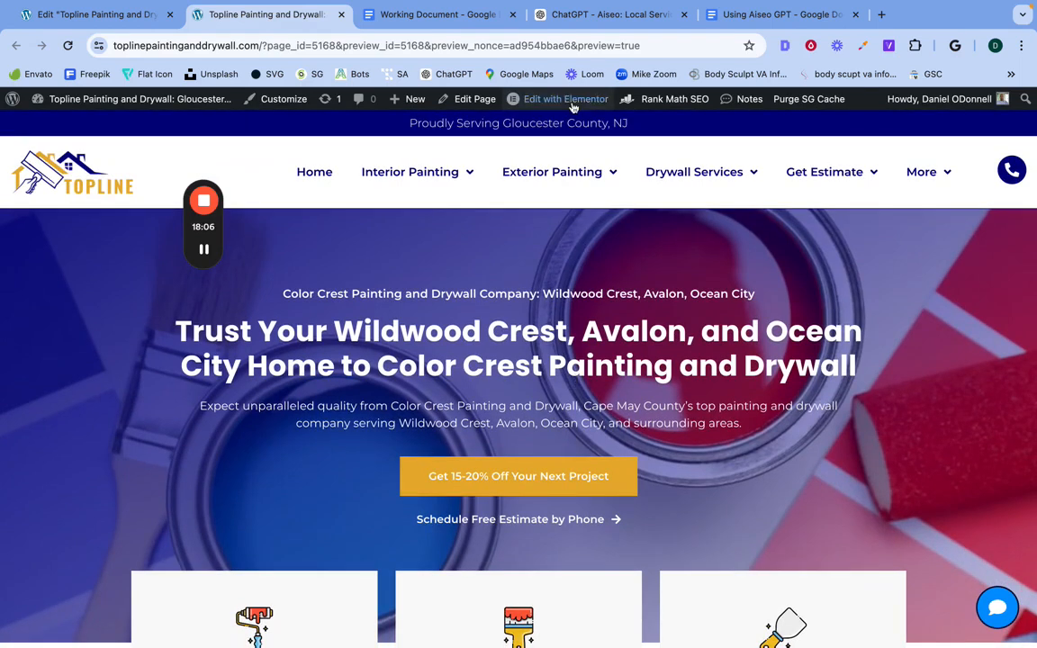
{"action": "triple_click", "coordinate": [313, 290]}
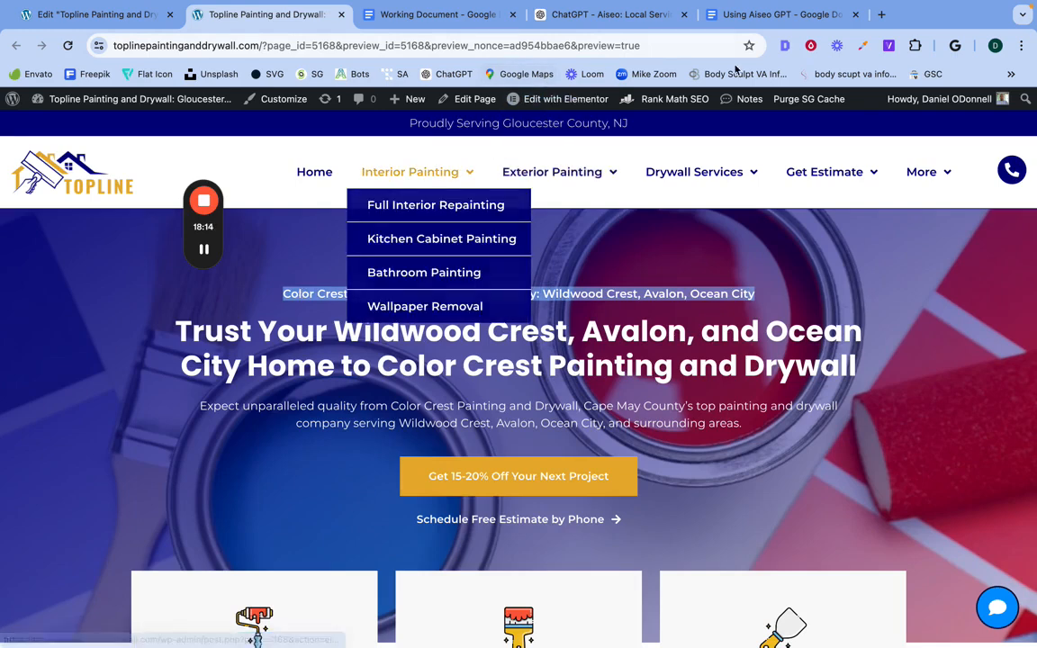
{"action": "left_click", "coordinate": [784, 45]}
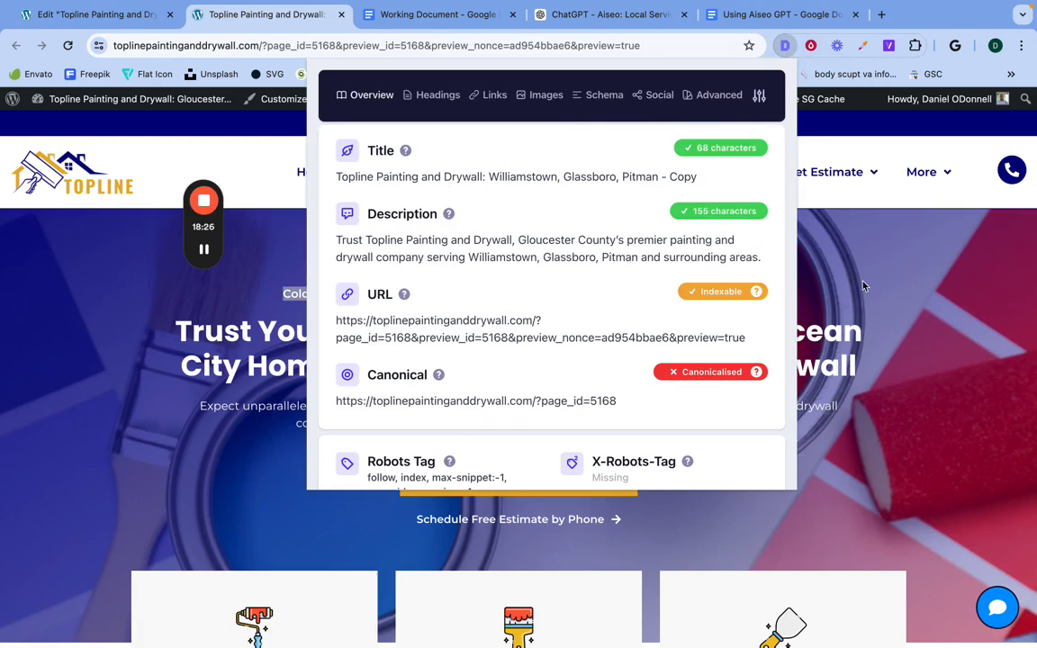
{"action": "key", "text": "Escape"}
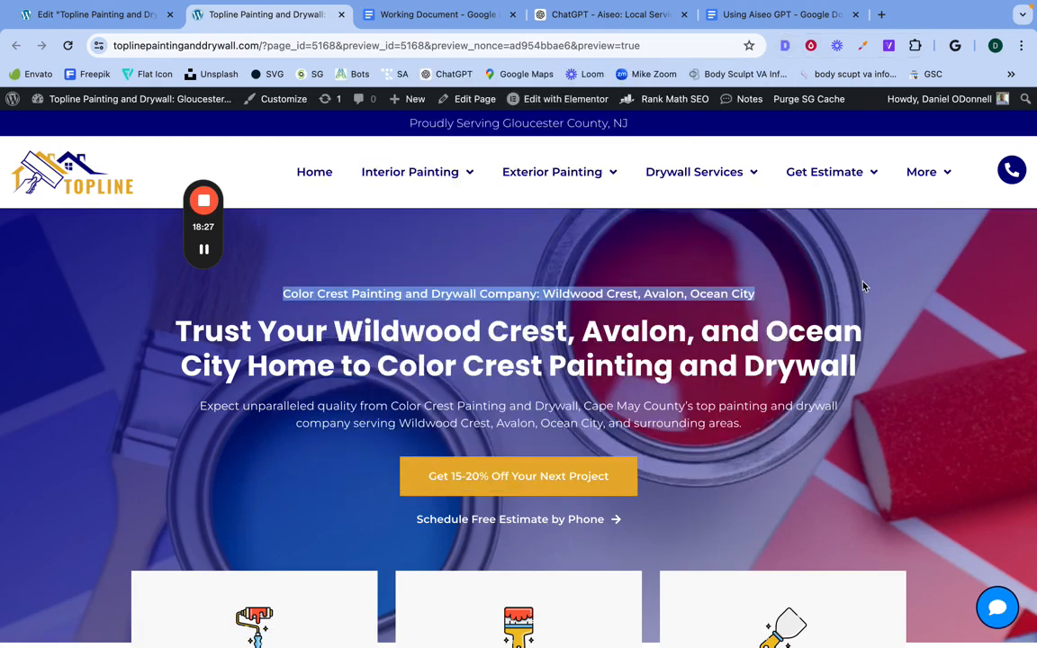
{"action": "double_click", "coordinate": [527, 330]}
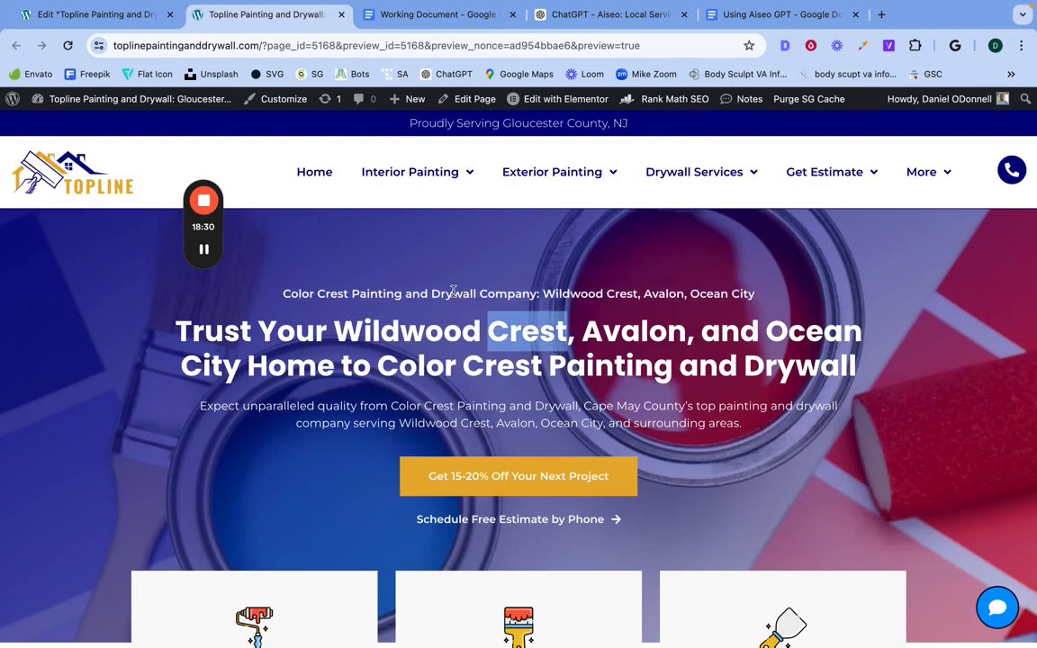
Step: Switch to ChatGPT and start a new Aiseo chat with the suggested prompt "Rewrite the following content to match the character count."
{"action": "mouse_move", "coordinate": [615, 175]}
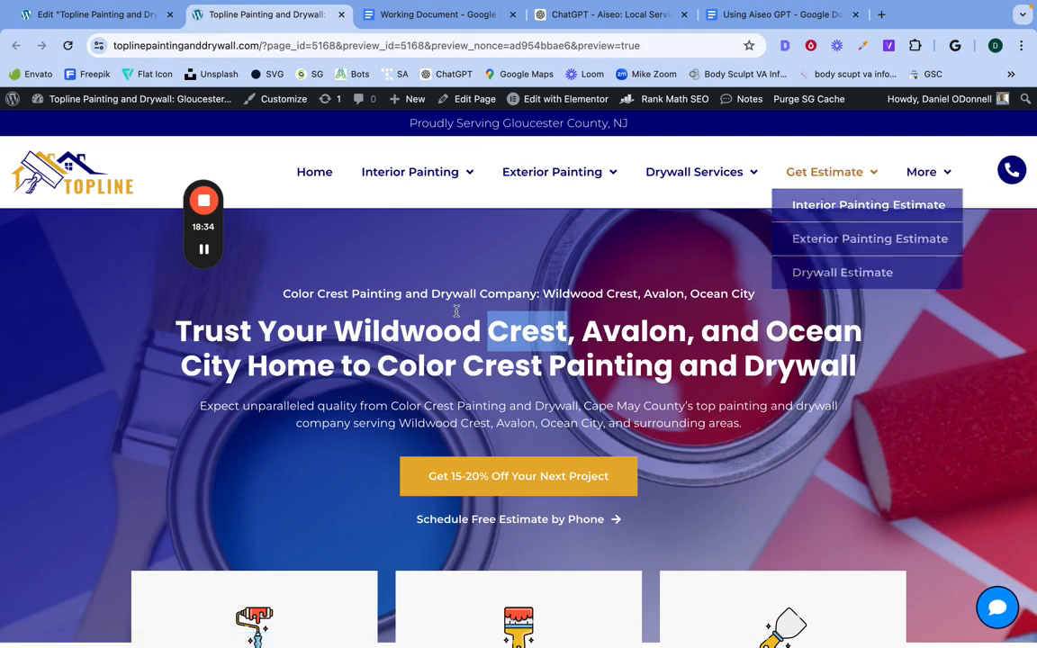
{"action": "left_click", "coordinate": [600, 15]}
{"action": "scroll", "coordinate": [535, 293], "scroll_direction": "up", "scroll_amount": 15}
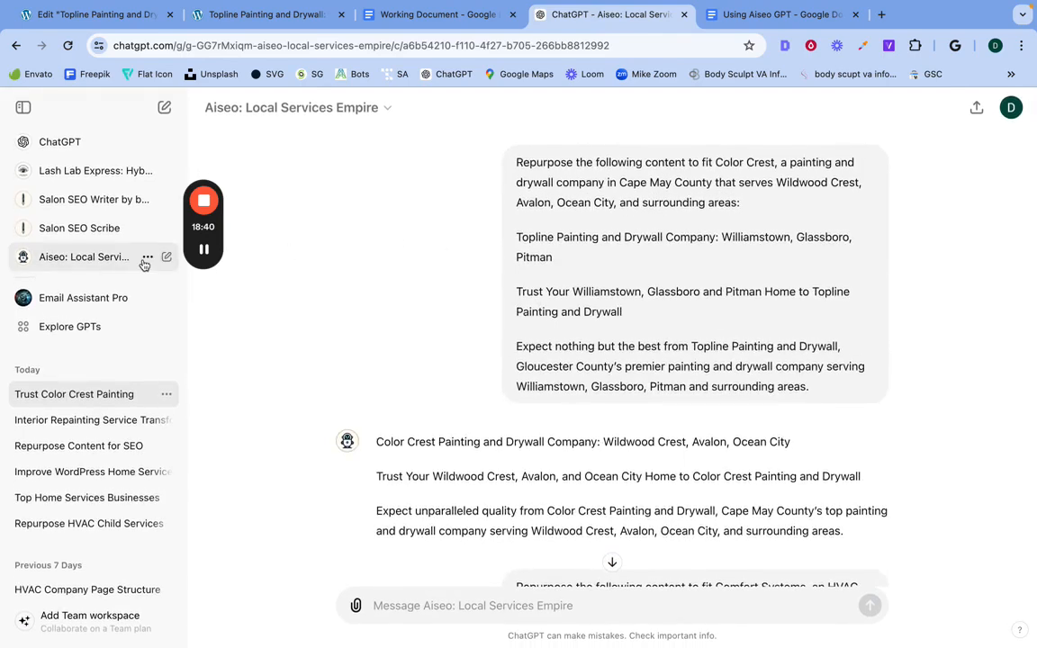
{"action": "left_click", "coordinate": [108, 261]}
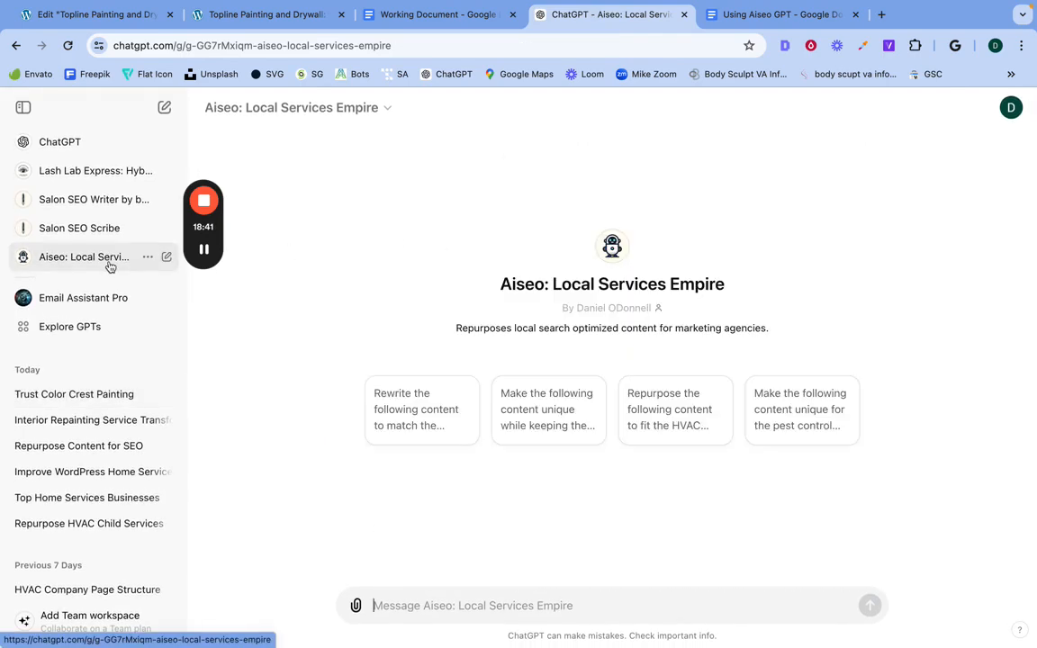
{"action": "left_click", "coordinate": [398, 411]}
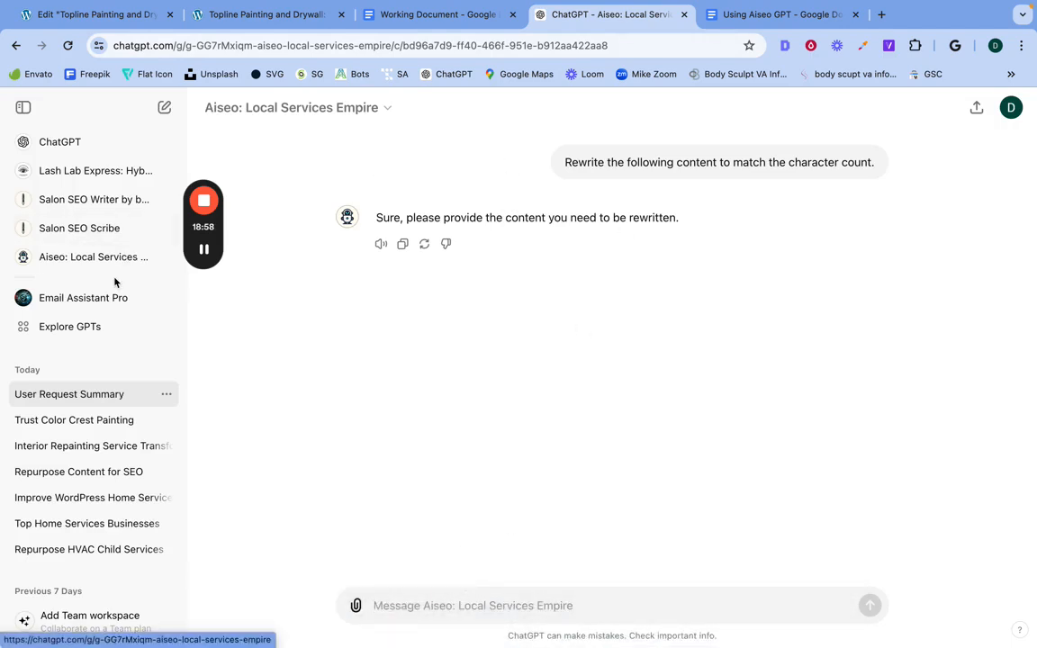
Step: Start another Aiseo chat with the suggested prompt "Make the following content unique while keeping the original meaning."
{"action": "left_click", "coordinate": [72, 257]}
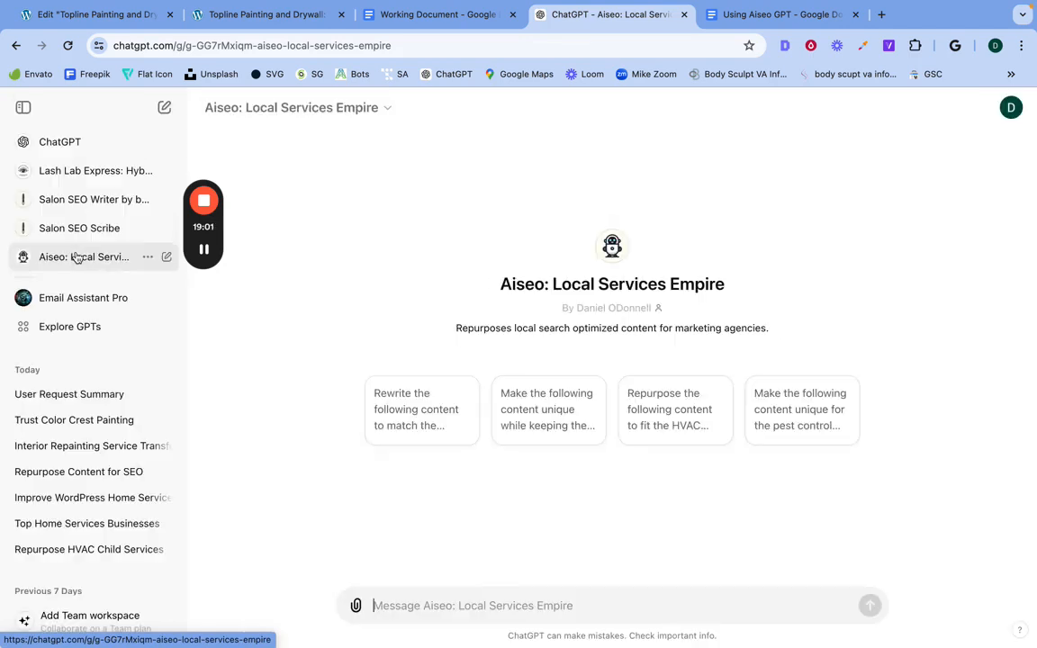
{"action": "left_click", "coordinate": [552, 411]}
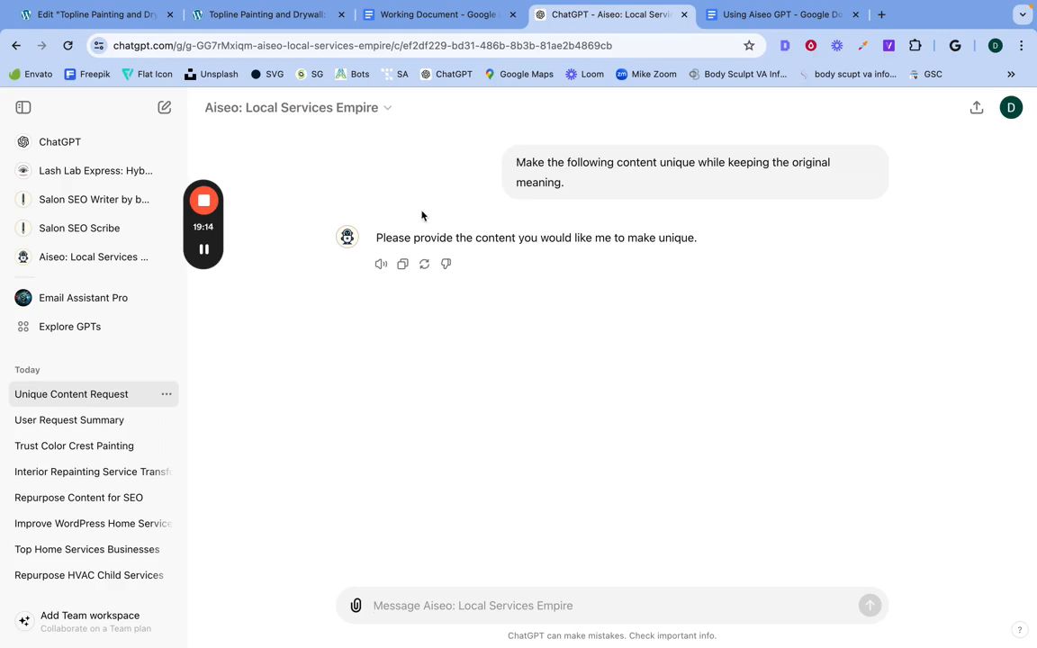
{"action": "triple_click", "coordinate": [726, 159]}
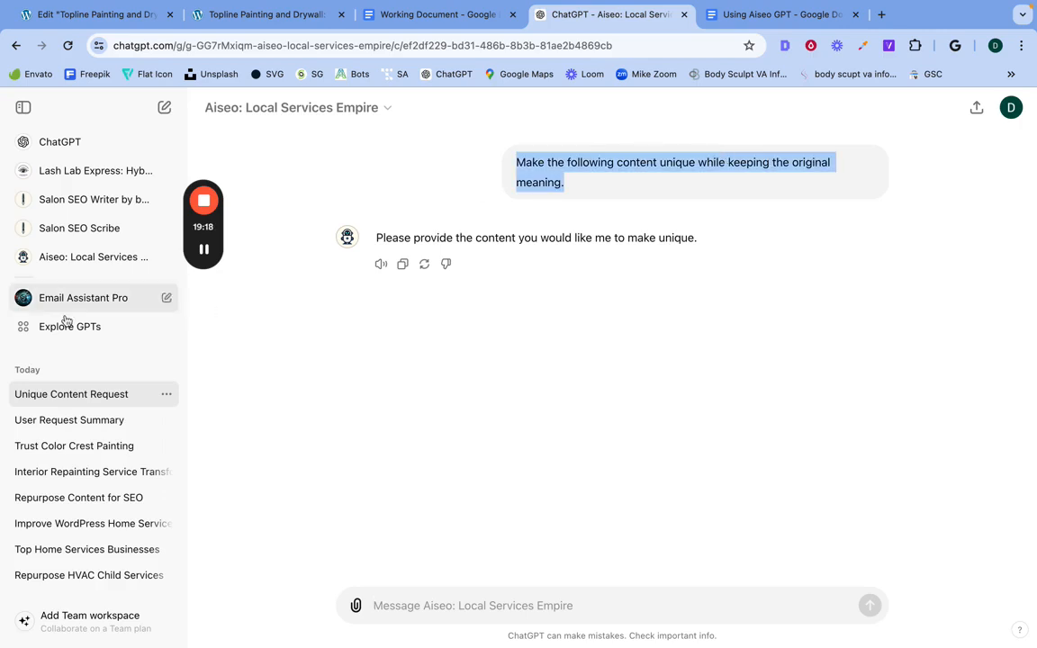
Step: Start separate Aiseo chats from the suggested prompts for repurposing content to the HVAC niche and making content unique for the pest control niche
{"action": "left_click", "coordinate": [72, 261]}
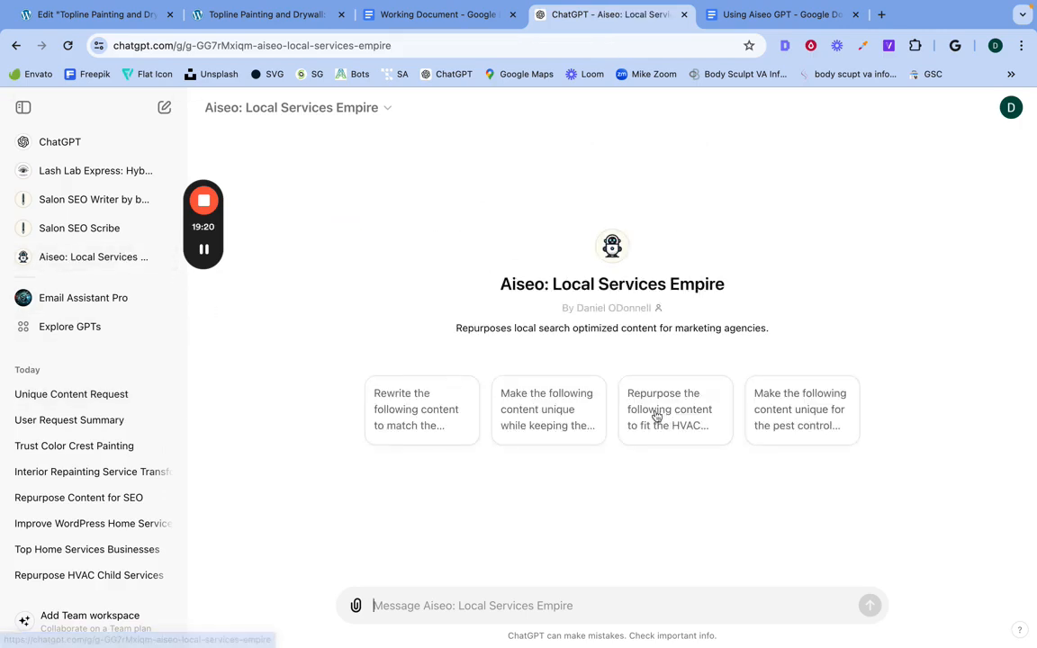
{"action": "left_click", "coordinate": [684, 419]}
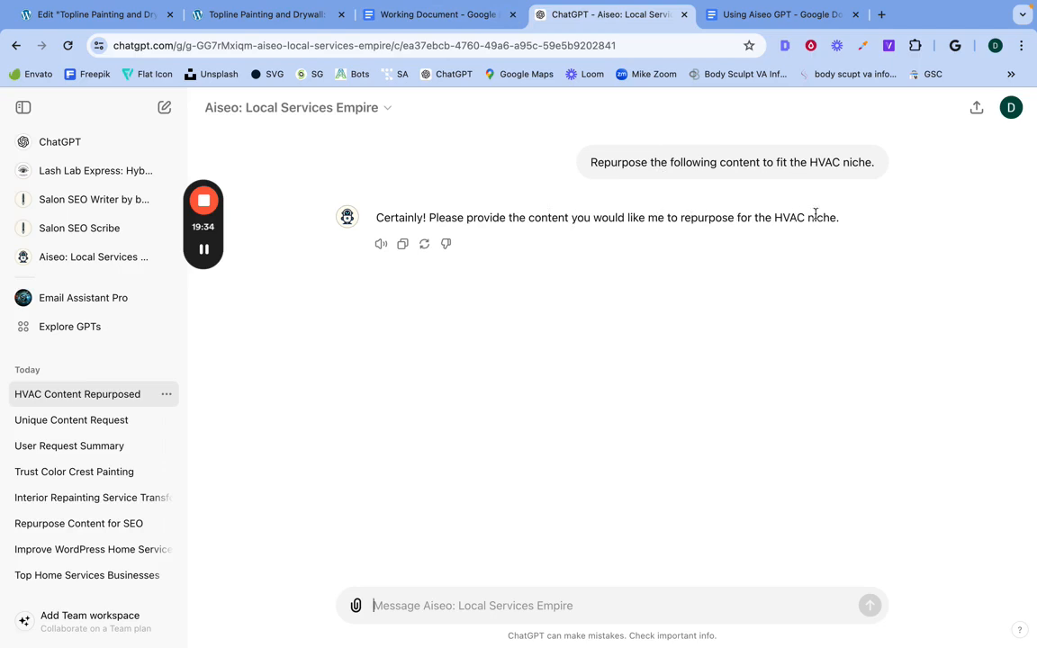
{"action": "left_click", "coordinate": [78, 261]}
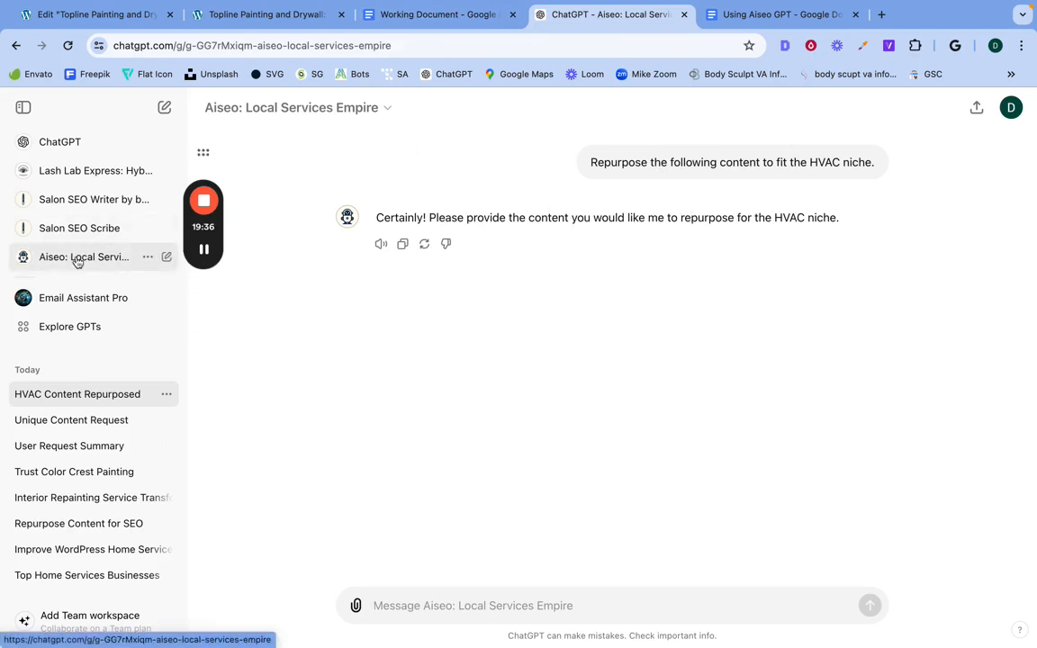
{"action": "left_click", "coordinate": [812, 393]}
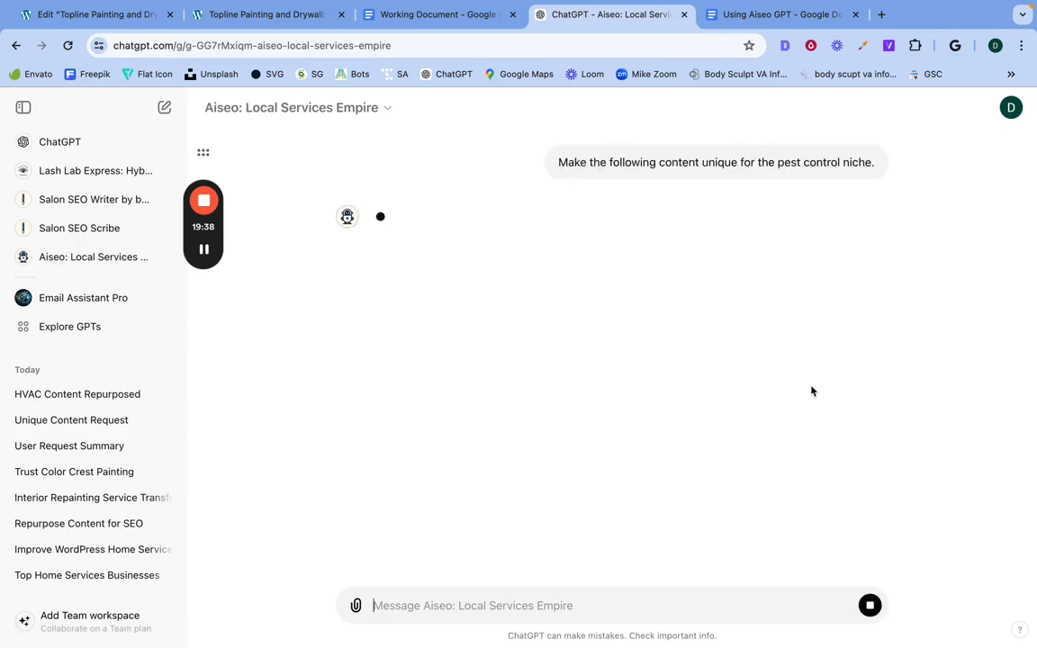